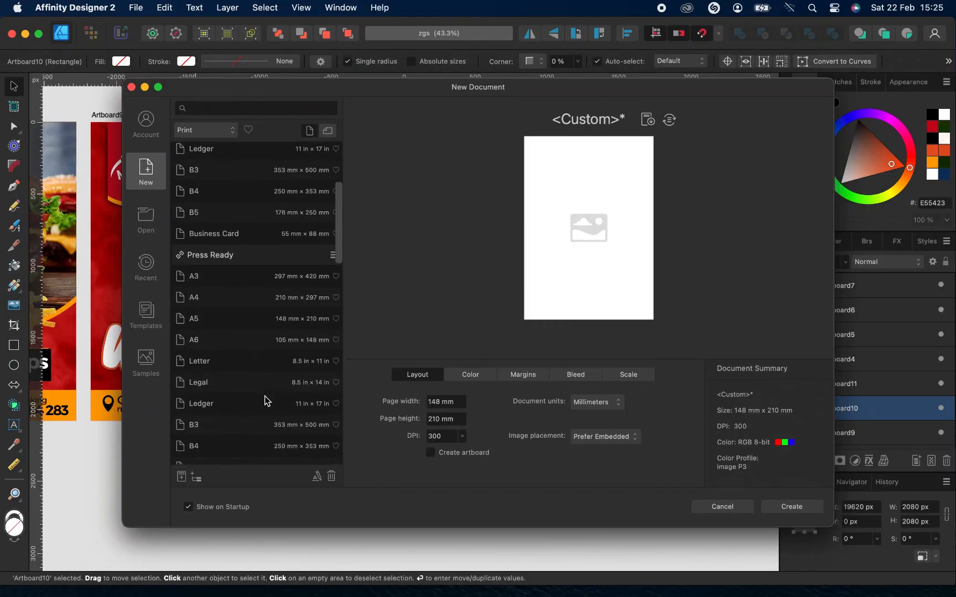
# Create a new document in centimetres, 80 cm wide and 200 cm high, at 300 DPI.
pyautogui.scroll(5, 279, 303)
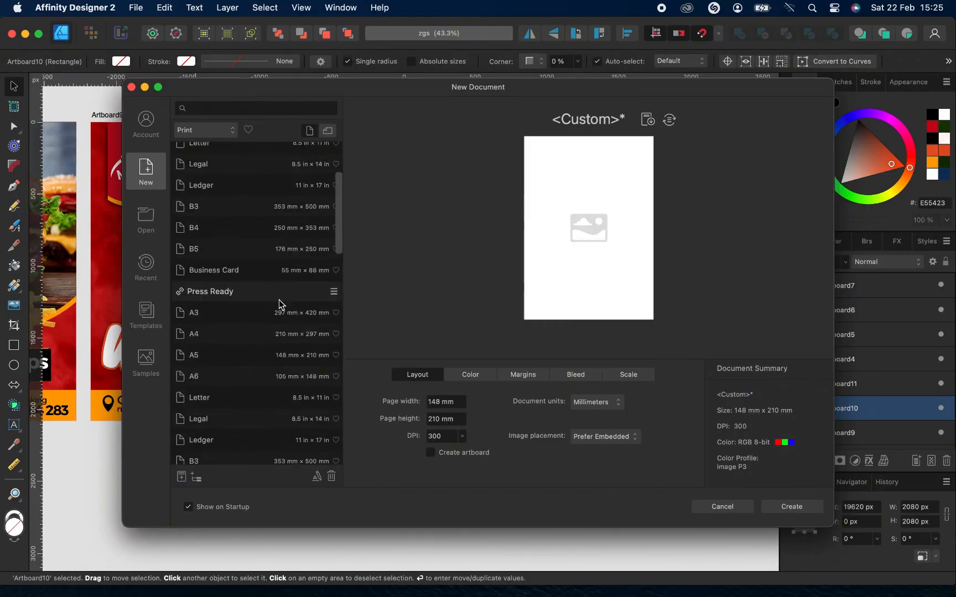
pyautogui.click(614, 405)
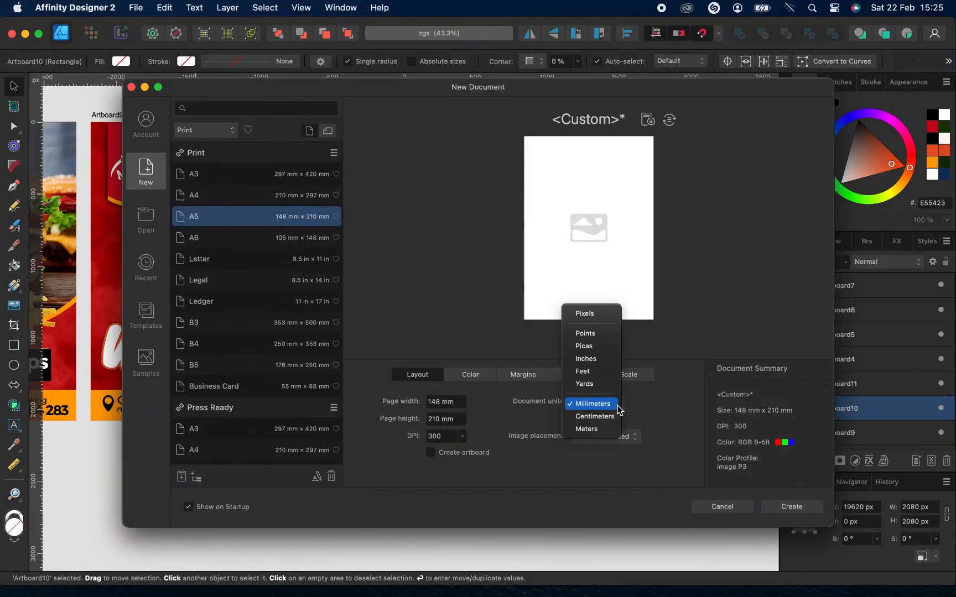
pyautogui.click(594, 417)
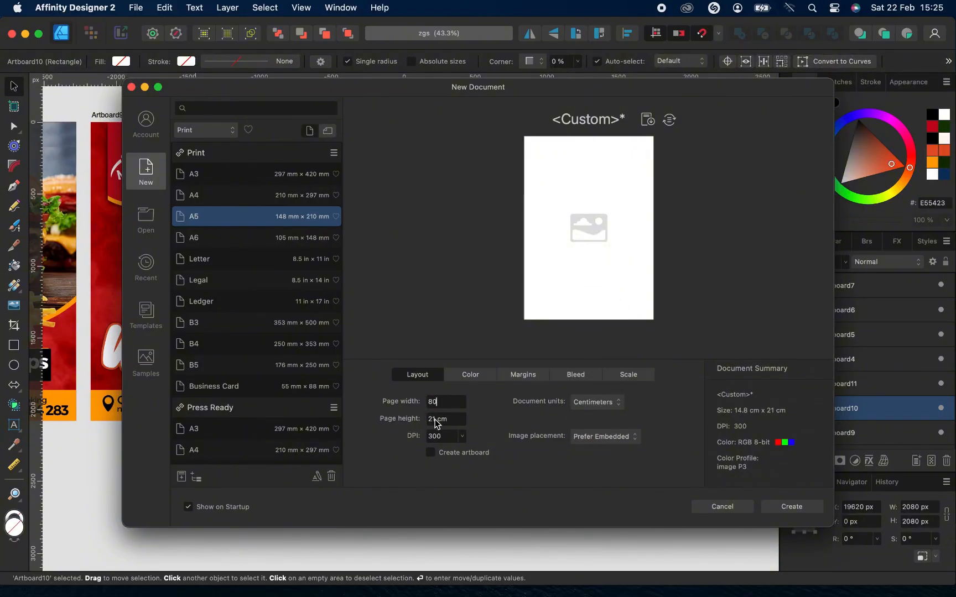
pyautogui.click(436, 422)
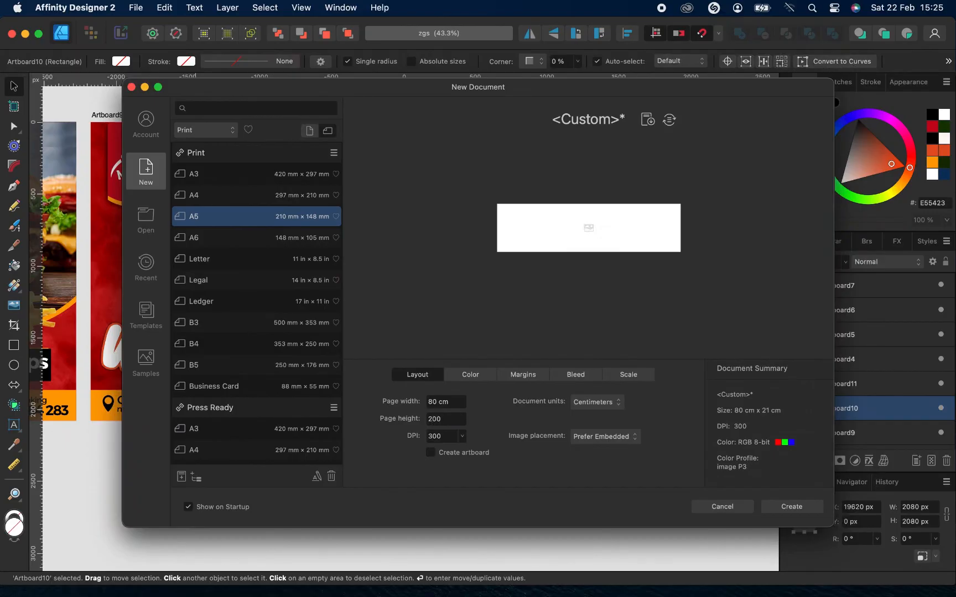
pyautogui.press('Return')
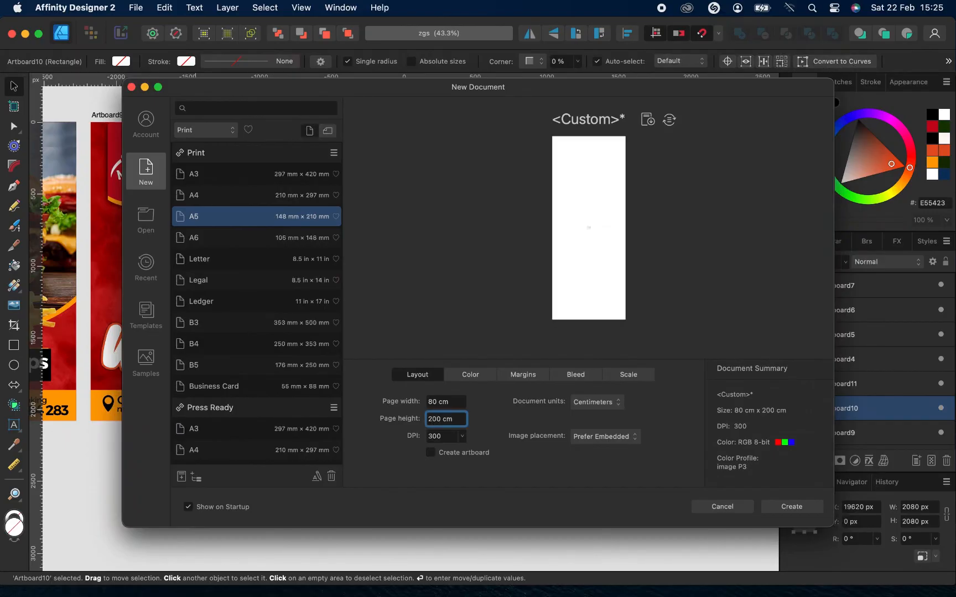
pyautogui.click(796, 508)
# Insert two document-sized artboards side by side.
pyautogui.click(14, 106)
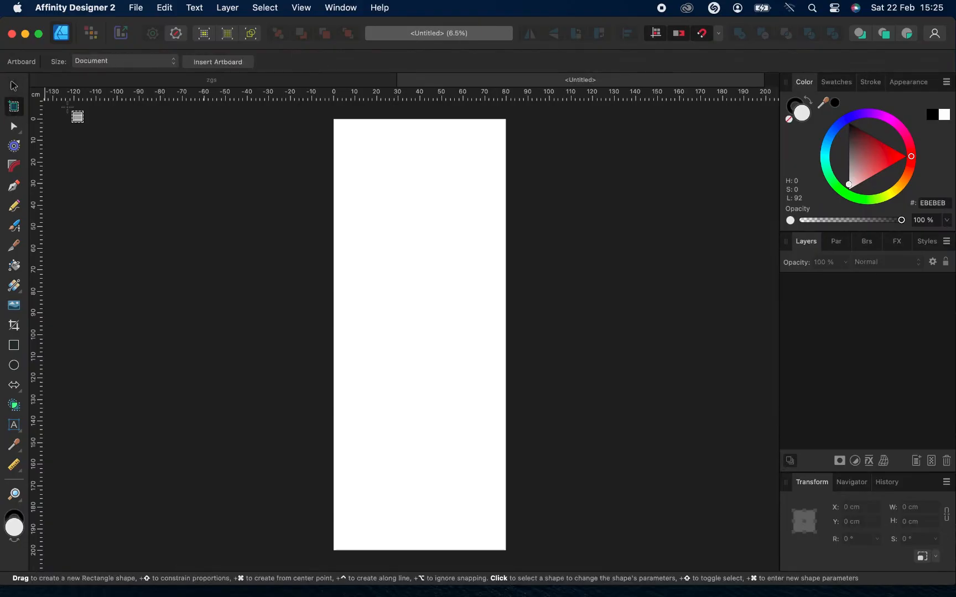
pyautogui.click(224, 63)
pyautogui.click(219, 62)
pyautogui.hscroll(5, 506, 326)
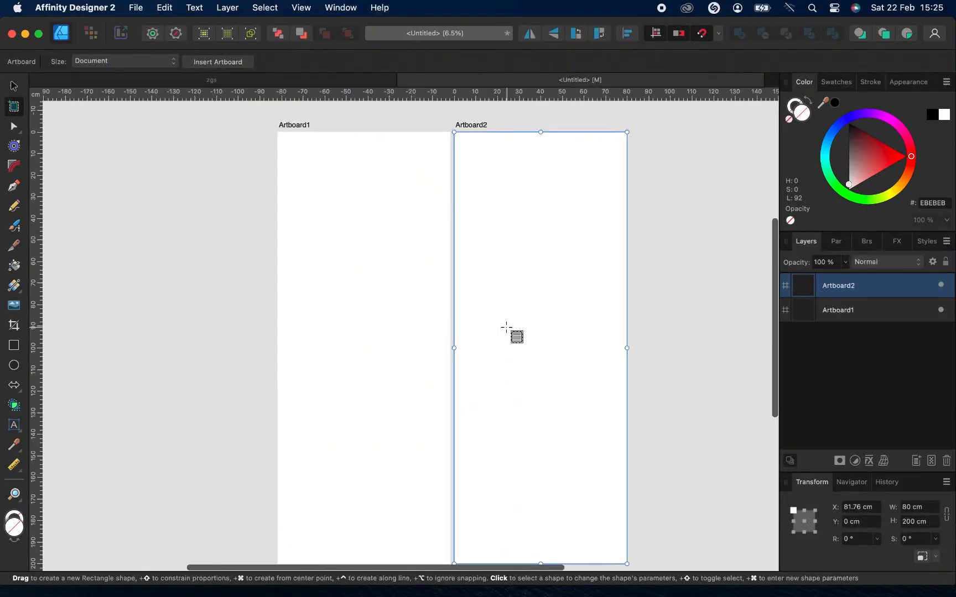
pyautogui.click(506, 326)
pyautogui.press('v')
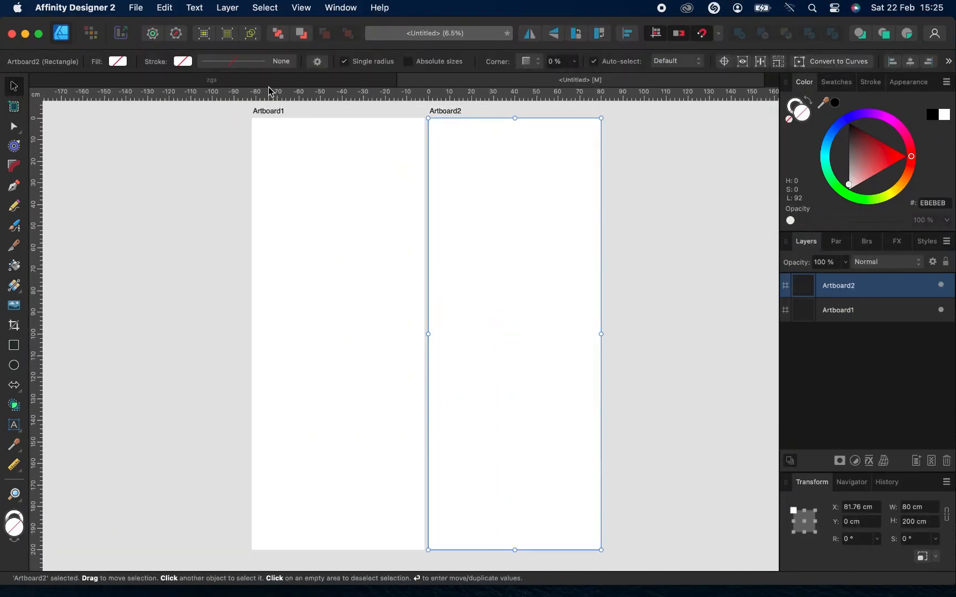
# Copy the red background image from Artboard10 of the zgs document and paste it into Artboard1 of the new document.
pyautogui.click(271, 79)
pyautogui.hscroll(2, 498, 277)
pyautogui.scroll(1, 498, 277)
pyautogui.click(618, 239)
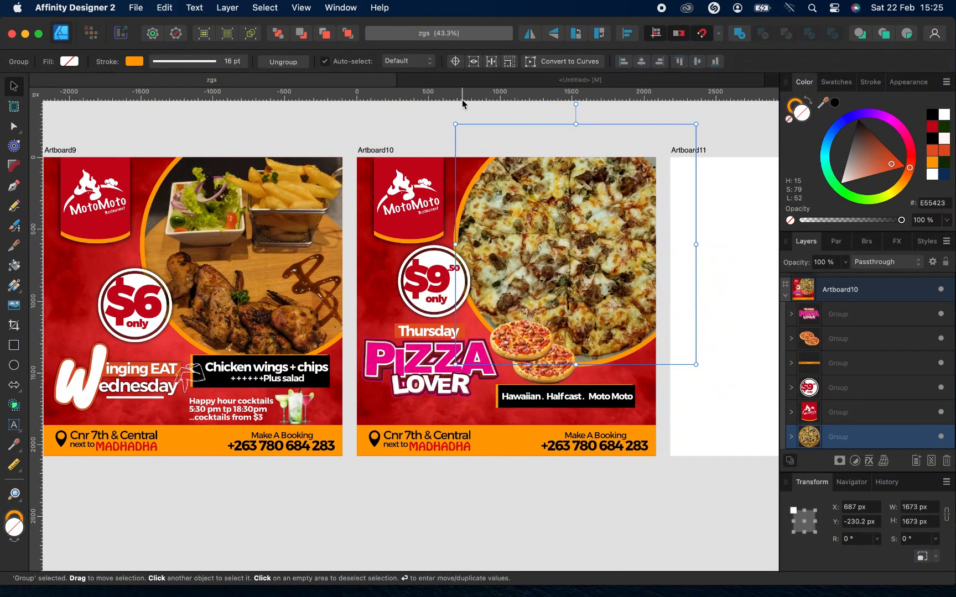
pyautogui.click(401, 261)
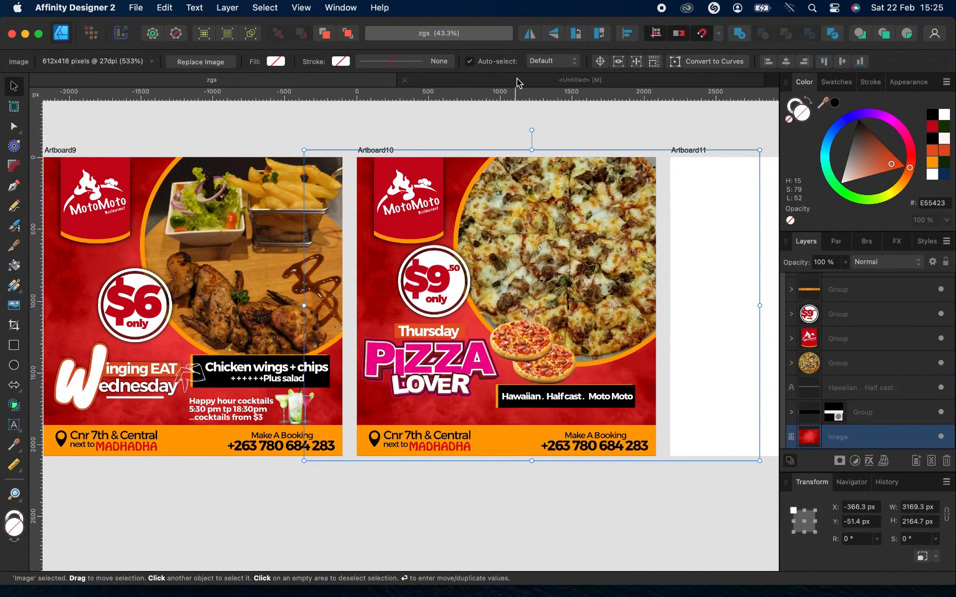
pyautogui.click(518, 83)
pyautogui.press('super+v')
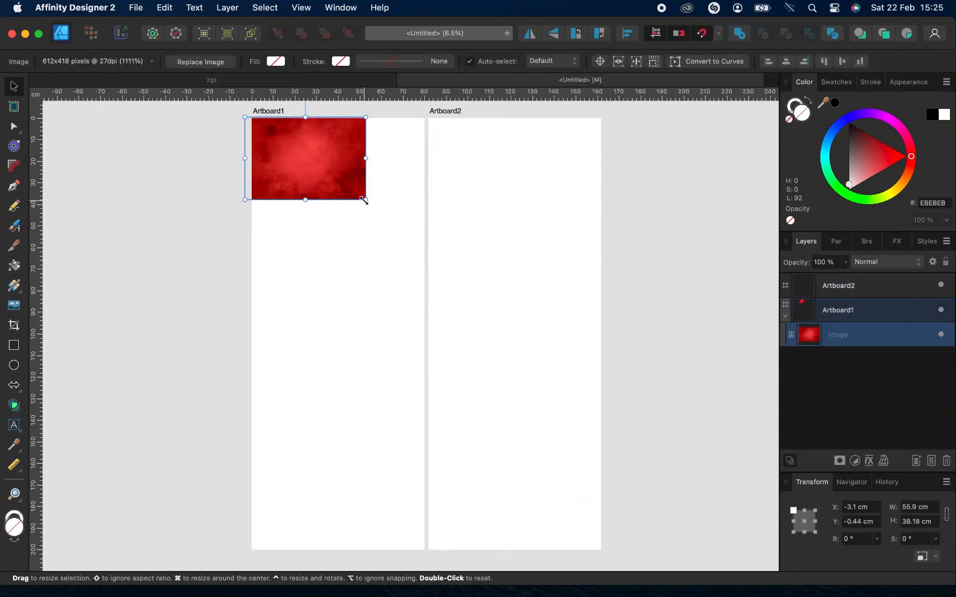
# Enlarge the red background image to about 288 × 196 cm and centre it over Artboard1, flush with its upper edge.
pyautogui.moveTo(364, 200); pyautogui.dragTo(843, 563)
pyautogui.scroll(-3, 505, 397)
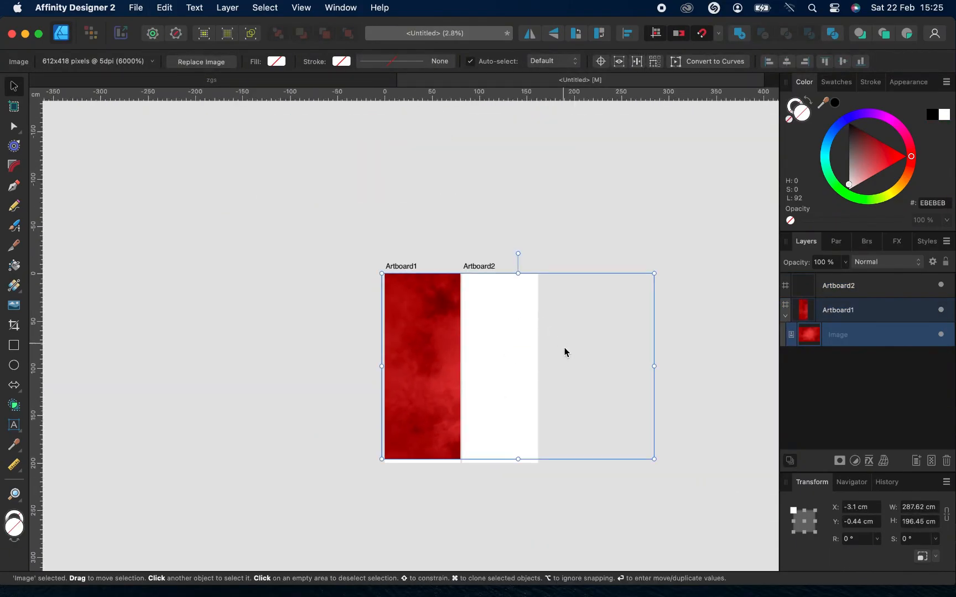
pyautogui.moveTo(563, 351); pyautogui.dragTo(516, 368)
pyautogui.moveTo(464, 338); pyautogui.dragTo(425, 333)
pyautogui.scroll(1, 425, 332)
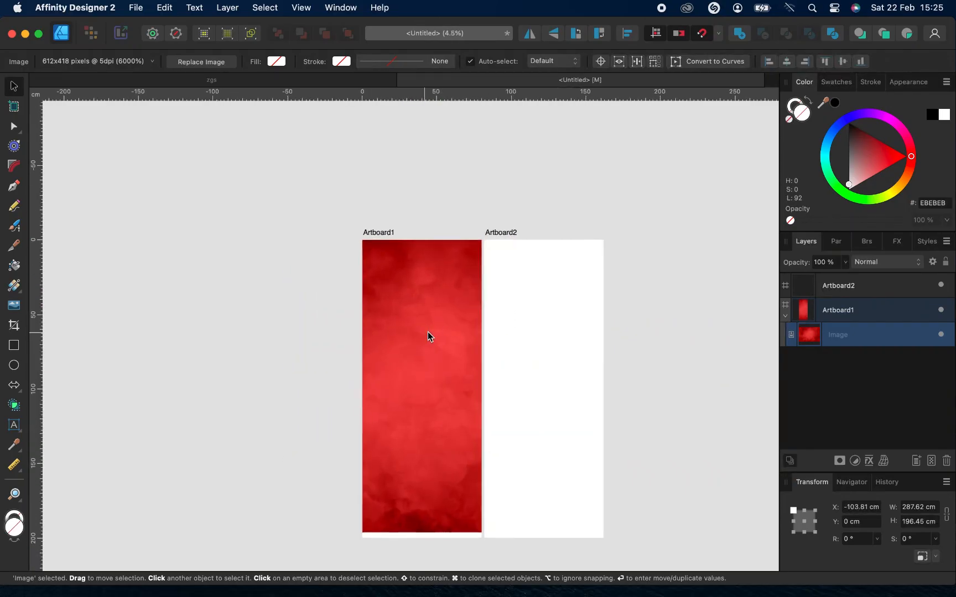
# Copy the MotoMoto logo group from Artboard10 of the zgs document into Artboard1 of the new document.
pyautogui.click(360, 82)
pyautogui.click(410, 192)
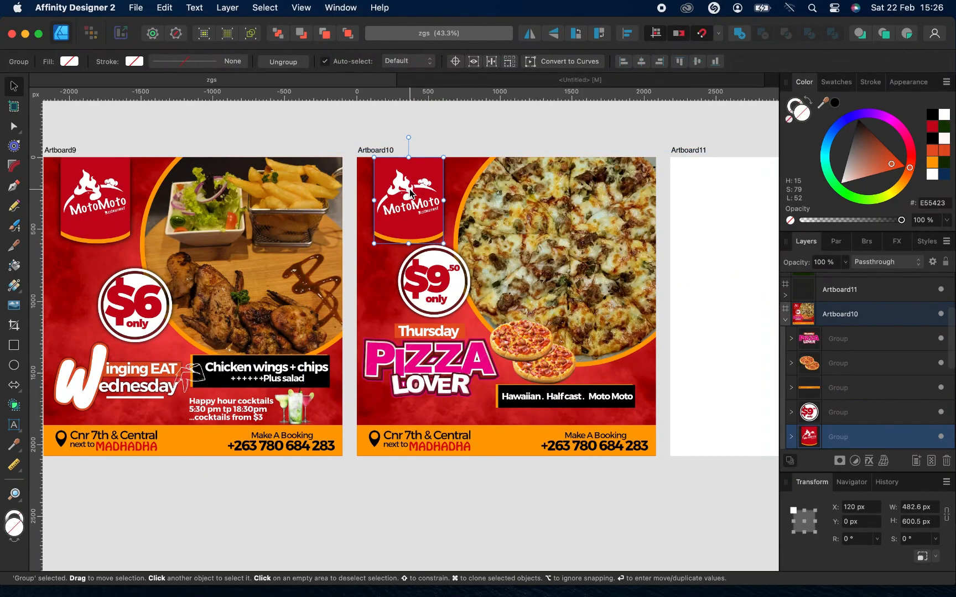
pyautogui.click(628, 82)
pyautogui.press('super+v')
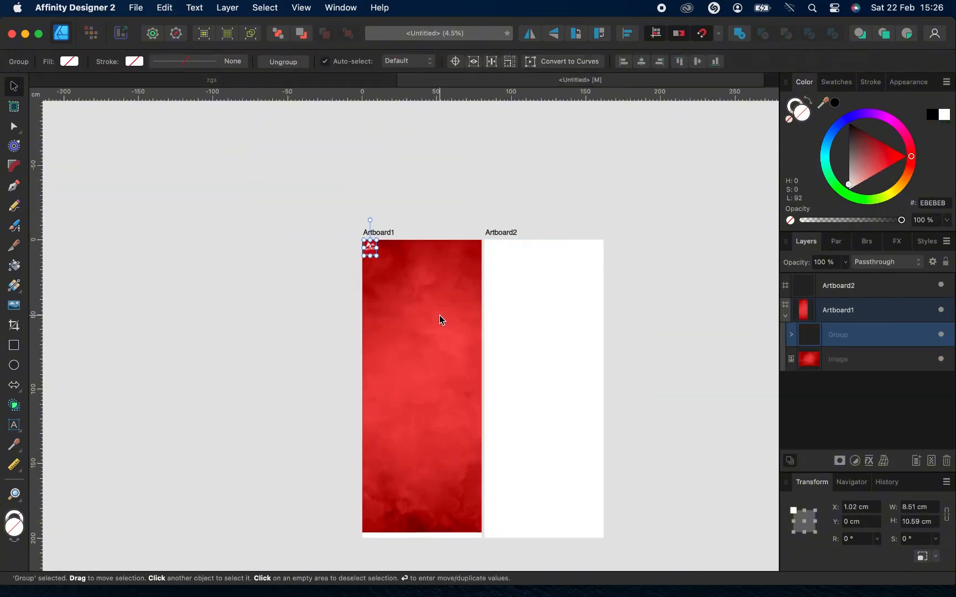
# Enlarge the logo group to about 42.6 × 53 cm and centre it horizontally along Artboard1's upper edge.
pyautogui.scroll(2, 439, 315)
pyautogui.moveTo(325, 207); pyautogui.dragTo(416, 322)
pyautogui.moveTo(363, 286); pyautogui.dragTo(406, 285)
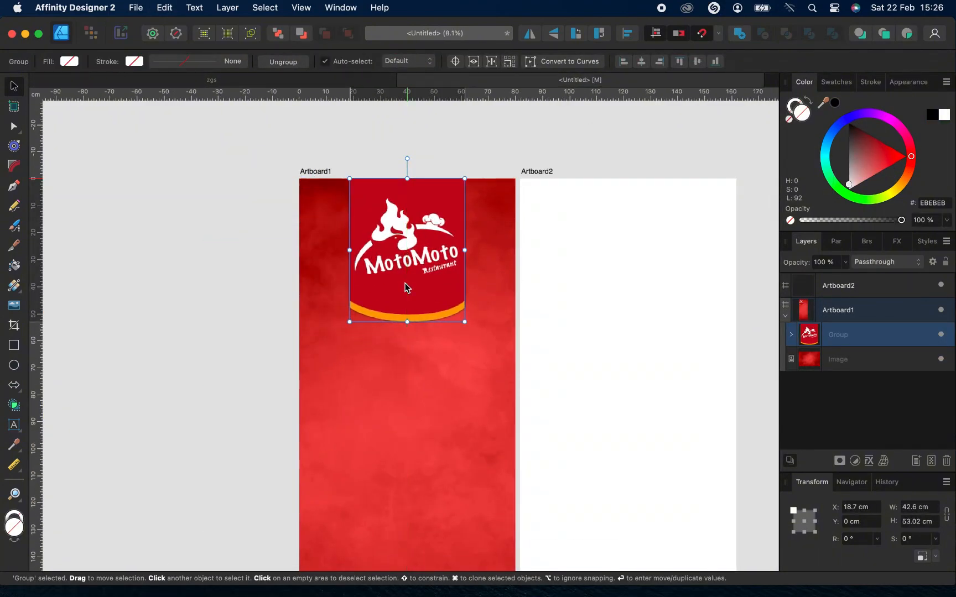
pyautogui.scroll(-4, 404, 287)
pyautogui.hscroll(-3, 405, 286)
pyautogui.scroll(3, 405, 285)
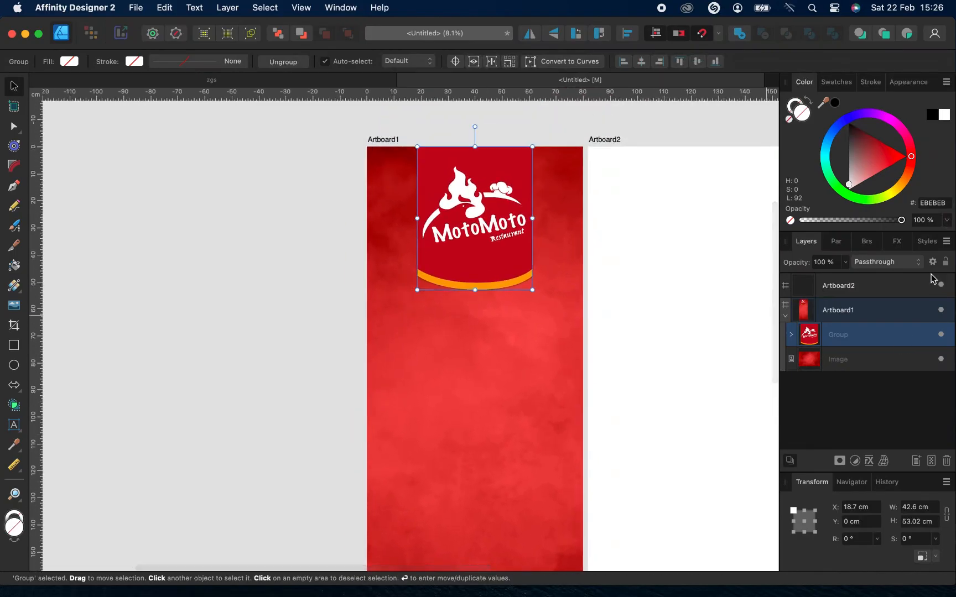
# Add a black outer shadow to the logo with 100% opacity, 100 px radius and 0.6 px offset, and check its edges up close.
pyautogui.click(897, 242)
pyautogui.scroll(-3, 830, 421)
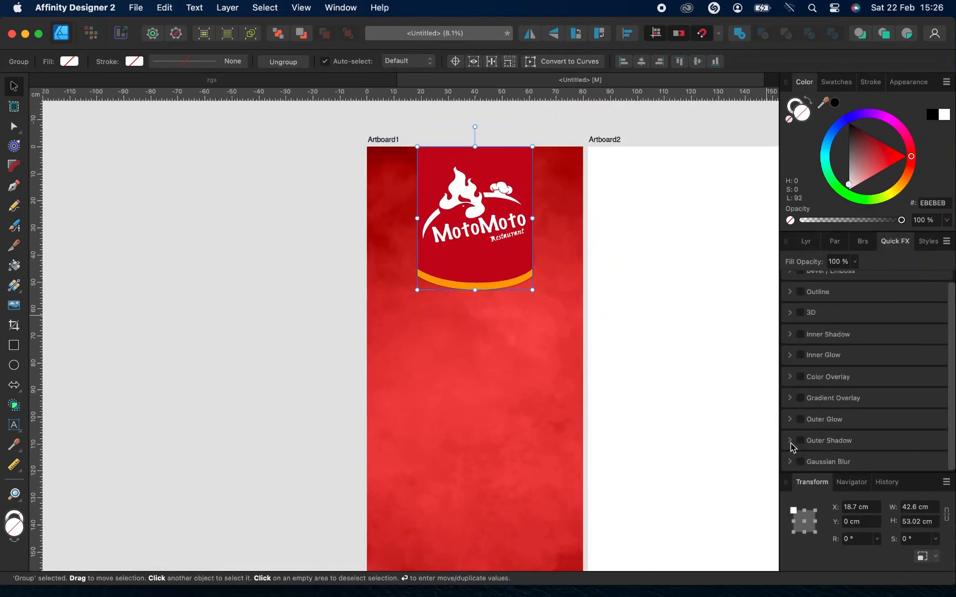
pyautogui.click(789, 441)
pyautogui.scroll(-3, 873, 455)
pyautogui.moveTo(820, 364); pyautogui.dragTo(919, 372)
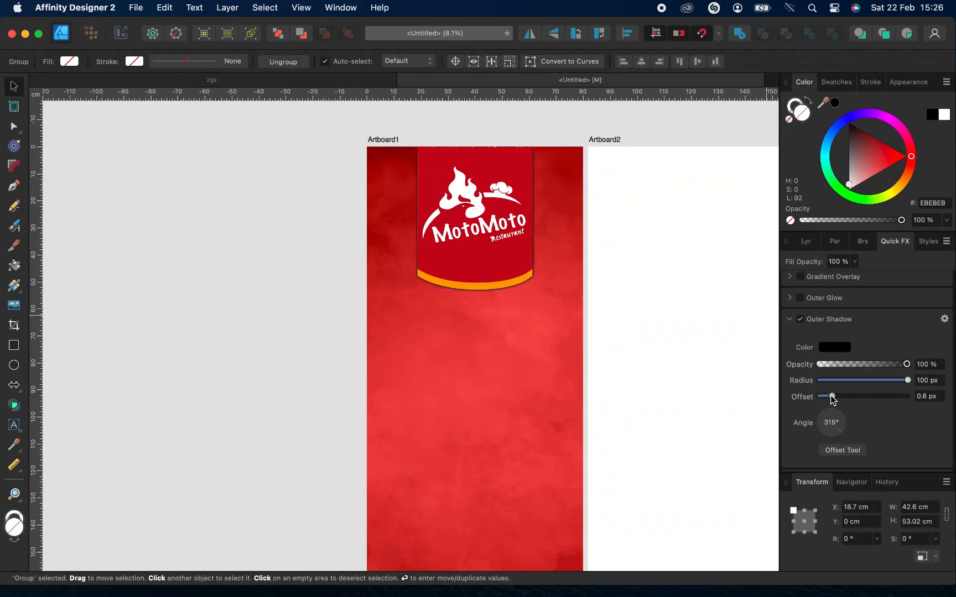
pyautogui.click(737, 390)
pyautogui.scroll(5, 476, 324)
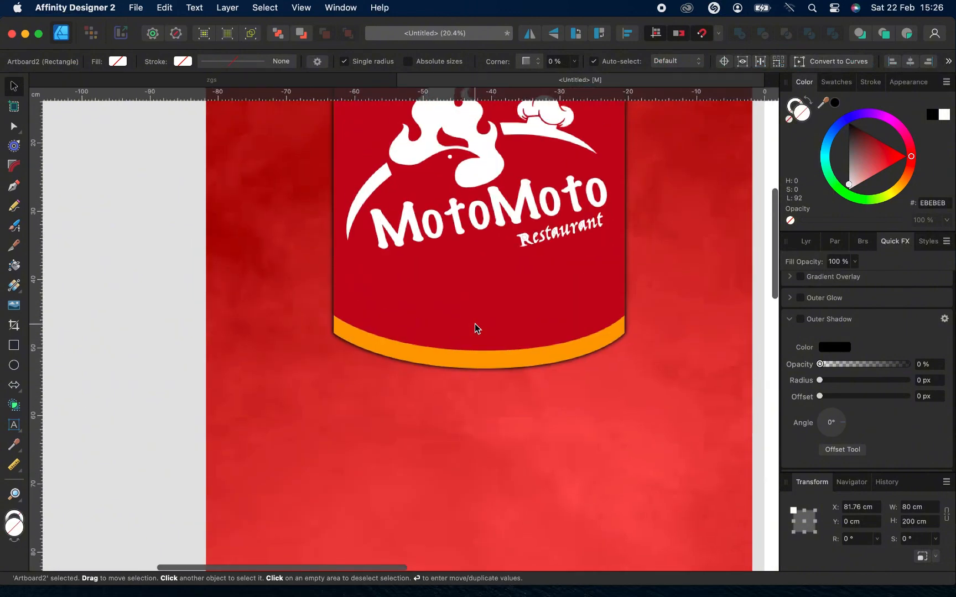
pyautogui.scroll(-6, 475, 324)
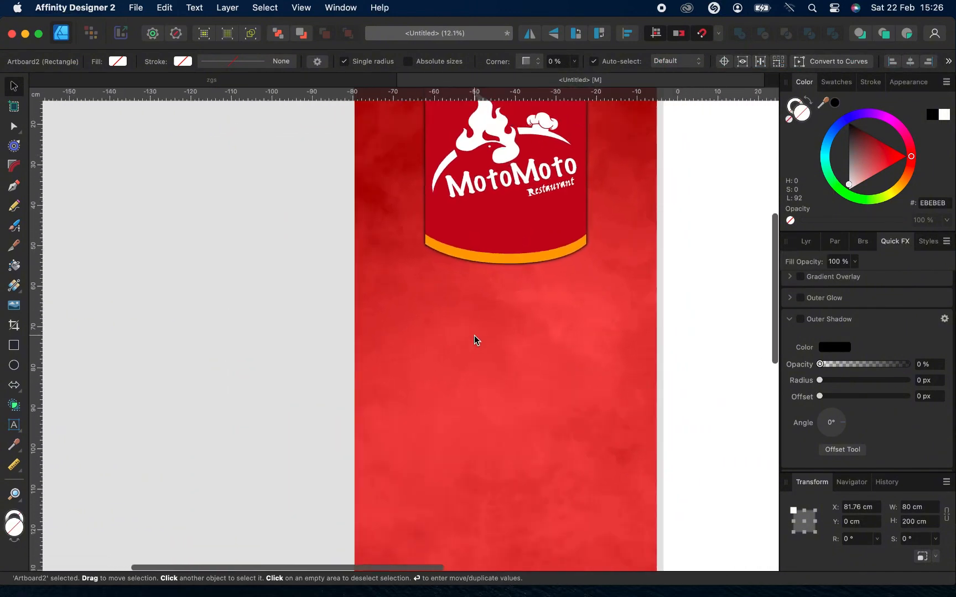
pyautogui.scroll(-2, 525, 337)
pyautogui.click(501, 260)
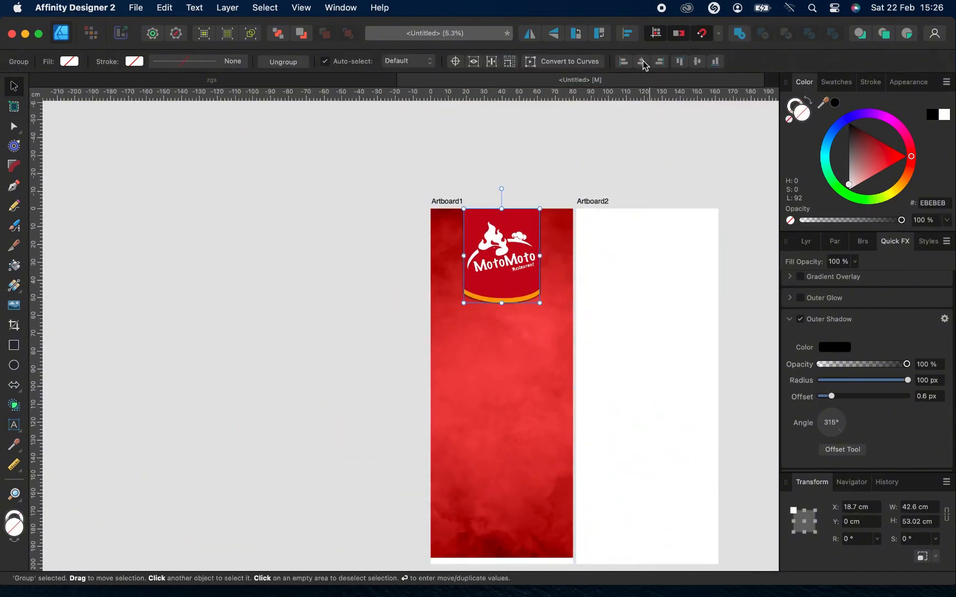
# Copy the large round pizza group from Artboard10 of the zgs document into Artboard1 of the new document.
pyautogui.click(339, 81)
pyautogui.click(561, 254)
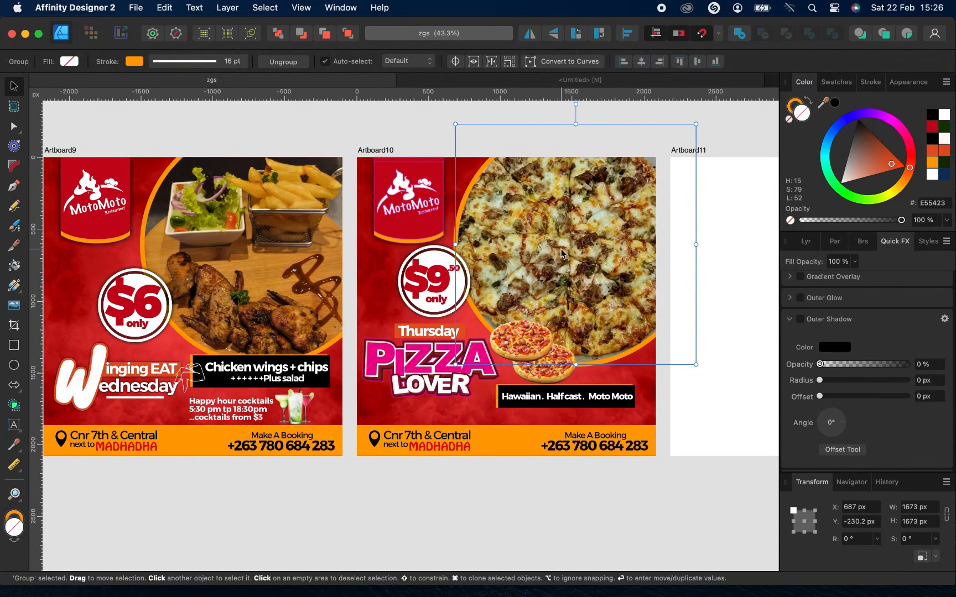
pyautogui.click(526, 79)
pyautogui.click(478, 416)
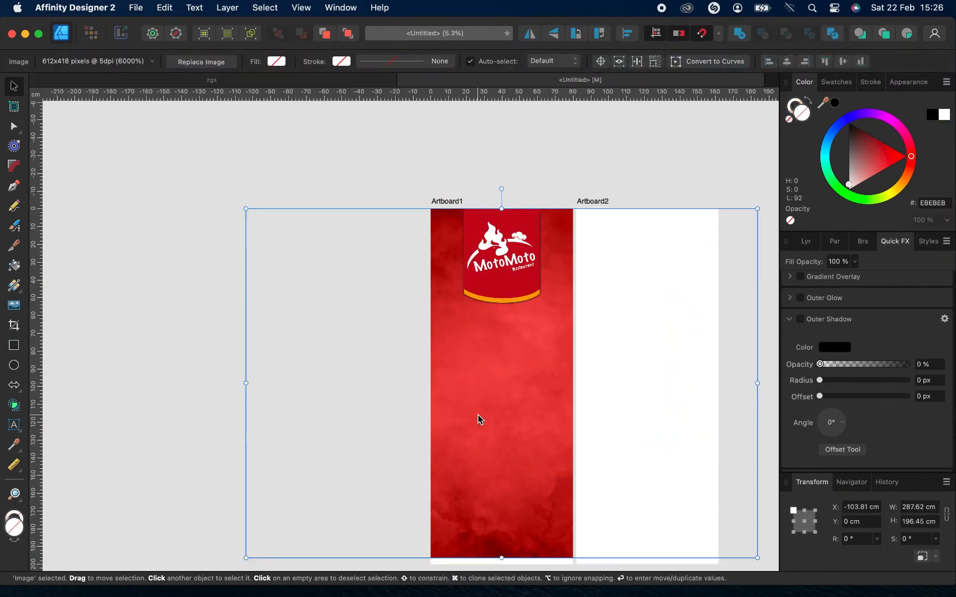
pyautogui.press('super+v')
# Enlarge the pizza group to about 80.4 cm across and place it below the logo, overlapping Artboard1's right edge.
pyautogui.scroll(4, 478, 415)
pyautogui.scroll(-3, 473, 361)
pyautogui.moveTo(483, 323); pyautogui.dragTo(540, 514)
pyautogui.scroll(-5, 540, 514)
pyautogui.scroll(3, 543, 387)
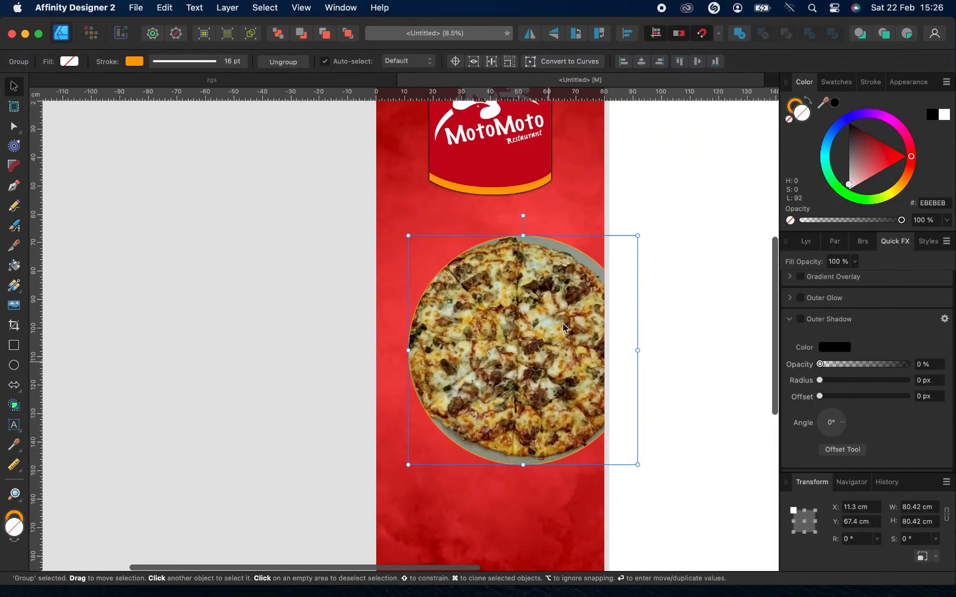
# Set the pizza group's orange stroke width to 100 pt.
pyautogui.click(844, 84)
pyautogui.click(871, 83)
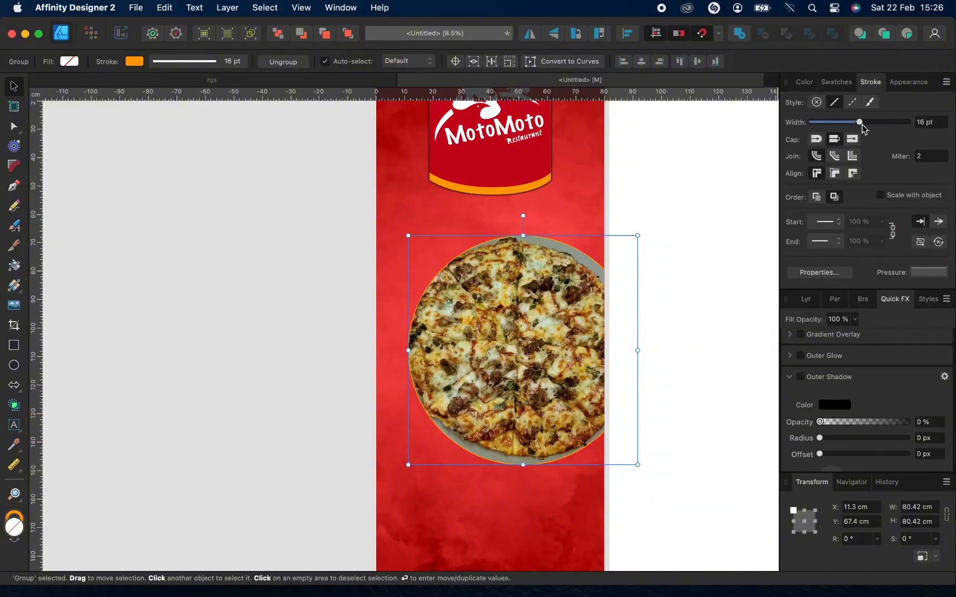
pyautogui.moveTo(861, 124); pyautogui.dragTo(921, 138)
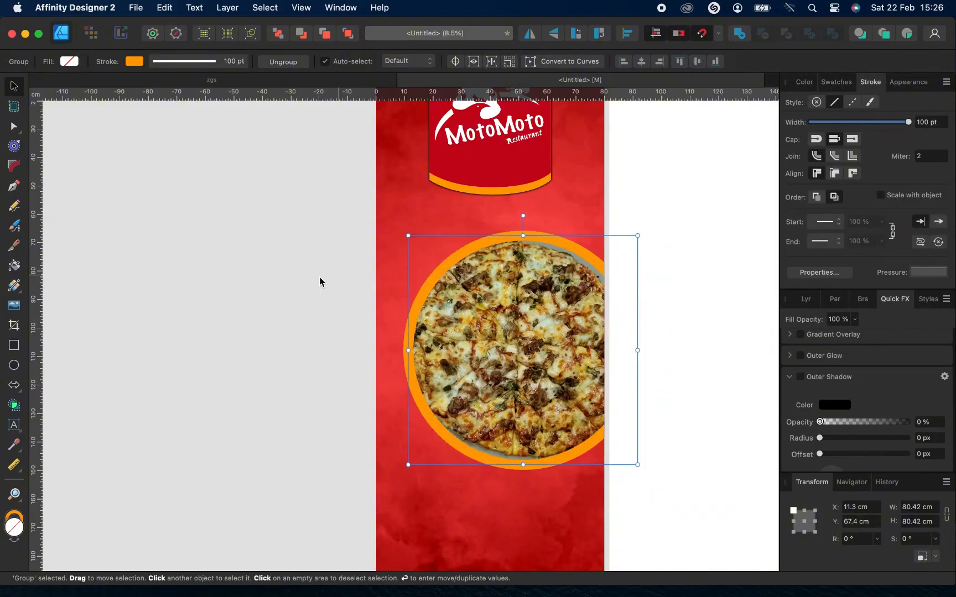
# Enlarge the pizza group to about 91.7 cm across and position it just below the logo, aligned with Artboard1's left edge.
pyautogui.moveTo(409, 236); pyautogui.dragTo(363, 222)
pyautogui.moveTo(510, 281); pyautogui.dragTo(508, 314)
pyautogui.scroll(-3, 512, 297)
# Copy the "Thursday Pizza Lover" title group from Artboard10 of the zgs document into Artboard1 of the new document.
pyautogui.click(349, 82)
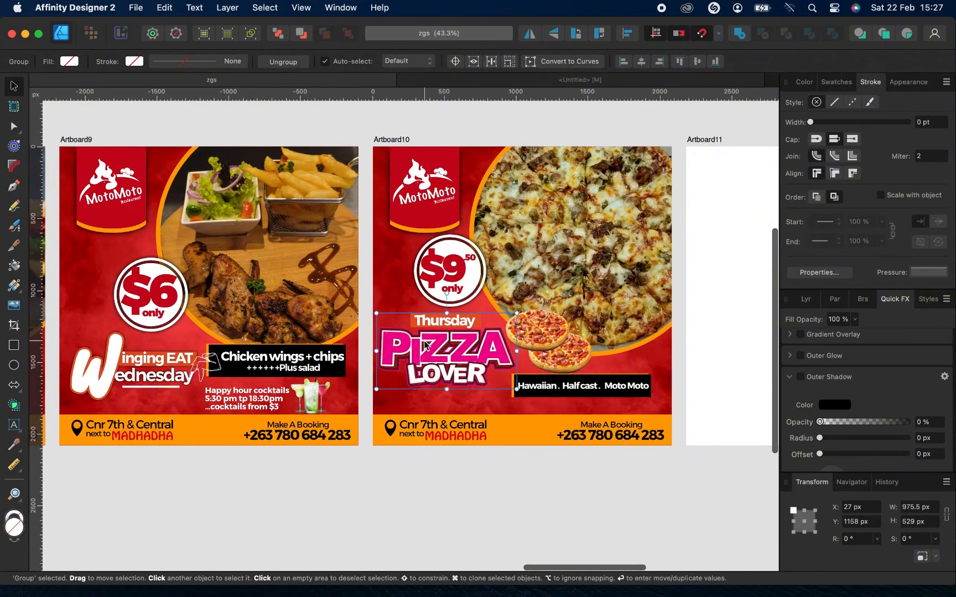
pyautogui.click(432, 368)
pyautogui.moveTo(433, 368); pyautogui.dragTo(423, 343)
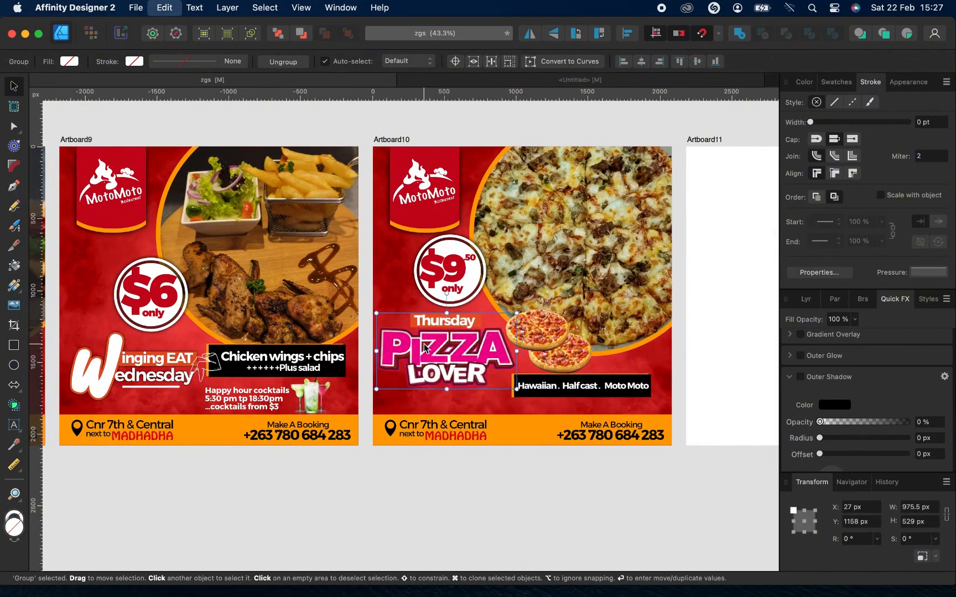
pyautogui.click(608, 81)
pyautogui.press('super+v')
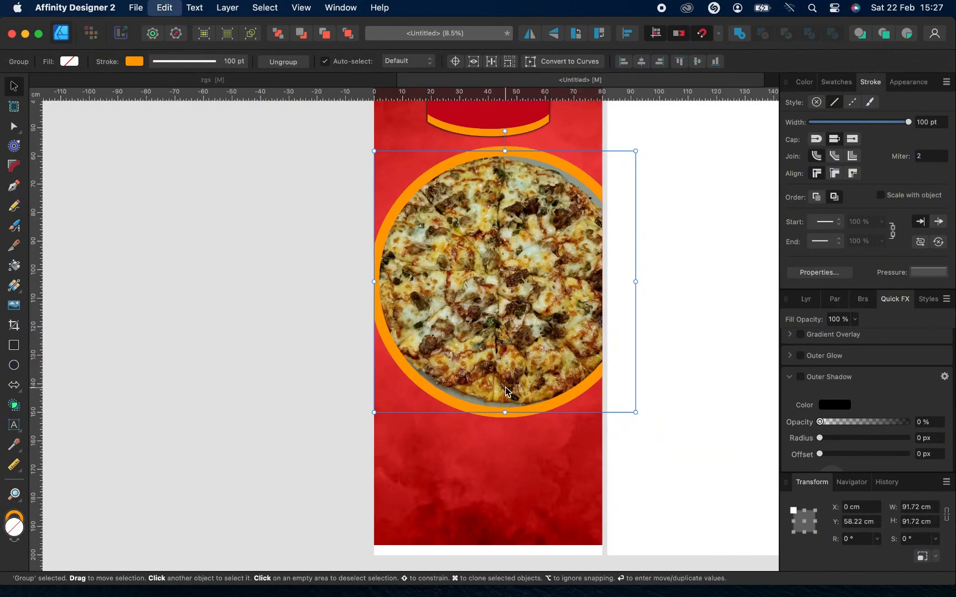
# Enlarge the "Thursday Pizza Lover" title to about 62.2 × 33.8 cm and place it over the pizza's lower edge.
pyautogui.moveTo(425, 343); pyautogui.dragTo(552, 414)
pyautogui.moveTo(478, 377); pyautogui.dragTo(475, 447)
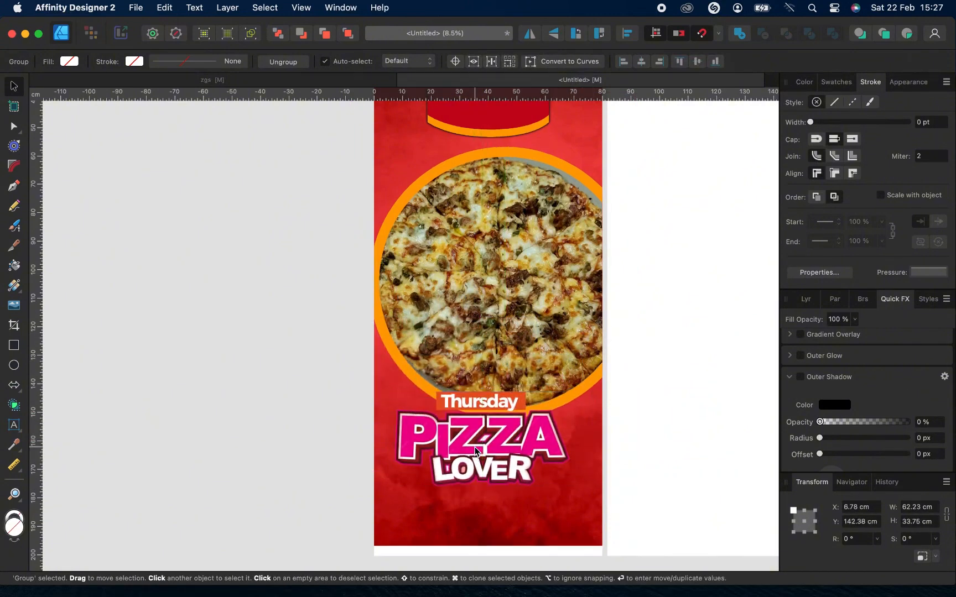
pyautogui.hscroll(-3, 475, 448)
pyautogui.scroll(2, 475, 447)
pyautogui.hscroll(-1, 476, 451)
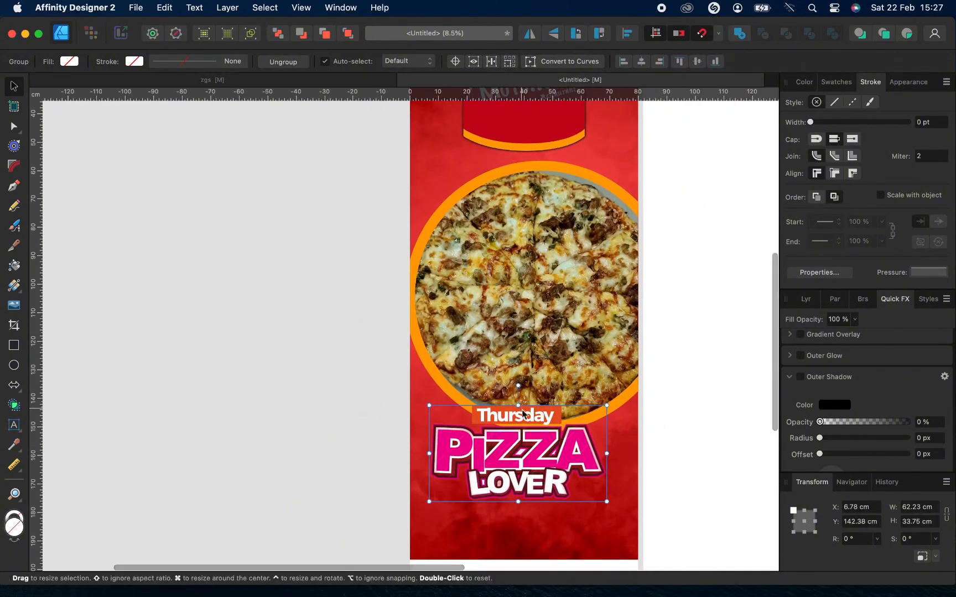
# Move the pizza down to about Y 84.4 cm and place the title between logo and pizza, enlarged to about 69.3 × 37.6 cm.
pyautogui.click(579, 280)
pyautogui.moveTo(574, 249); pyautogui.dragTo(572, 317)
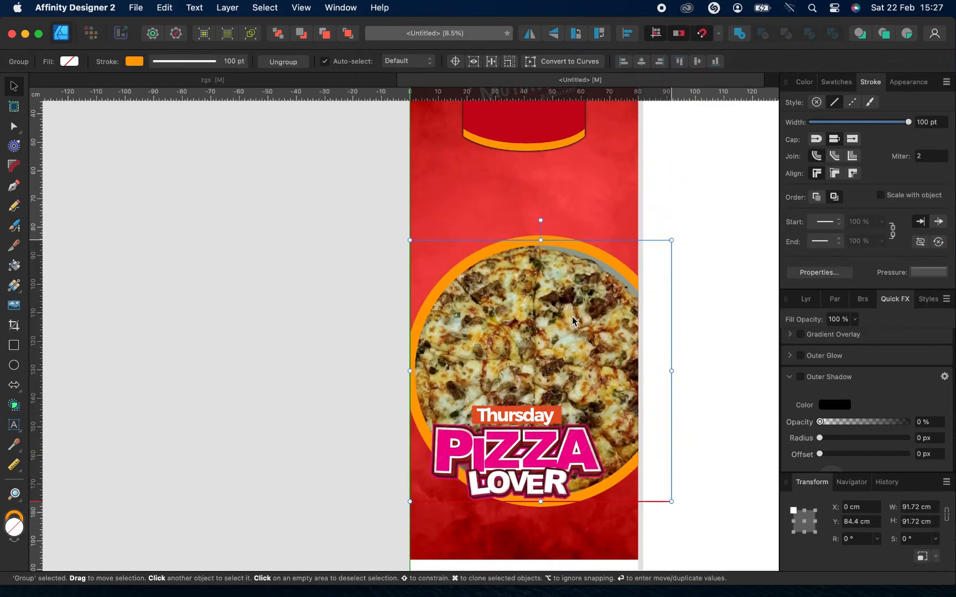
pyautogui.click(538, 464)
pyautogui.moveTo(537, 467); pyautogui.dragTo(549, 225)
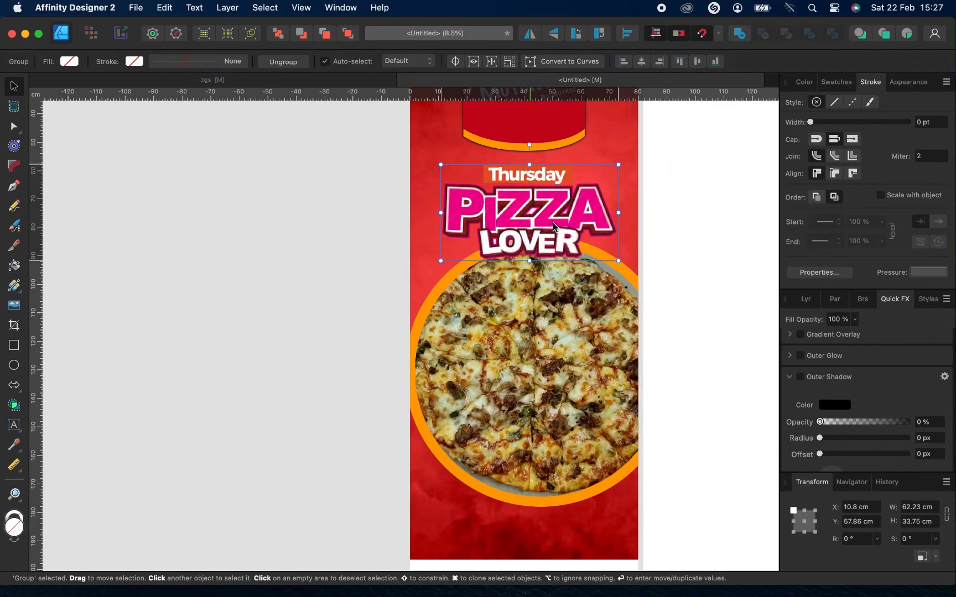
pyautogui.moveTo(433, 164); pyautogui.dragTo(413, 153)
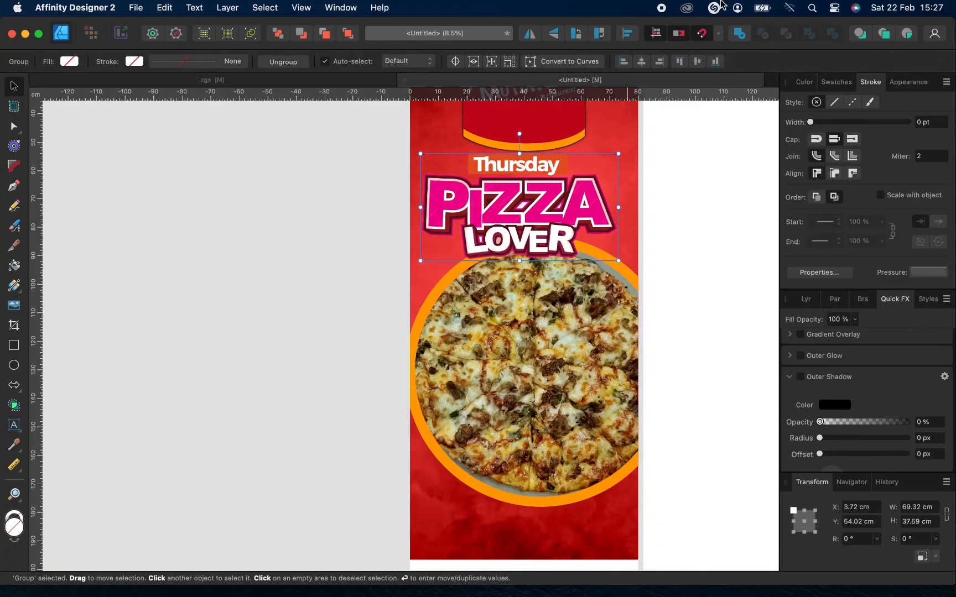
# Center the "Thursday Pizza Lover" title horizontally on Artboard1 and lower it to about Y 56.2 cm.
pyautogui.click(643, 62)
pyautogui.moveTo(520, 197); pyautogui.dragTo(521, 203)
pyautogui.scroll(5, 521, 205)
pyautogui.scroll(-5, 521, 204)
pyautogui.hscroll(-2, 521, 204)
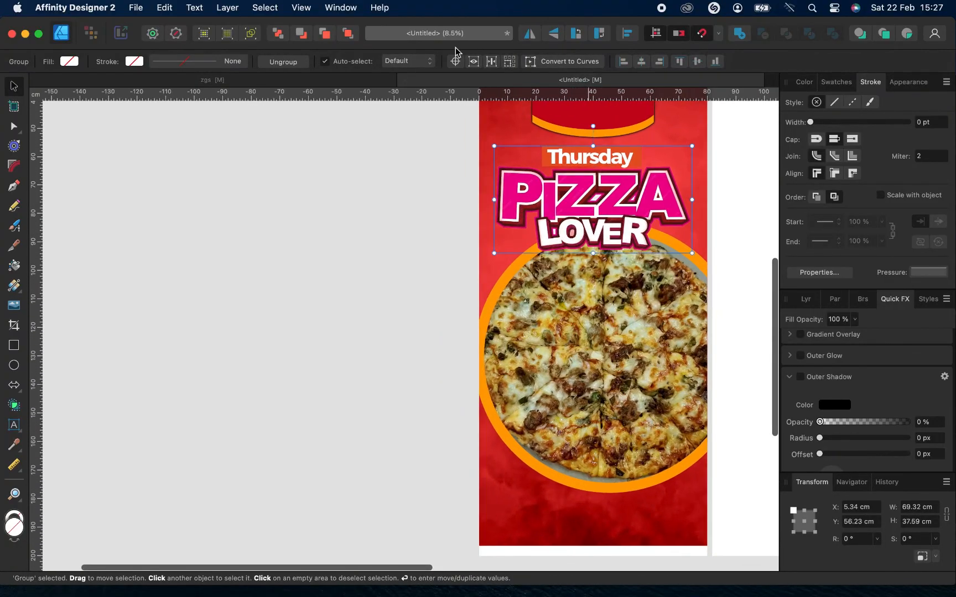
# Copy the "$9.50 only" price badge from Artboard10 of the zgs document into Artboard1 of the new document.
pyautogui.click(386, 82)
pyautogui.scroll(-3, 493, 312)
pyautogui.hscroll(-1, 493, 312)
pyautogui.click(490, 249)
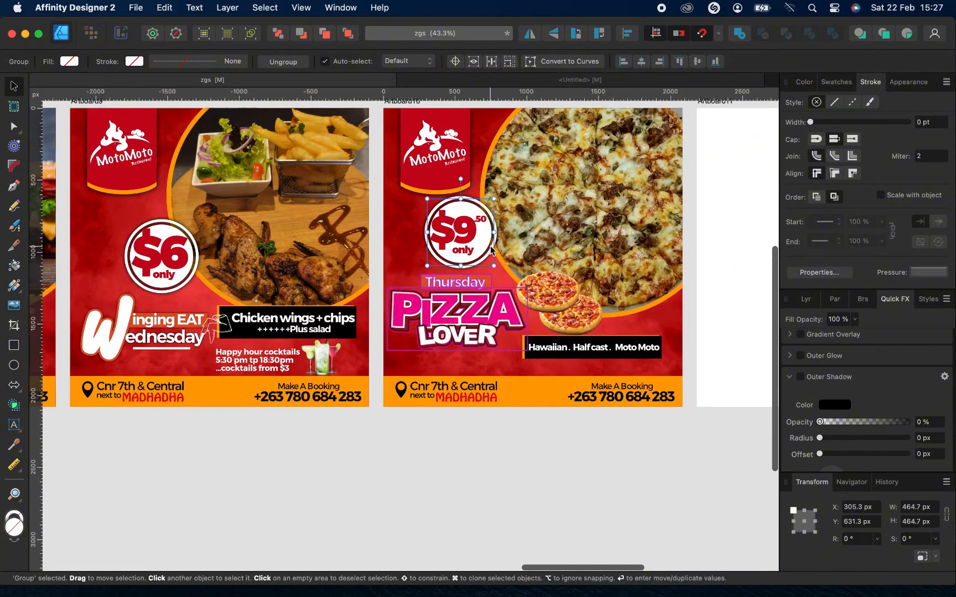
pyautogui.click(603, 80)
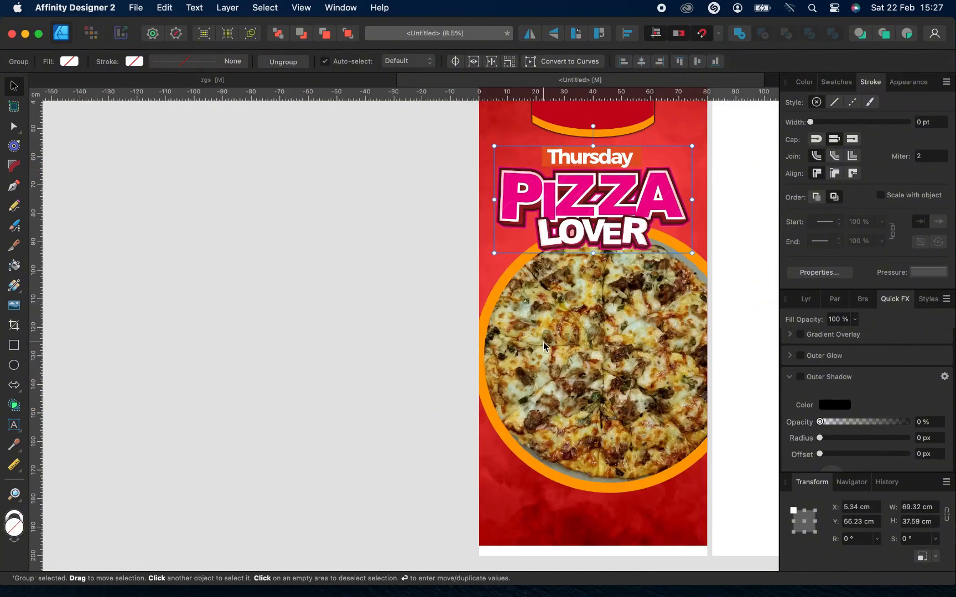
pyautogui.press('super+v')
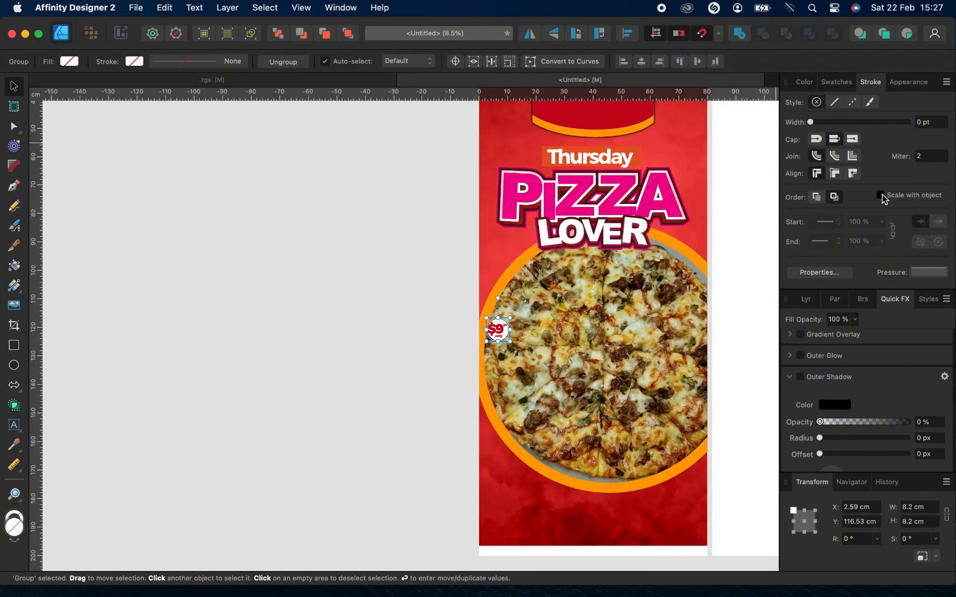
# Let the badge's stroke scale with the object, enlarge the badge to about 37.4 cm and place it over the pizza's lower-left edge.
pyautogui.moveTo(510, 341); pyautogui.dragTo(603, 399)
pyautogui.moveTo(541, 385); pyautogui.dragTo(534, 458)
pyautogui.scroll(-3, 534, 459)
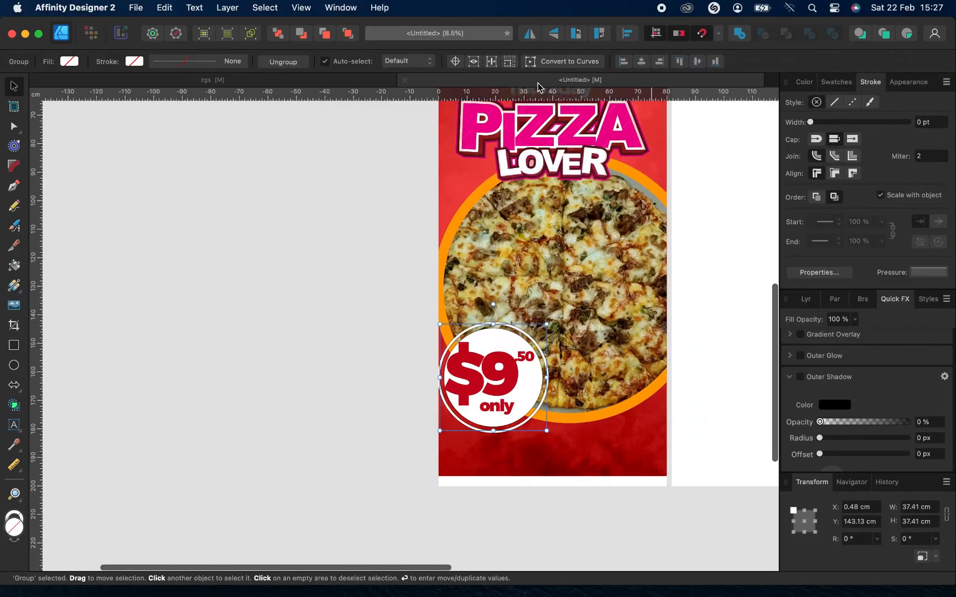
# Copy the orange contact footer group from Artboard10 of the zgs document into Artboard1 of the new document.
pyautogui.click(301, 83)
pyautogui.click(544, 400)
pyautogui.press('super+c')
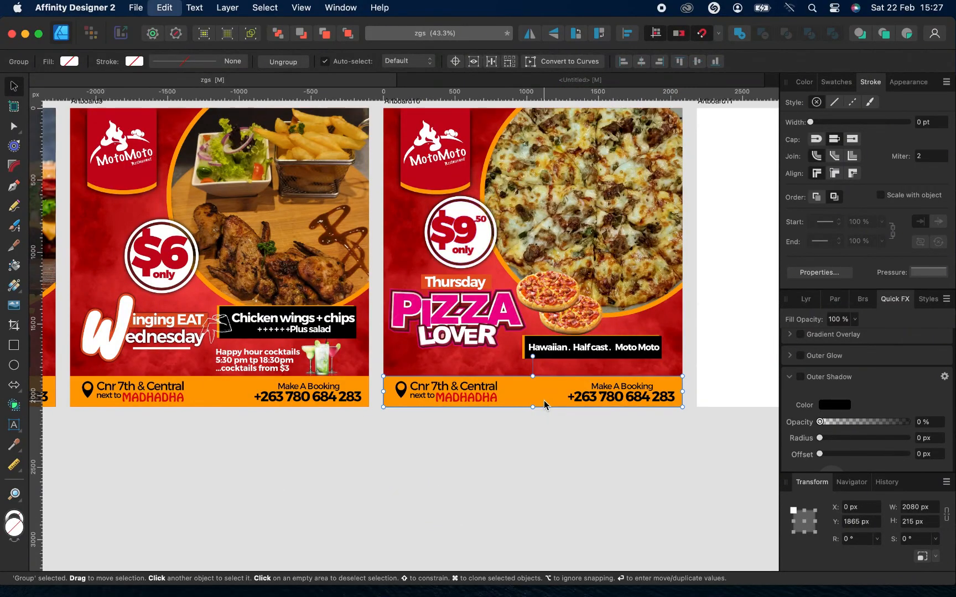
pyautogui.click(597, 84)
pyautogui.press('super+v')
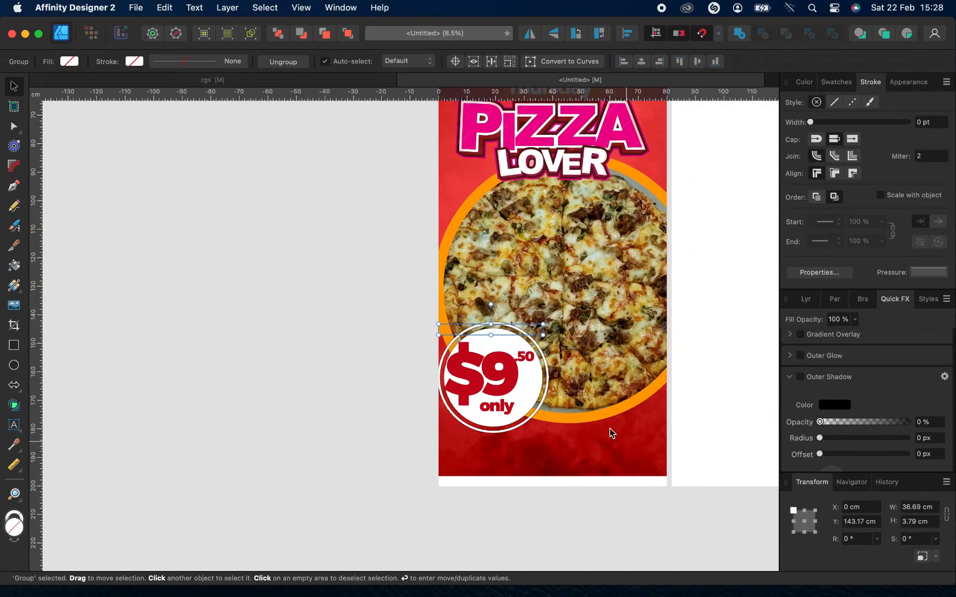
# Enlarge the orange footer group to about 118.8 × 12.3 cm and place it along Artboard1's bottom edge with its phone number inside.
pyautogui.moveTo(544, 335); pyautogui.dragTo(771, 383)
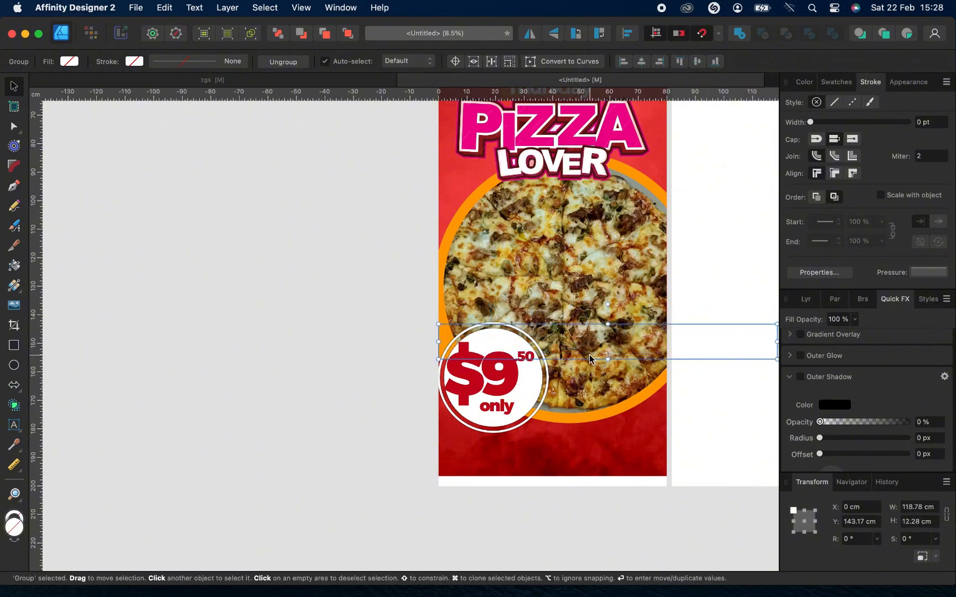
pyautogui.moveTo(619, 383); pyautogui.dragTo(533, 468)
pyautogui.scroll(3, 587, 468)
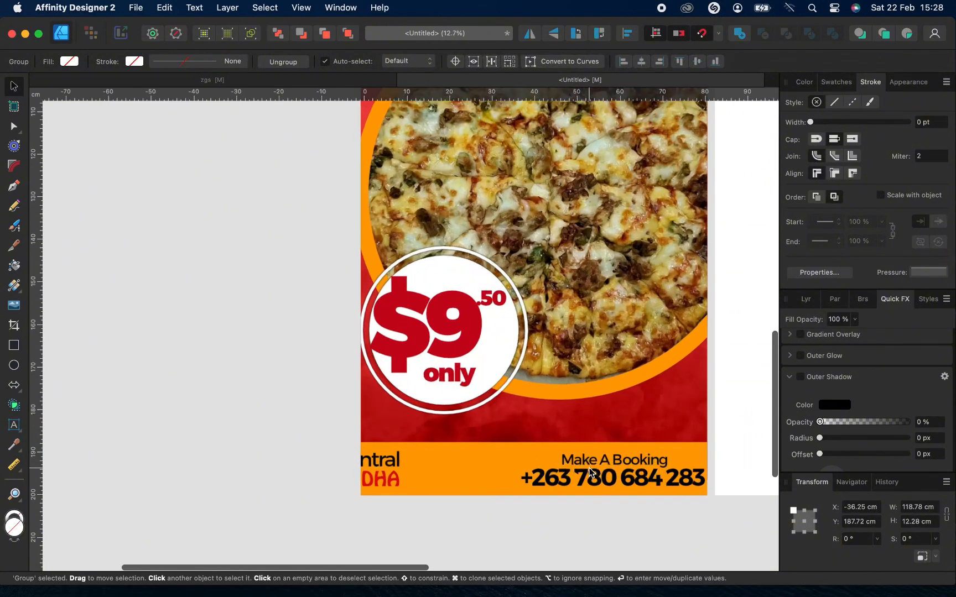
# Delete the address text from the orange footer and group the "Make A Booking" line with the phone number.
pyautogui.doubleClick(392, 464)
pyautogui.press('Delete')
pyautogui.click(636, 459)
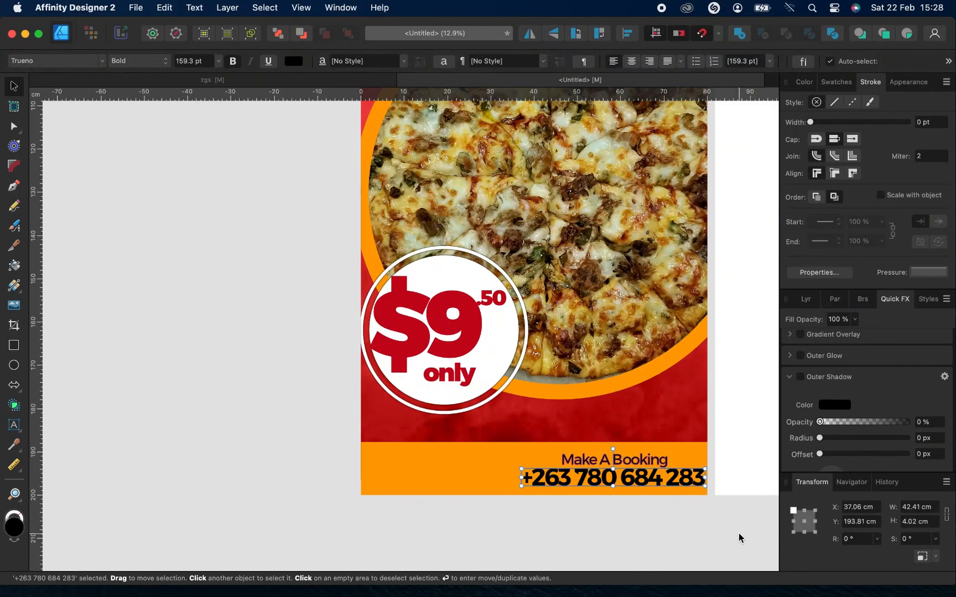
pyautogui.moveTo(736, 534); pyautogui.dragTo(503, 436)
pyautogui.press('super+g')
# Enlarge the booking text group to about 57.4 × 10.1 cm, move it toward the bar's middle, and fit the orange bar to Artboard1's bottom edge.
pyautogui.moveTo(566, 455); pyautogui.dragTo(386, 452)
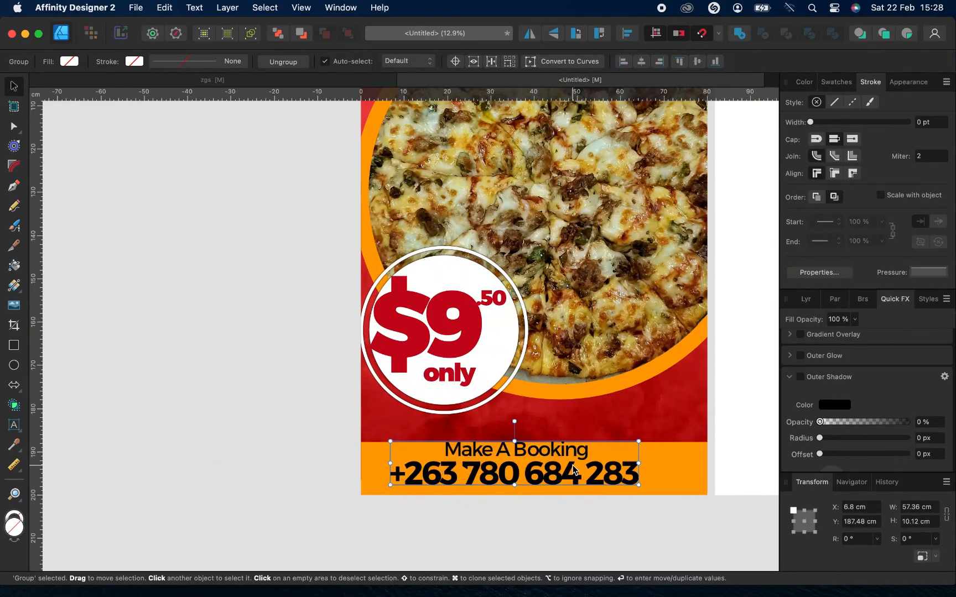
pyautogui.moveTo(573, 471); pyautogui.dragTo(585, 476)
pyautogui.click(685, 482)
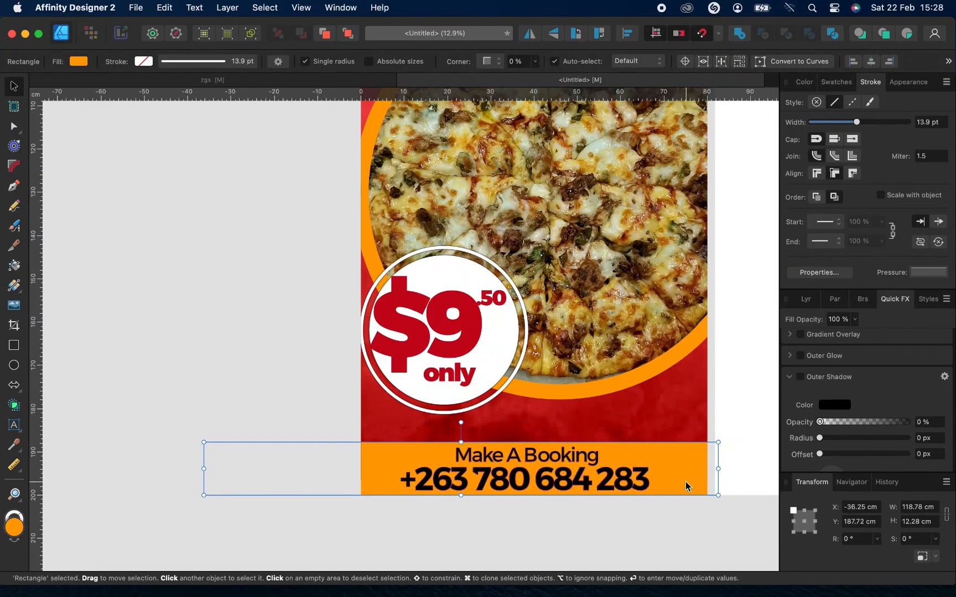
pyautogui.click(592, 476)
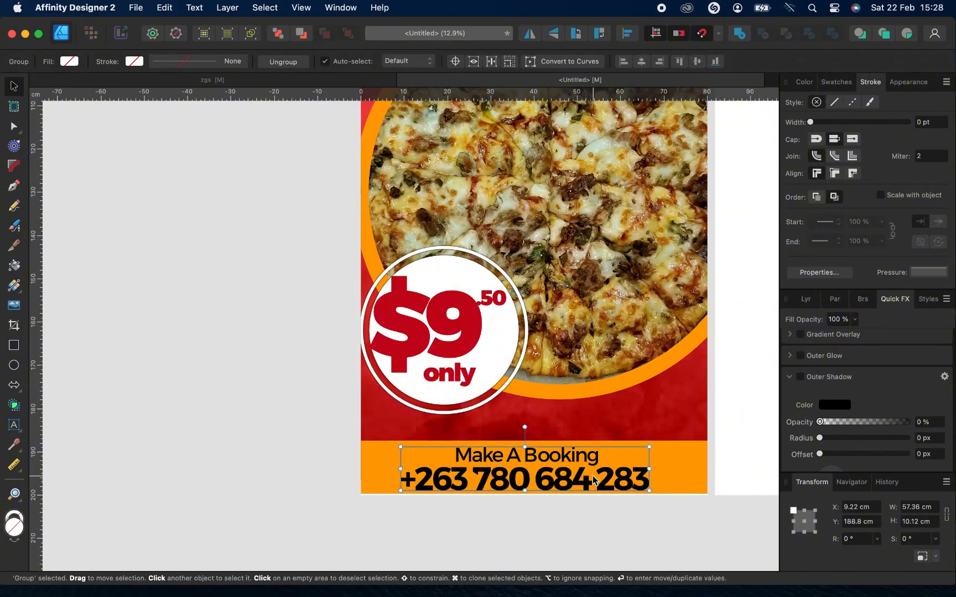
pyautogui.click(376, 477)
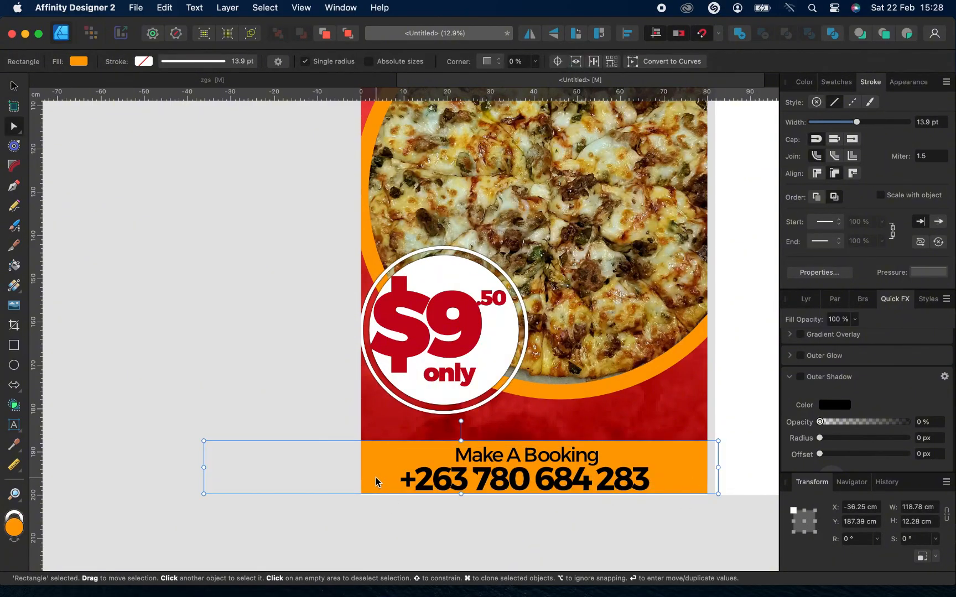
pyautogui.click(460, 500)
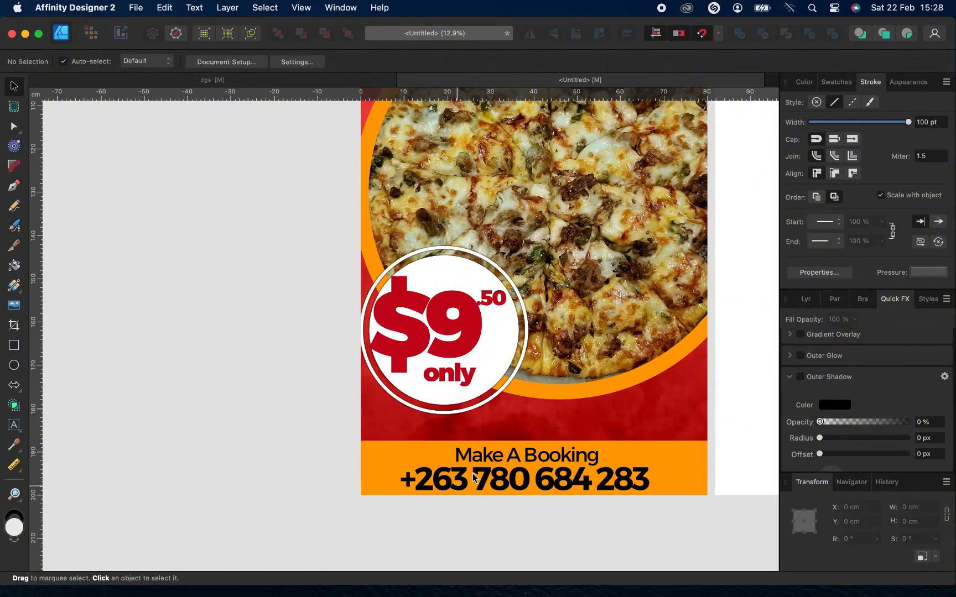
# Duplicate Artboard1's red background image and MotoMoto logo group into the same position on Artboard2.
pyautogui.scroll(-5, 505, 452)
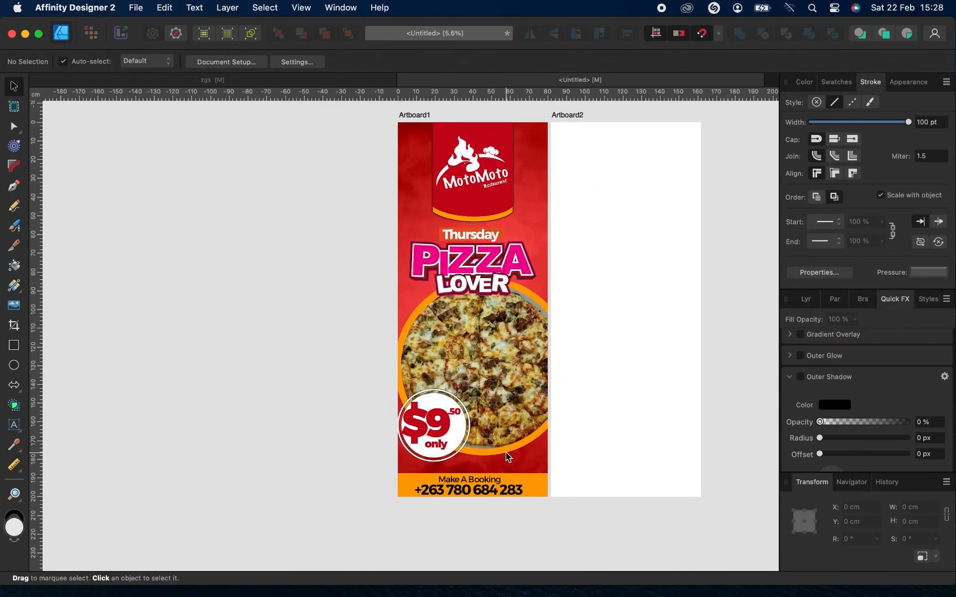
pyautogui.click(597, 271)
pyautogui.hscroll(1, 491, 199)
pyautogui.click(495, 202)
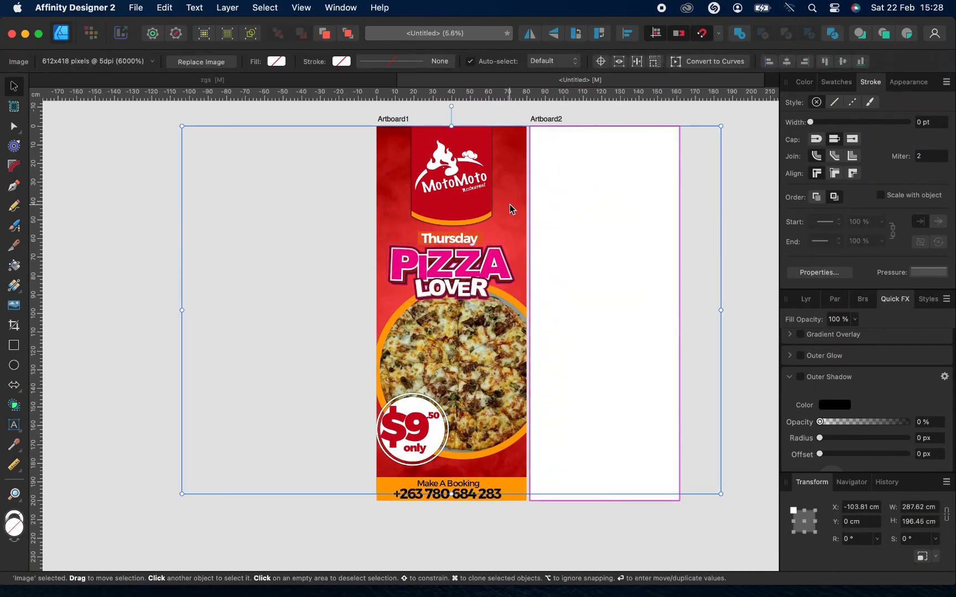
pyautogui.press('a')
pyautogui.press('v')
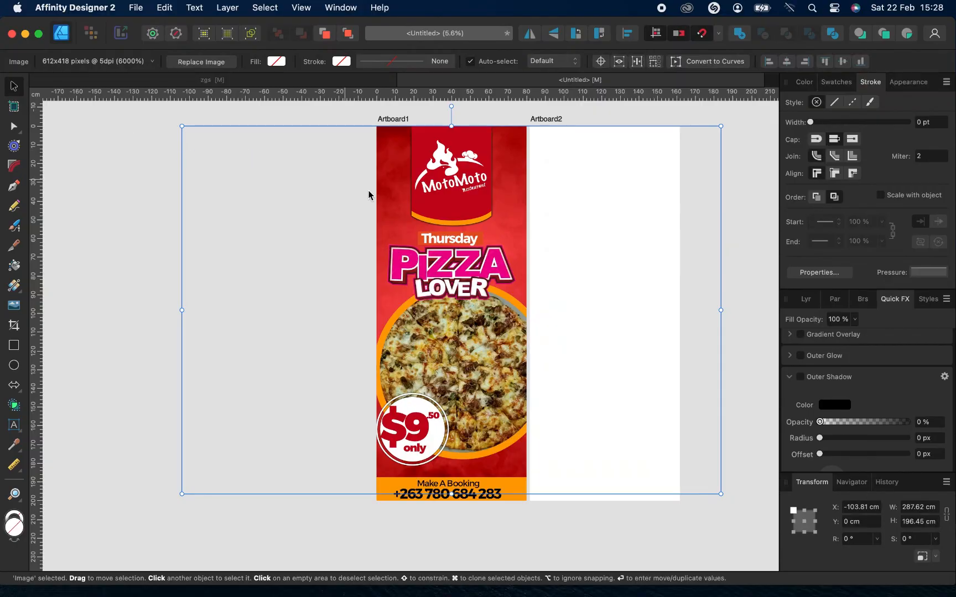
pyautogui.keyDown('shift'); pyautogui.click(473, 181); pyautogui.keyUp('shift')
pyautogui.moveTo(603, 269); pyautogui.dragTo(760, 264)
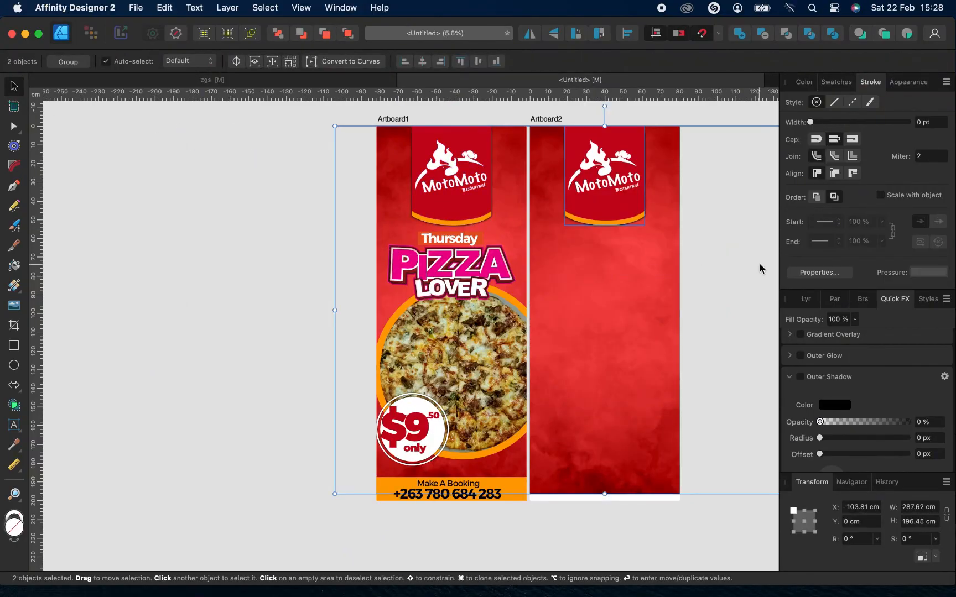
# Copy the circular burger image group from Artboard8 of the zgs document into Artboard2 of the new document.
pyautogui.click(247, 84)
pyautogui.hscroll(-5, 552, 374)
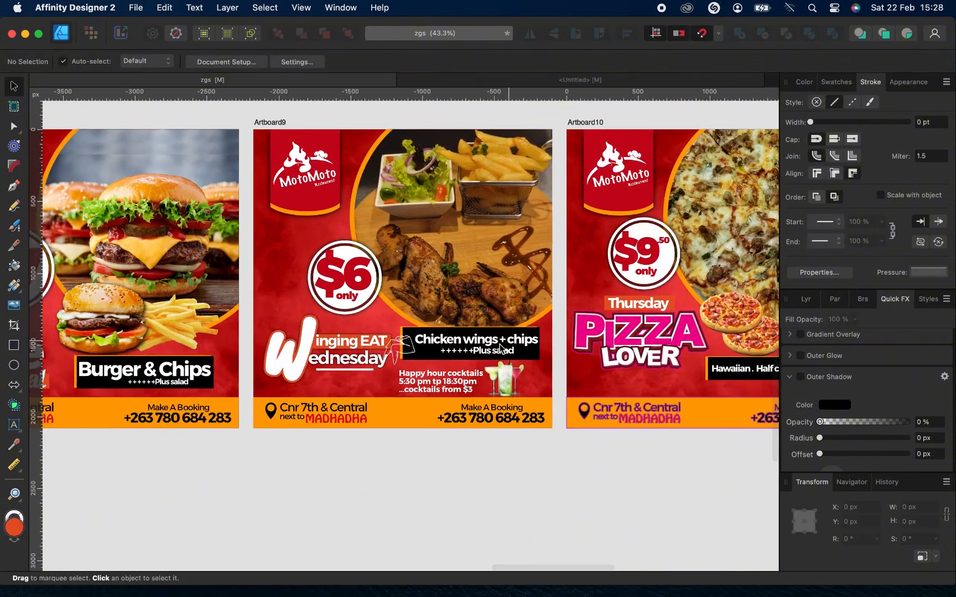
pyautogui.hscroll(-3, 501, 348)
pyautogui.hscroll(-5, 450, 224)
pyautogui.click(449, 224)
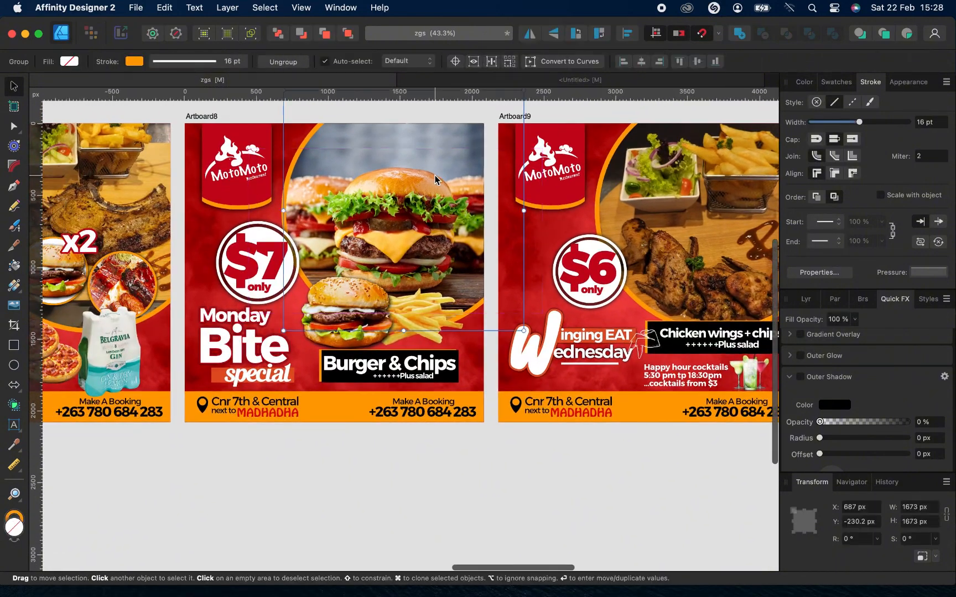
pyautogui.click(612, 77)
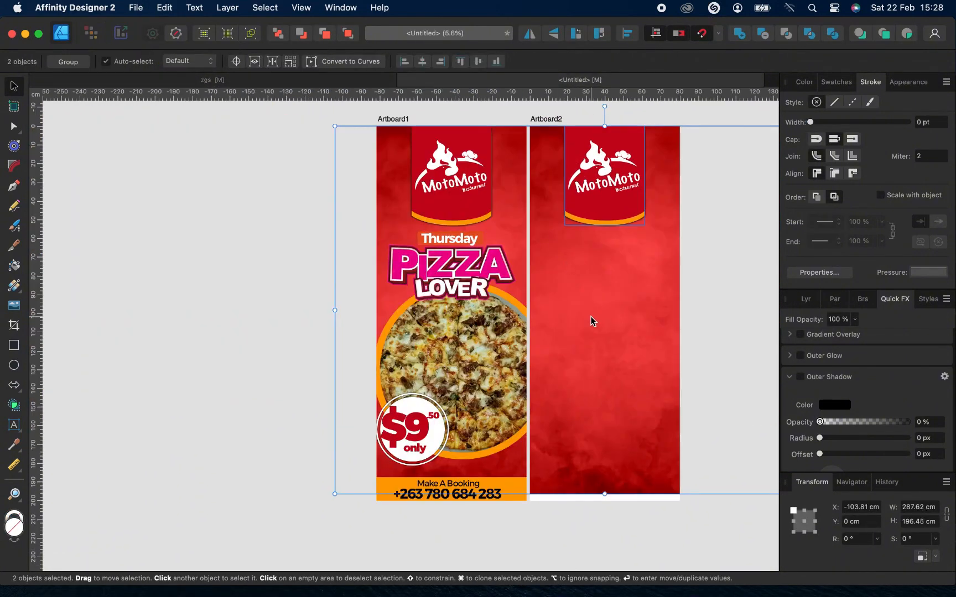
pyautogui.press('super+v')
# Enlarge the burger circle to about 84.9 cm and place it behind the logo, spanning Artboard2's width at about Y 33.4 cm.
pyautogui.hscroll(2, 591, 317)
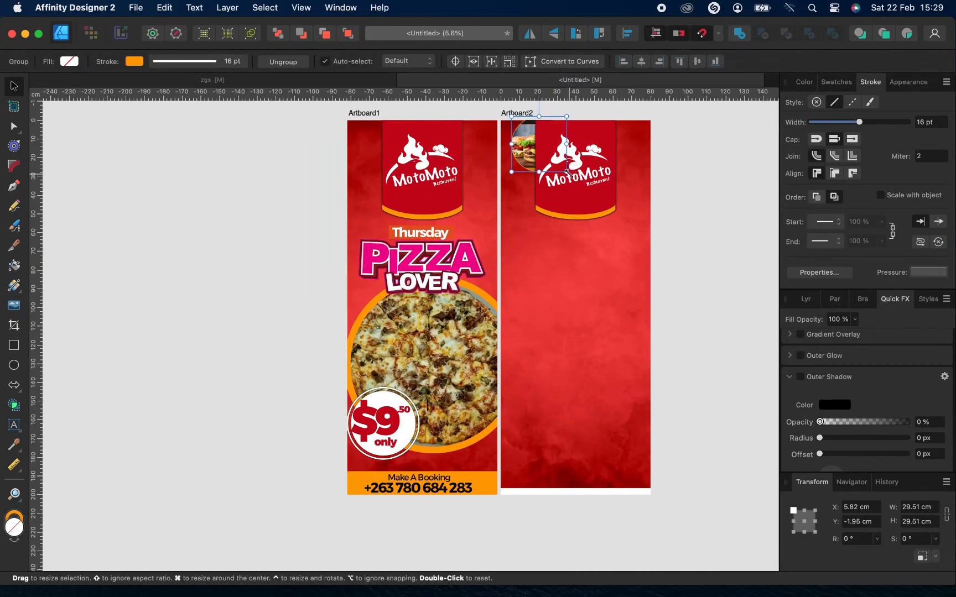
pyautogui.moveTo(568, 173); pyautogui.dragTo(663, 259)
pyautogui.moveTo(606, 219); pyautogui.dragTo(597, 293)
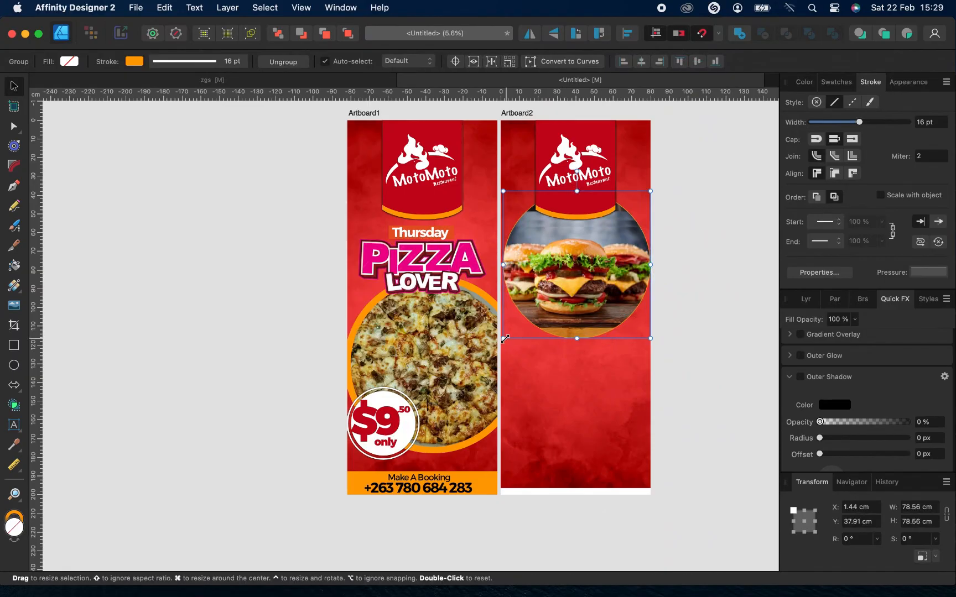
pyautogui.moveTo(498, 339); pyautogui.dragTo(491, 350)
pyautogui.moveTo(551, 334); pyautogui.dragTo(555, 330)
pyautogui.scroll(3, 622, 287)
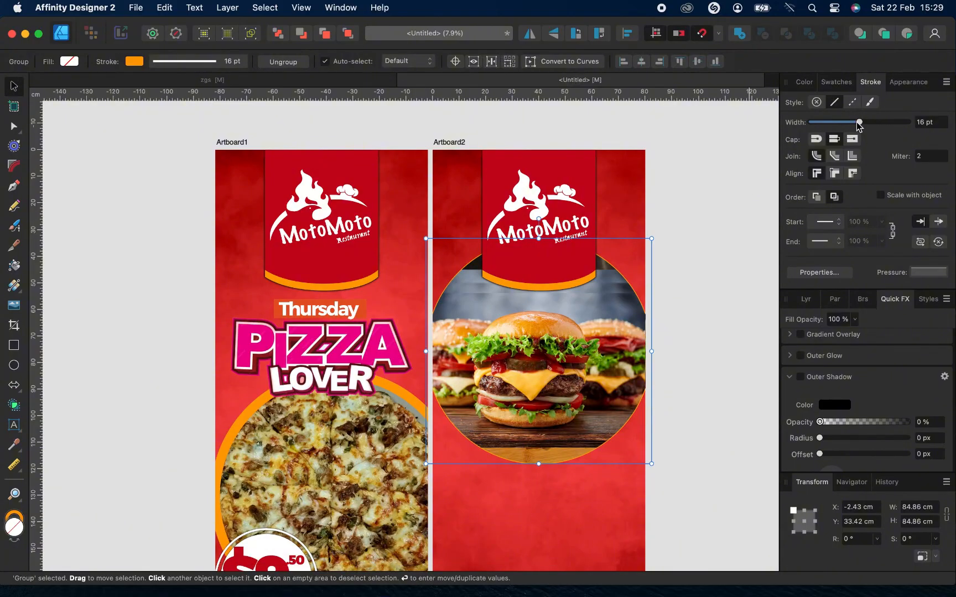
# Set the stroke width of the burger circle's orange outline to 95 pt.
pyautogui.moveTo(858, 123)
pyautogui.mouseDown()
pyautogui.moveTo(922, 130)
pyautogui.moveTo(907, 131)
pyautogui.mouseUp()
pyautogui.scroll(3, 550, 319)
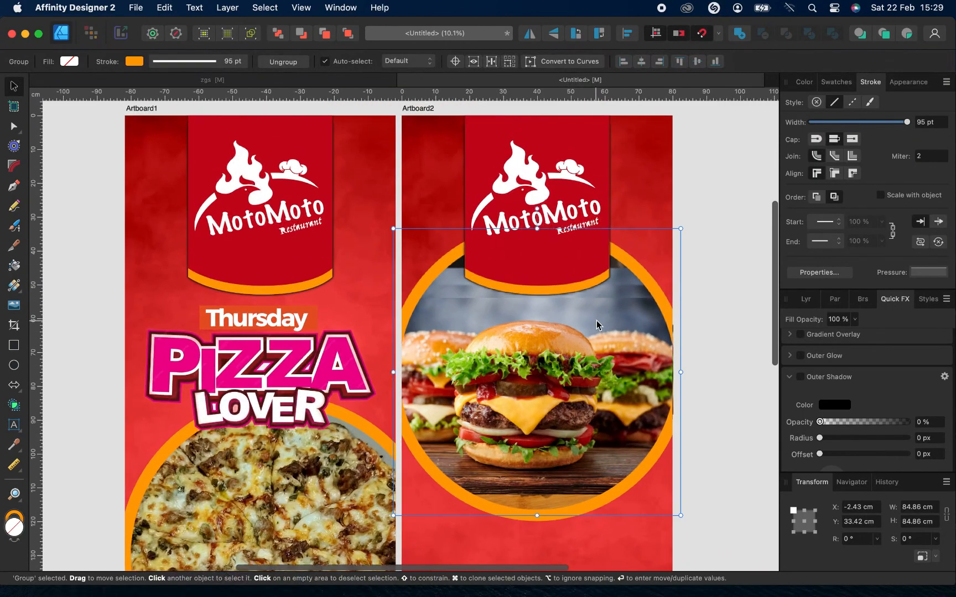
pyautogui.scroll(-3, 572, 319)
pyautogui.scroll(-2, 573, 324)
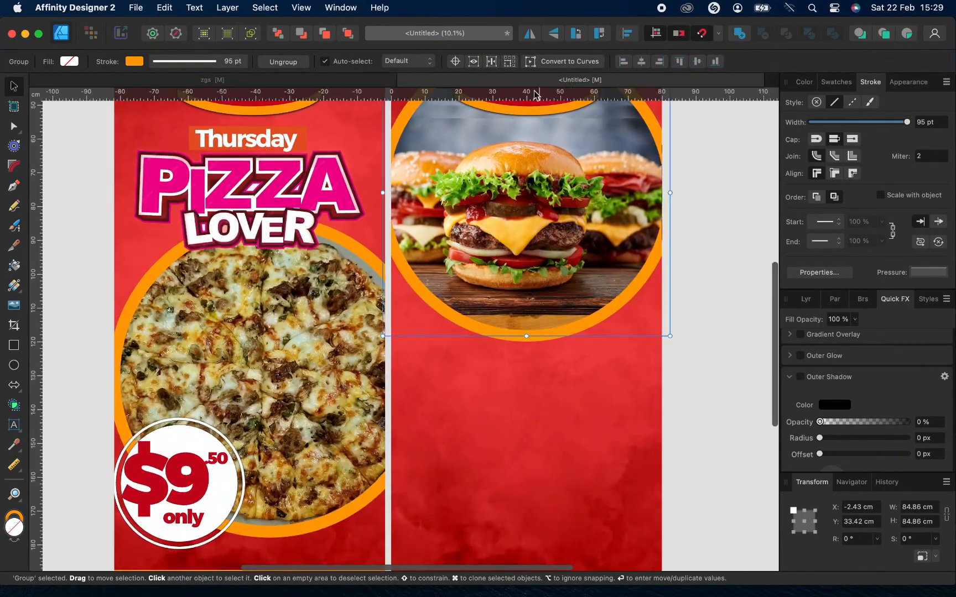
# Copy the "Monday Bite special" title group from Artboard8 of the zgs document into Artboard2 of the new document.
pyautogui.hotkey('ctrl', 'Tab')
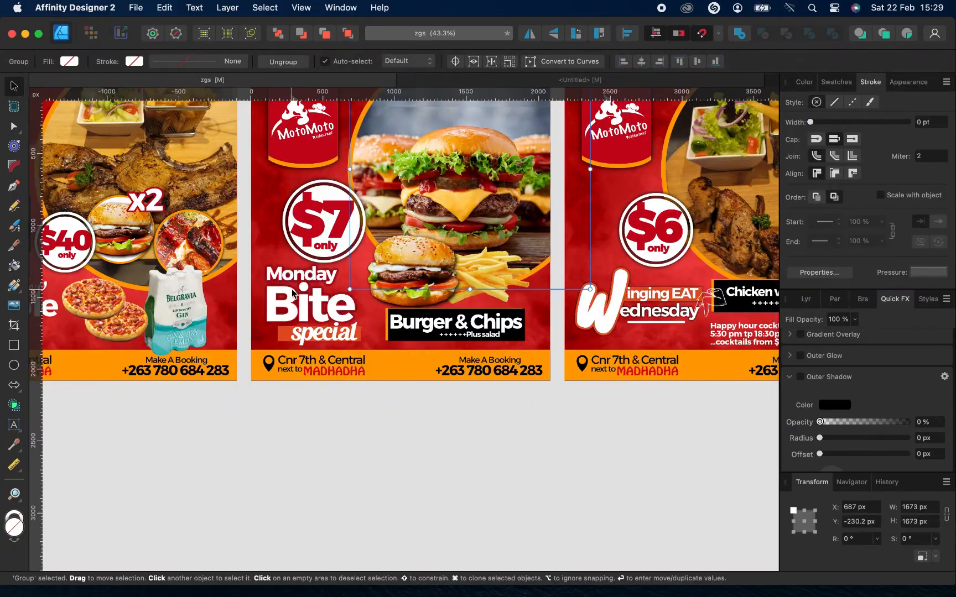
pyautogui.click(568, 78)
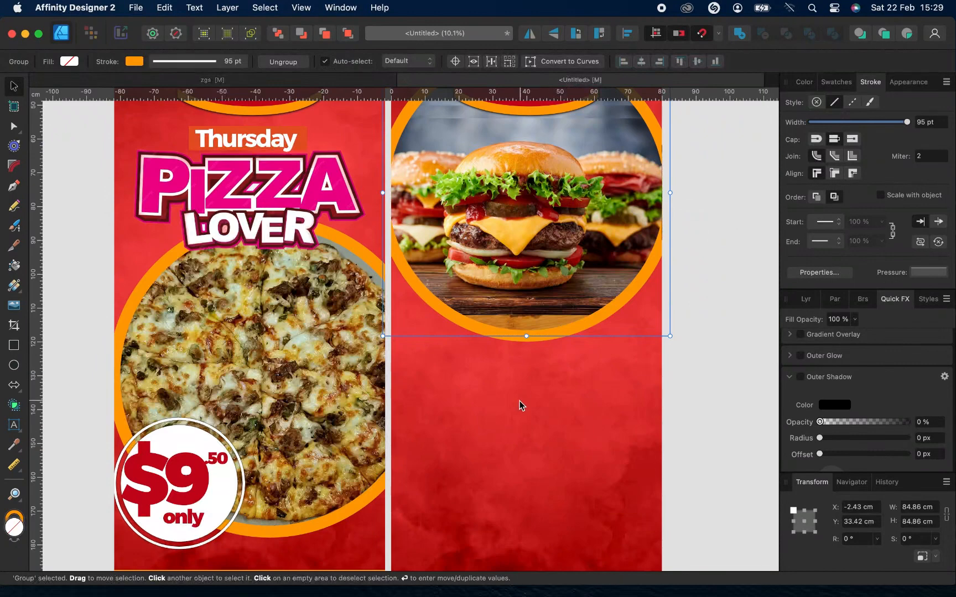
pyautogui.press('super+v')
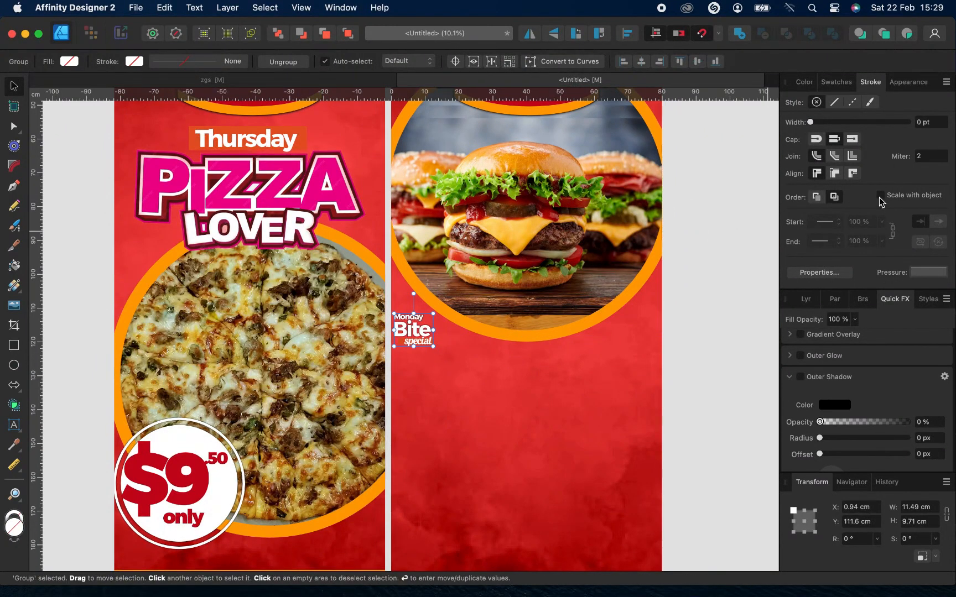
# Enlarge the "Monday Bite special" title with scaling strokes to about 52.4 × 44.3 cm and place it over the burger circle's lower edge.
pyautogui.moveTo(433, 346); pyautogui.dragTo(583, 427)
pyautogui.moveTo(509, 406); pyautogui.dragTo(537, 404)
pyautogui.press('super+shift+bracketright')
pyautogui.scroll(-5, 596, 415)
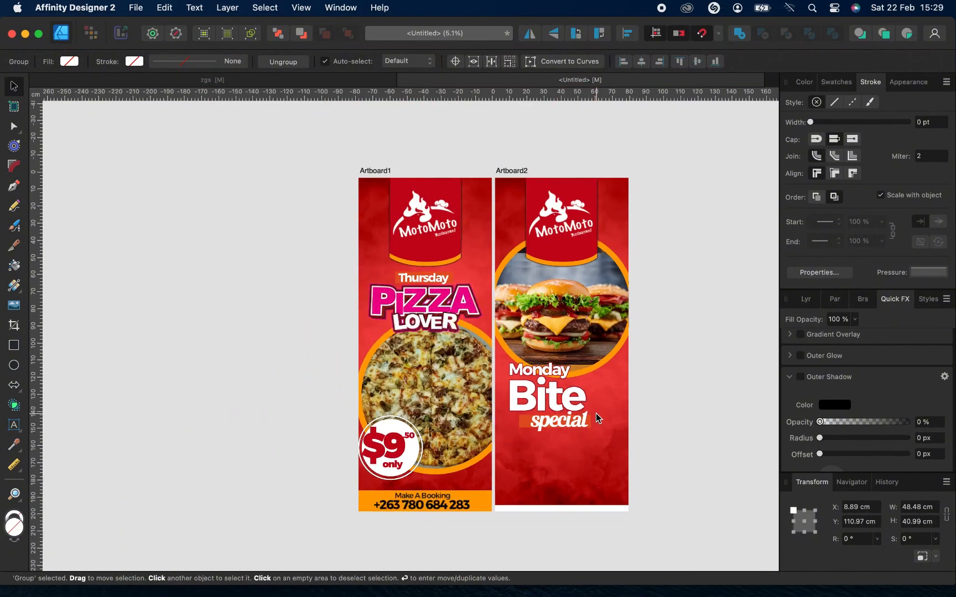
pyautogui.scroll(2, 596, 415)
pyautogui.moveTo(587, 442); pyautogui.dragTo(598, 453)
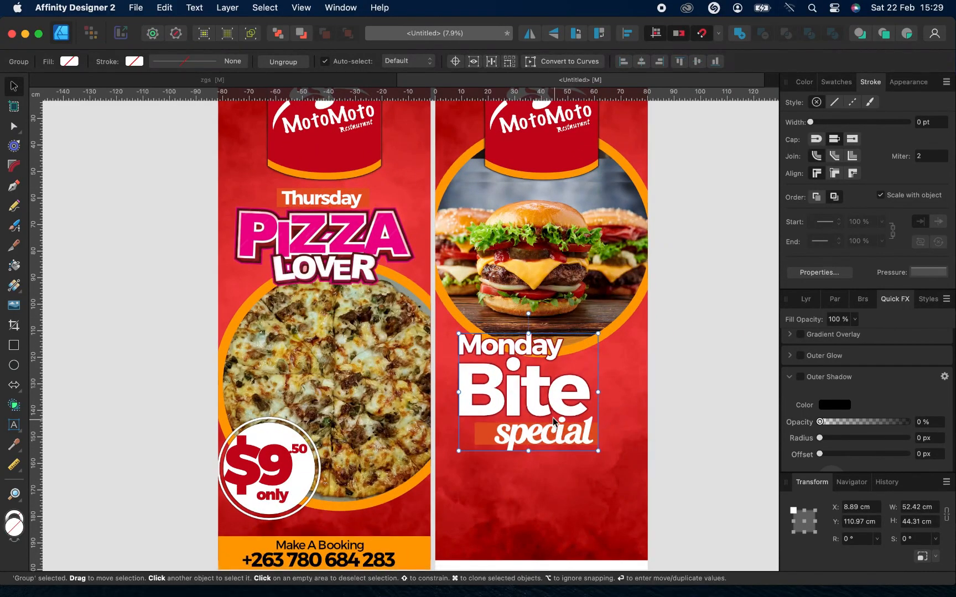
# Widen the stroke of the outline group behind the "Monday Bite" lettering to about 29 pt.
pyautogui.doubleClick(547, 416)
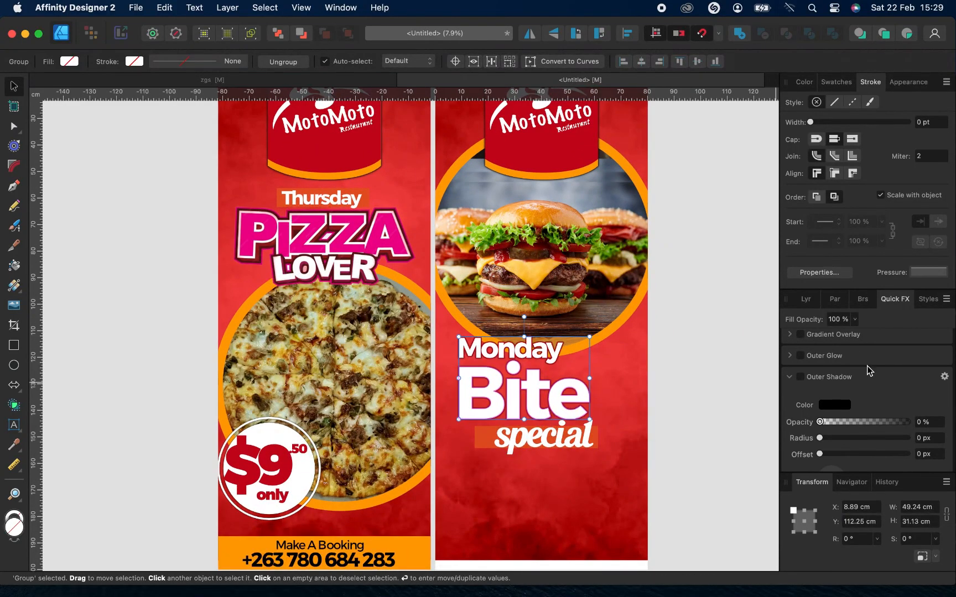
pyautogui.click(803, 300)
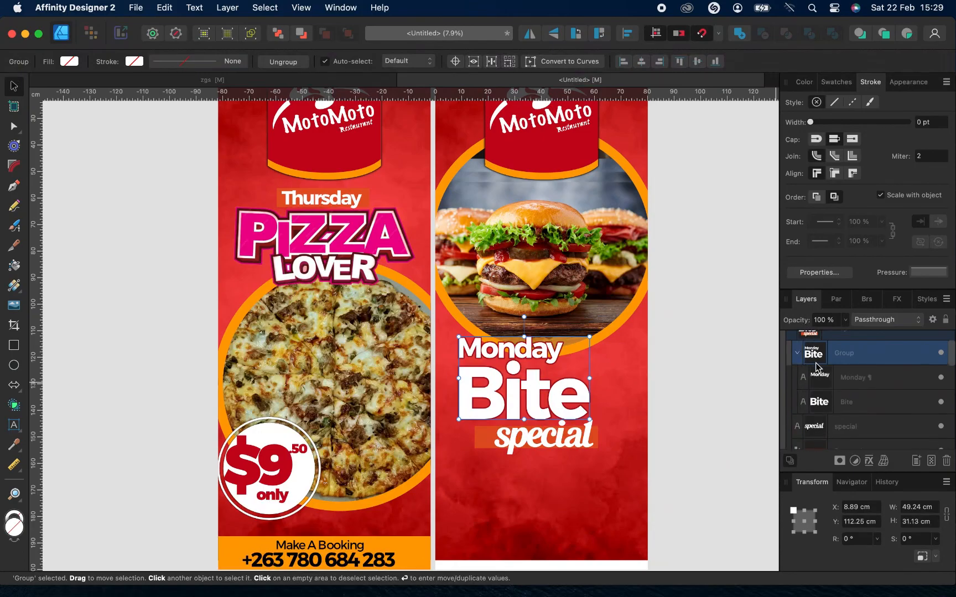
pyautogui.scroll(-3, 835, 375)
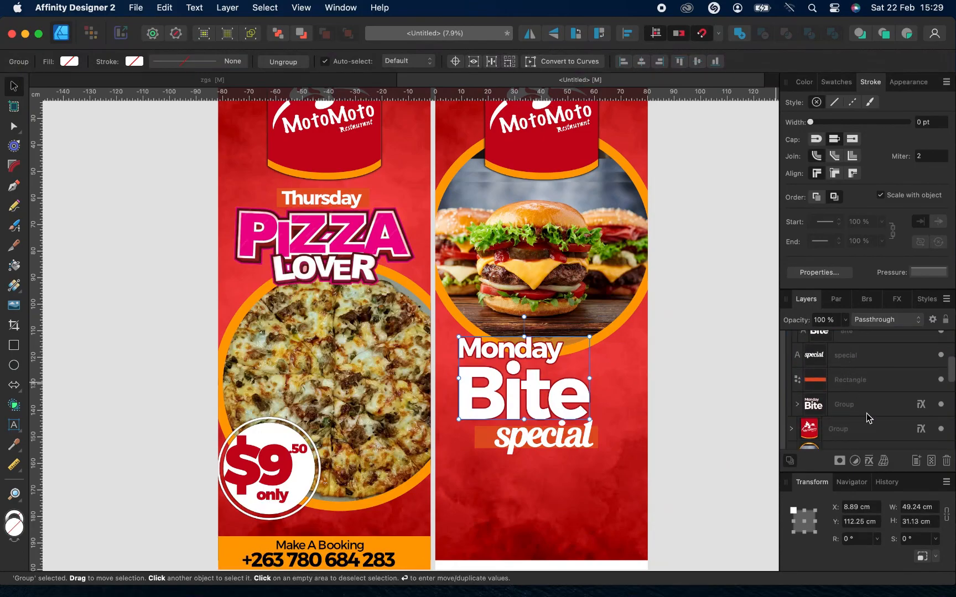
pyautogui.click(866, 413)
pyautogui.moveTo(855, 122); pyautogui.dragTo(871, 123)
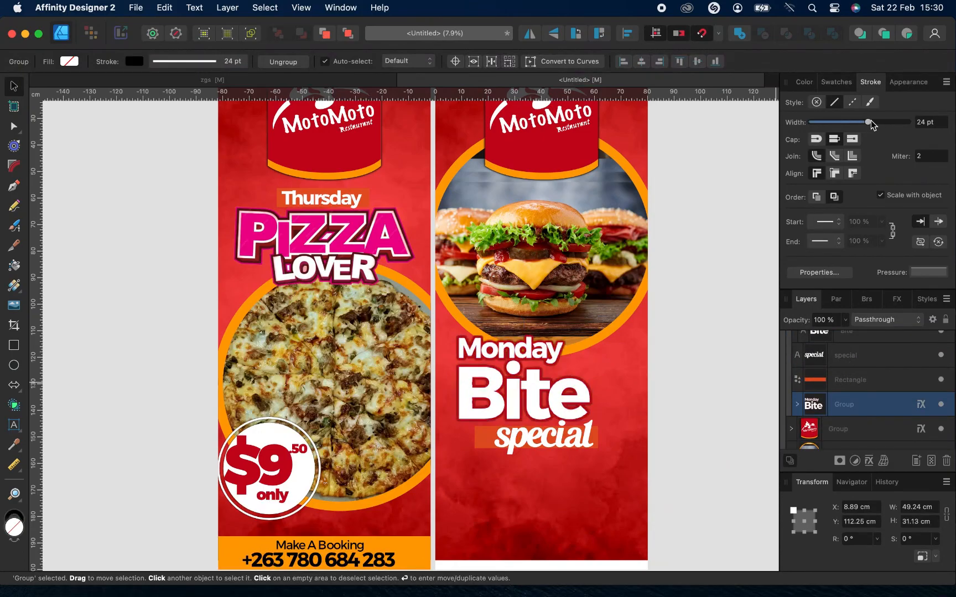
pyautogui.press('super+d')
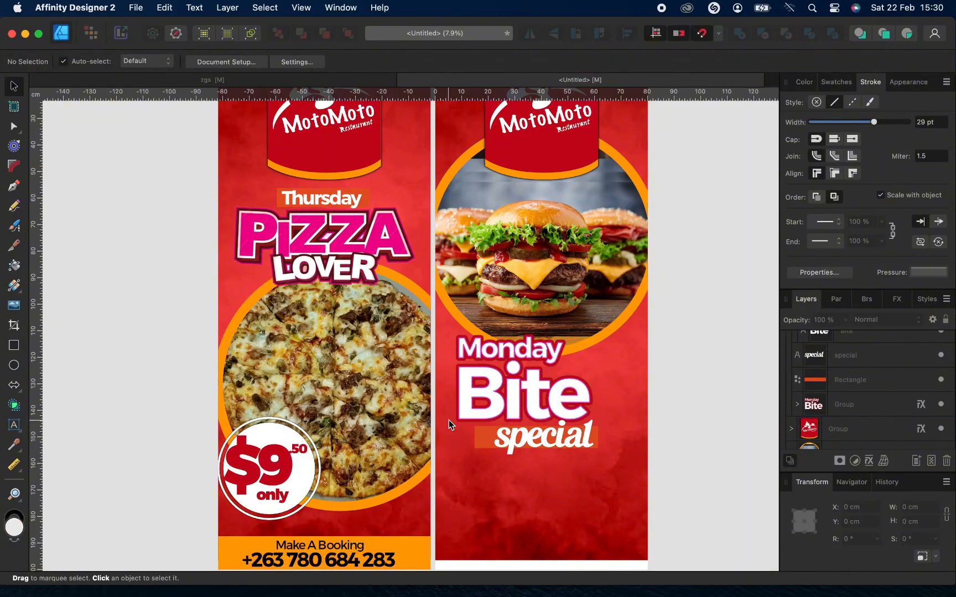
# Copy the "Burger & Chips" label with its "Plus salad" line and black box from Artboard8 of the zgs document into Artboard2.
pyautogui.hscroll(-3, 449, 419)
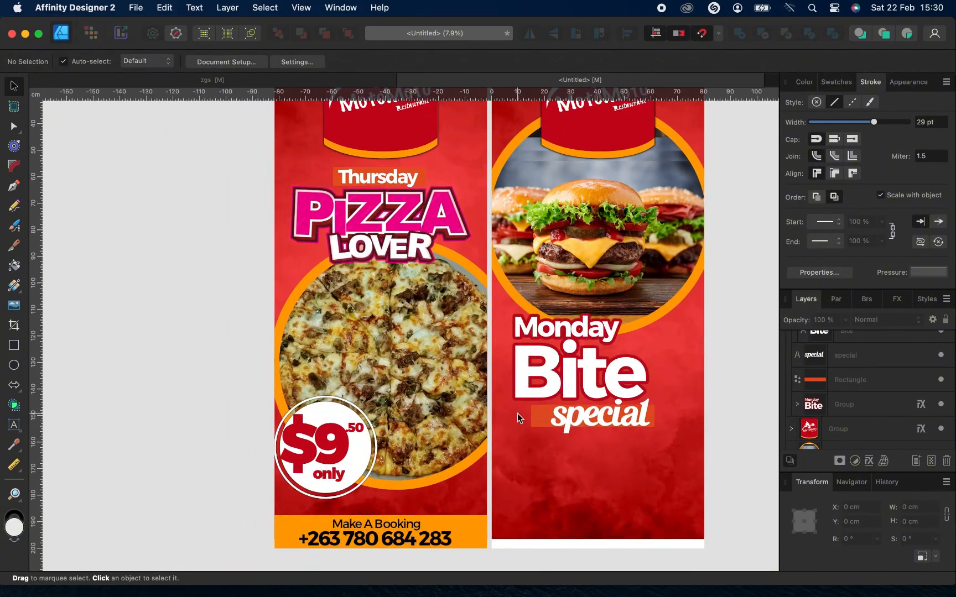
pyautogui.hscroll(4, 518, 413)
pyautogui.scroll(1, 518, 413)
pyautogui.click(565, 403)
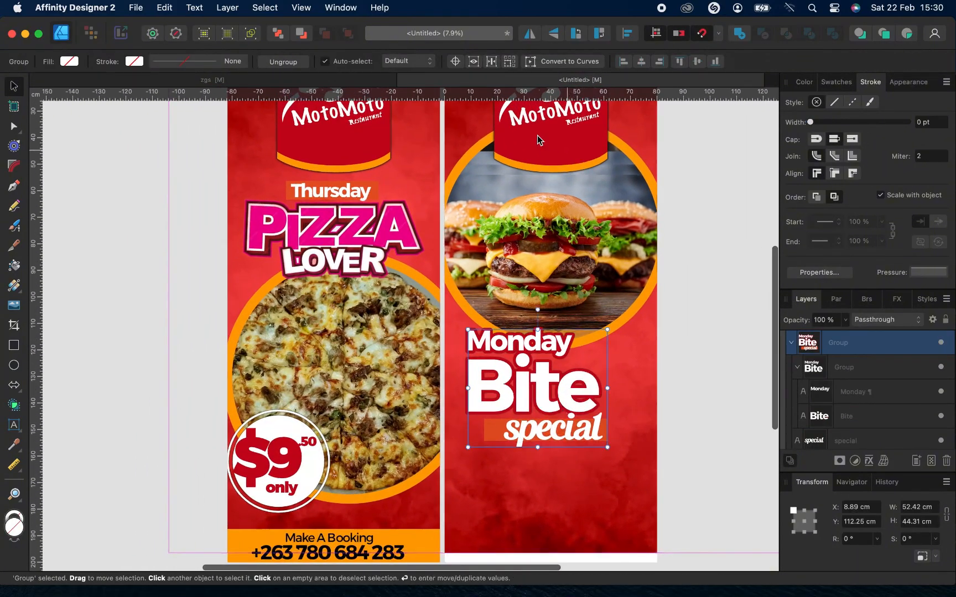
pyautogui.click(357, 81)
pyautogui.click(468, 320)
pyautogui.moveTo(556, 357); pyautogui.dragTo(358, 294)
pyautogui.press('super+c')
pyautogui.click(582, 79)
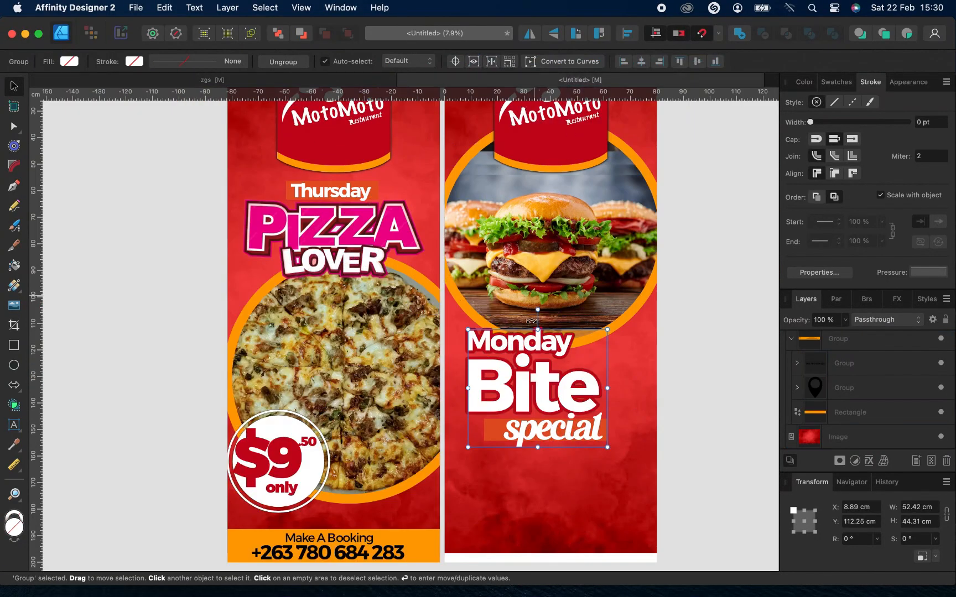
pyautogui.press('super+v')
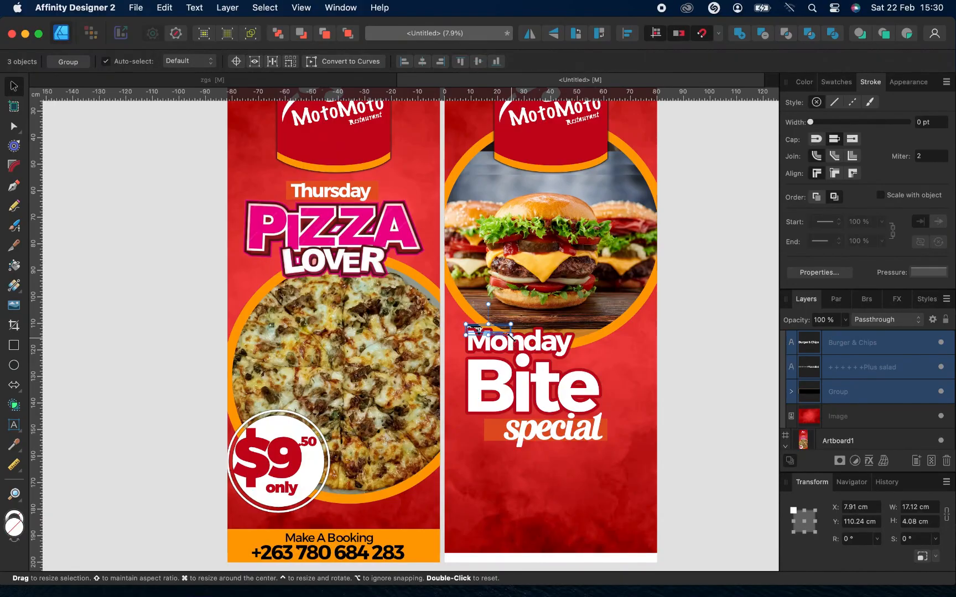
pyautogui.moveTo(511, 335); pyautogui.dragTo(634, 357)
pyautogui.moveTo(577, 346); pyautogui.dragTo(572, 476)
pyautogui.scroll(3, 607, 477)
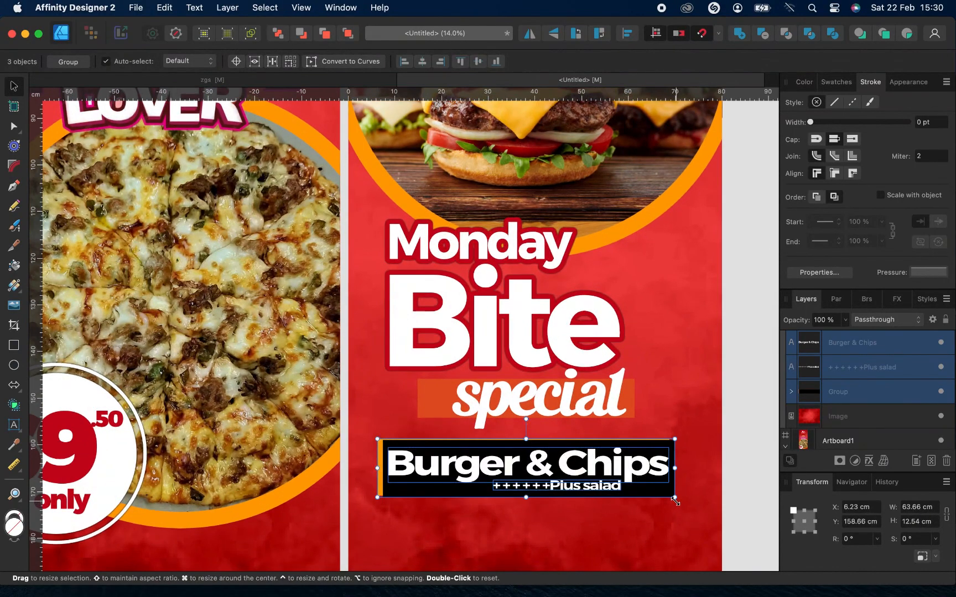
pyautogui.moveTo(674, 498)
pyautogui.mouseDown()
pyautogui.moveTo(695, 500)
pyautogui.moveTo(684, 500)
pyautogui.mouseUp()
pyautogui.press('super+z')
pyautogui.press('super+z')
pyautogui.press('super+z')
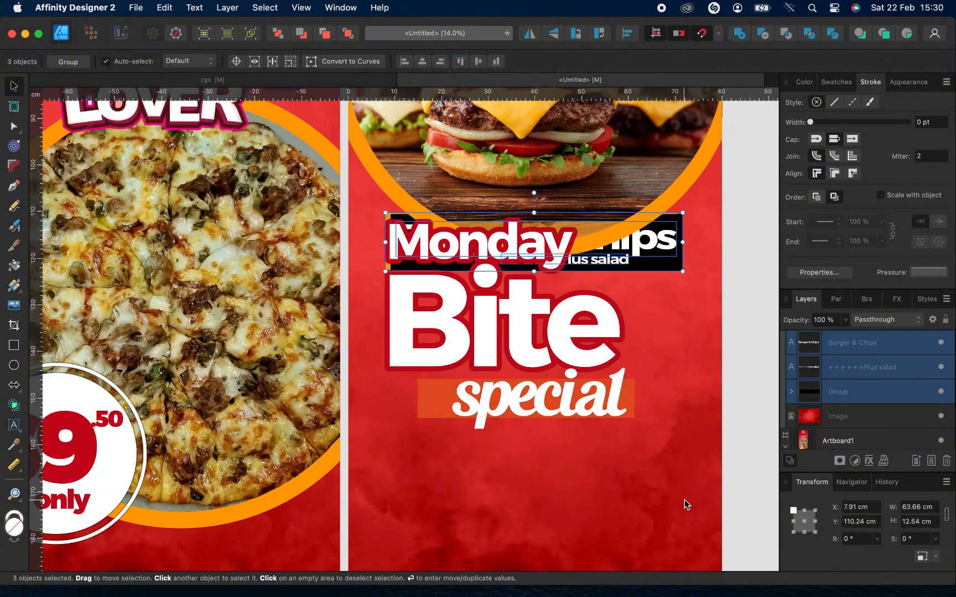
# Group the "Burger & Chips" label parts, enlarge the group to about 68.9 × 16.4 cm and place it below the "special" text.
pyautogui.press('super+g')
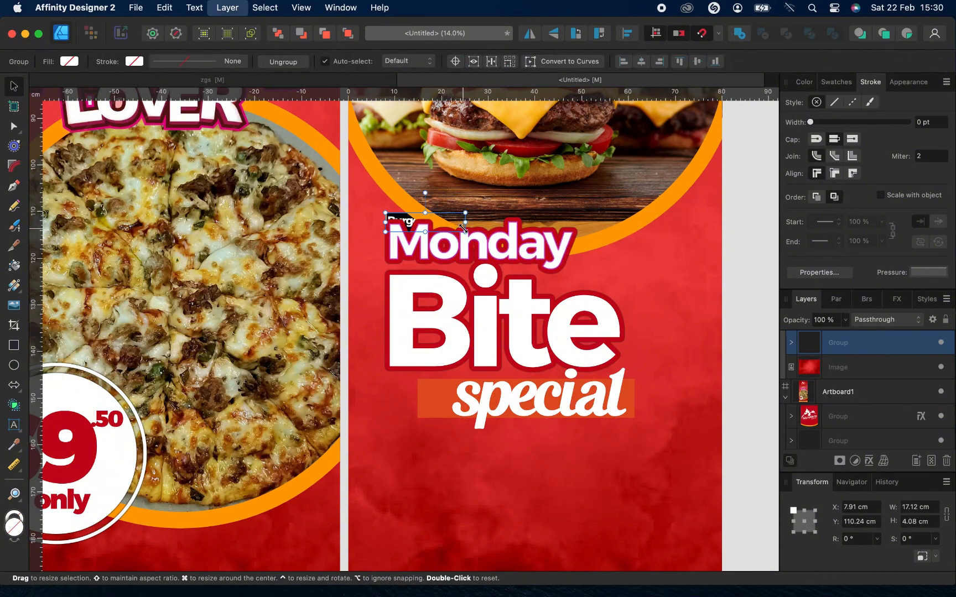
pyautogui.moveTo(477, 239); pyautogui.dragTo(597, 479)
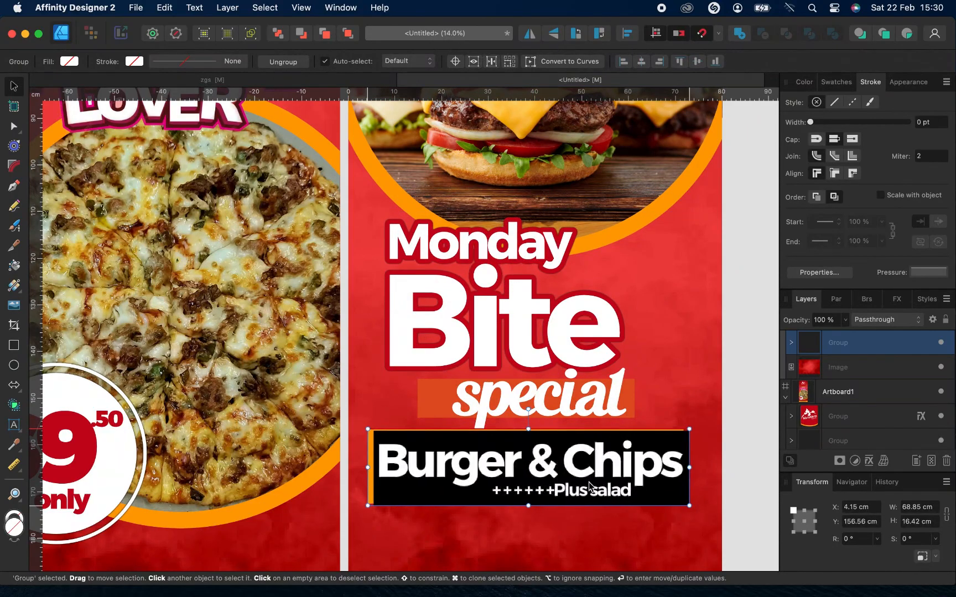
pyautogui.scroll(-5, 588, 374)
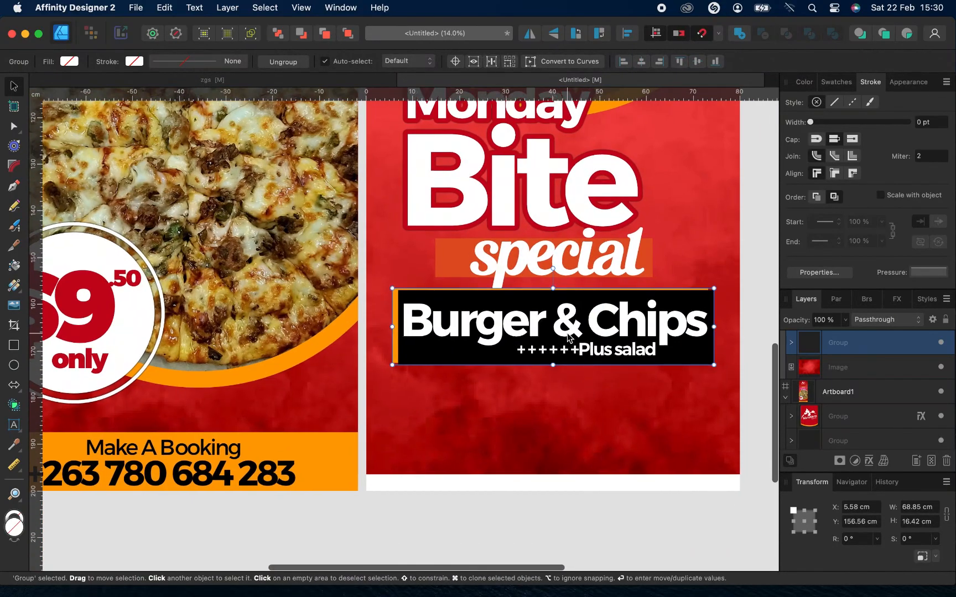
pyautogui.moveTo(568, 336); pyautogui.dragTo(568, 343)
# Duplicate the orange "Make A Booking" bar from Artboard1 onto the bottom edge of Artboard2.
pyautogui.moveTo(318, 474); pyautogui.dragTo(497, 456)
pyautogui.doubleClick(495, 454)
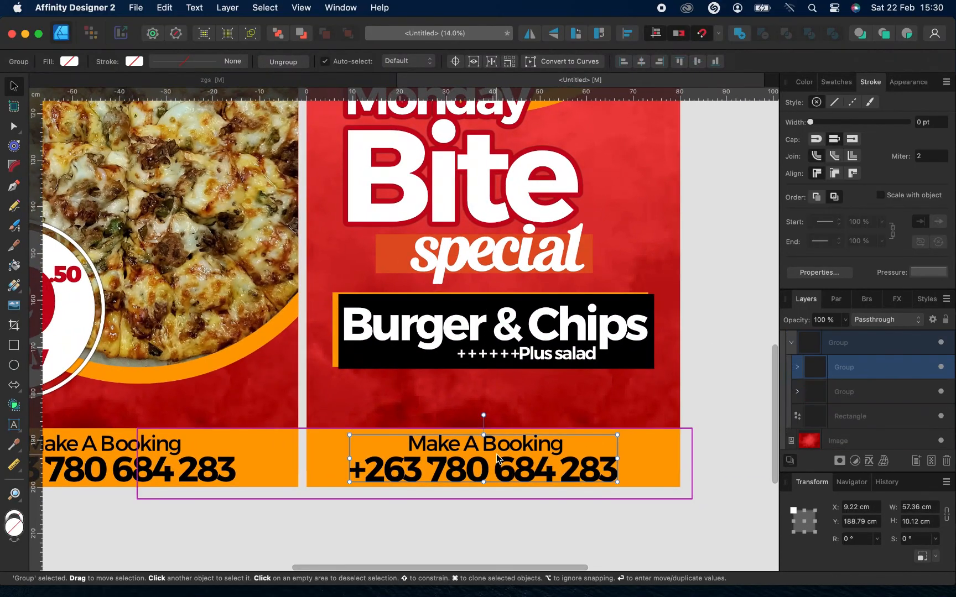
pyautogui.scroll(5, 496, 455)
pyautogui.scroll(-5, 496, 454)
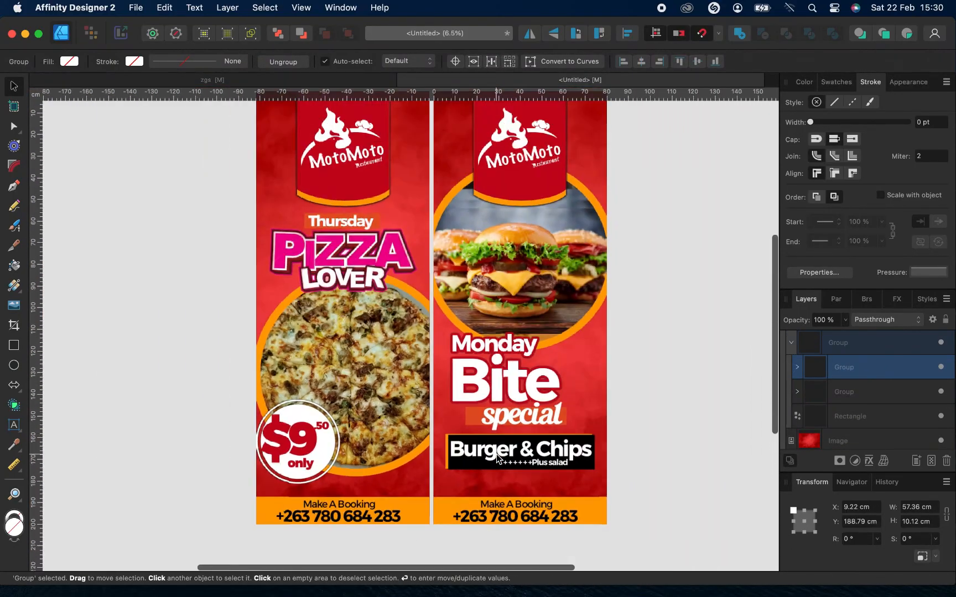
# Enlarge the "Monday Bite special" title slightly and move it together with the "Burger & Chips" label down to about Y 116 cm.
pyautogui.scroll(2, 573, 313)
pyautogui.click(573, 313)
pyautogui.moveTo(587, 300); pyautogui.dragTo(602, 288)
pyautogui.keyDown('shift'); pyautogui.click(520, 437); pyautogui.keyUp('shift')
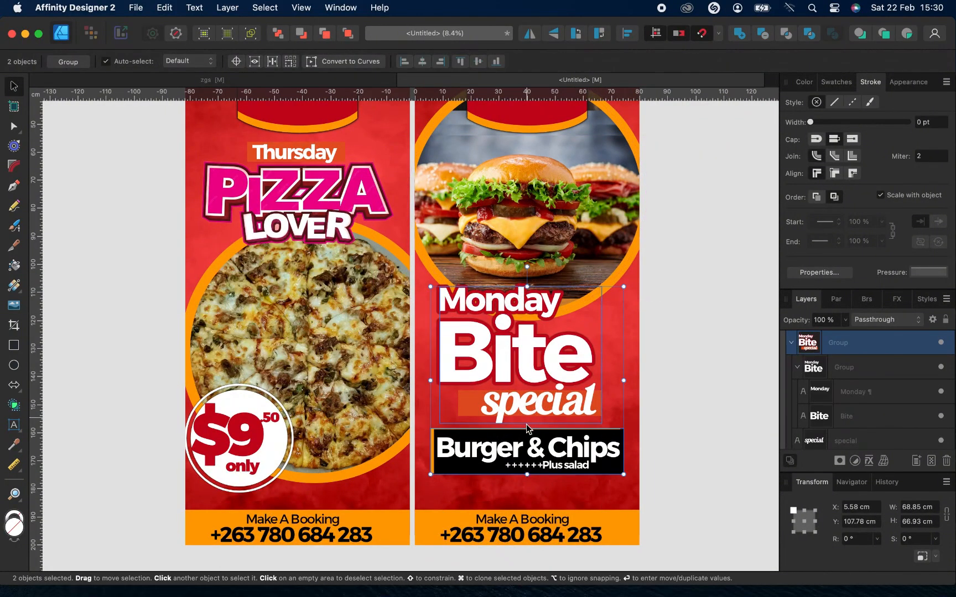
pyautogui.moveTo(526, 424); pyautogui.dragTo(526, 441)
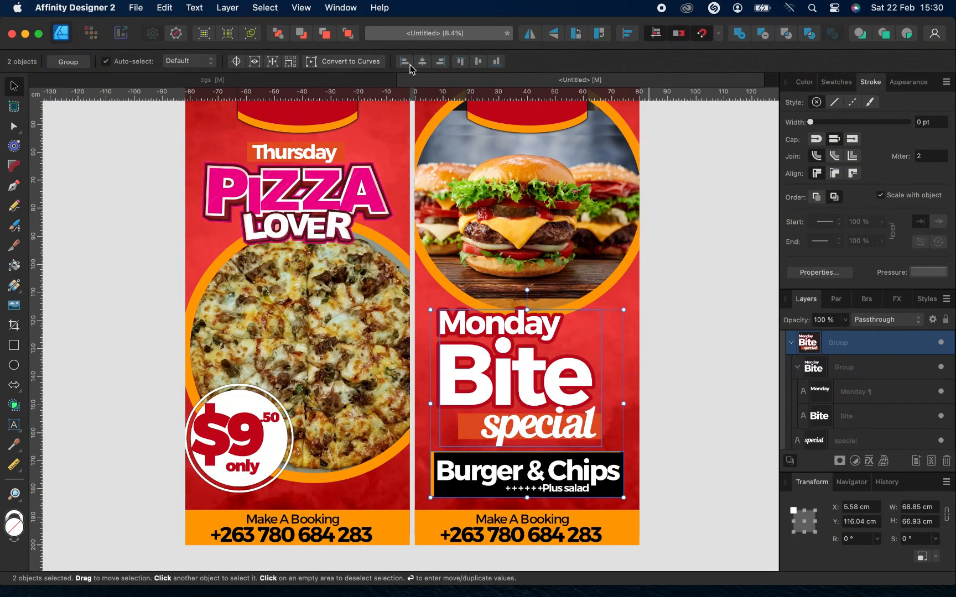
# Copy the "$7 only" price badge from Artboard8 of the zgs document into Artboard2 of the banner document.
pyautogui.click(381, 80)
pyautogui.click(324, 226)
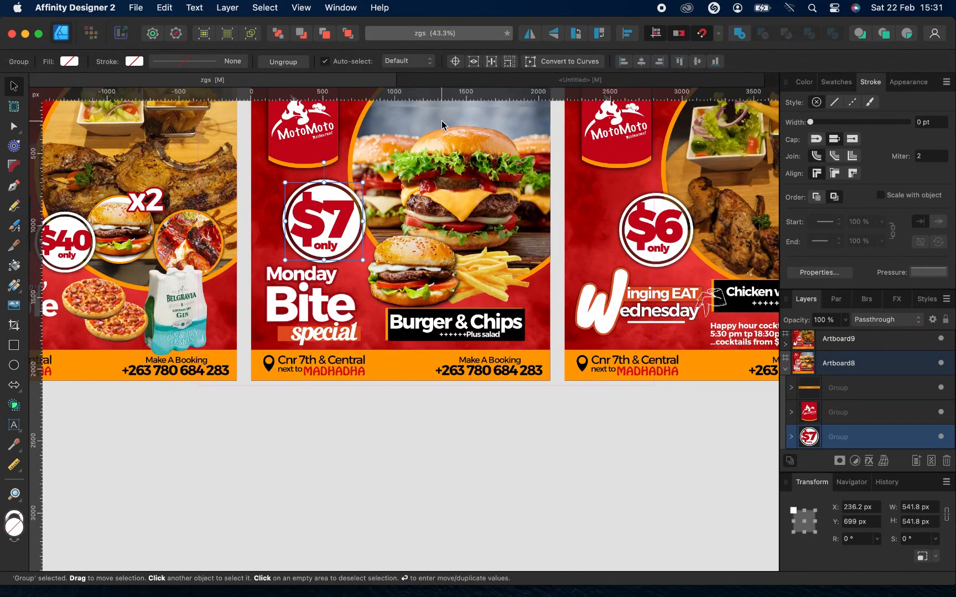
pyautogui.press('Escape')
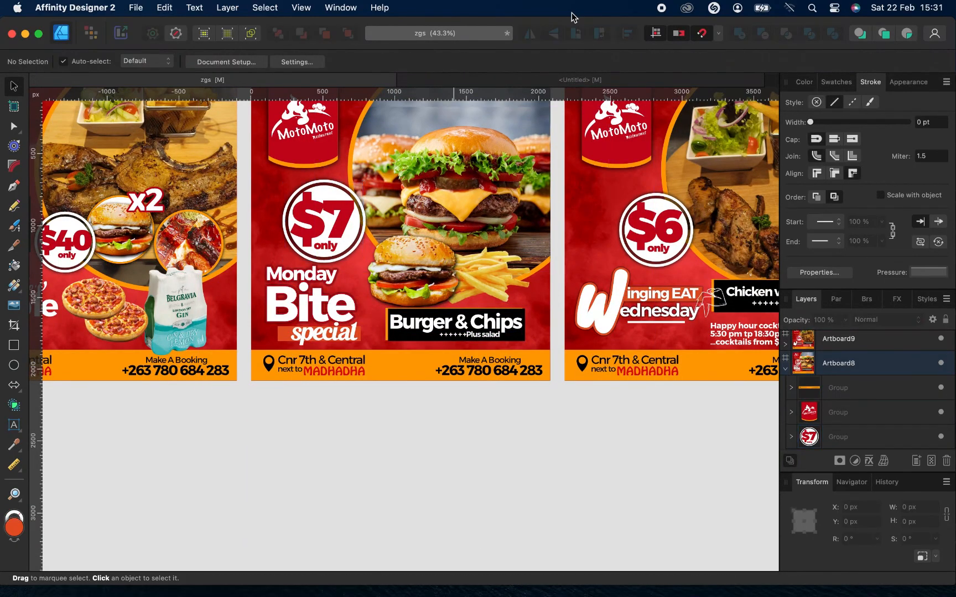
pyautogui.click(321, 234)
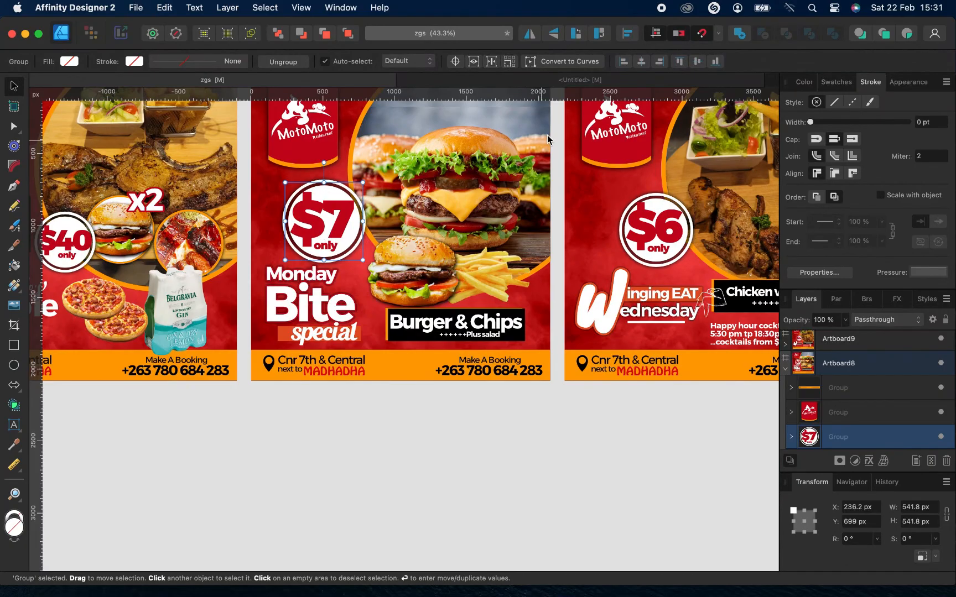
pyautogui.click(549, 81)
pyautogui.press('super+v')
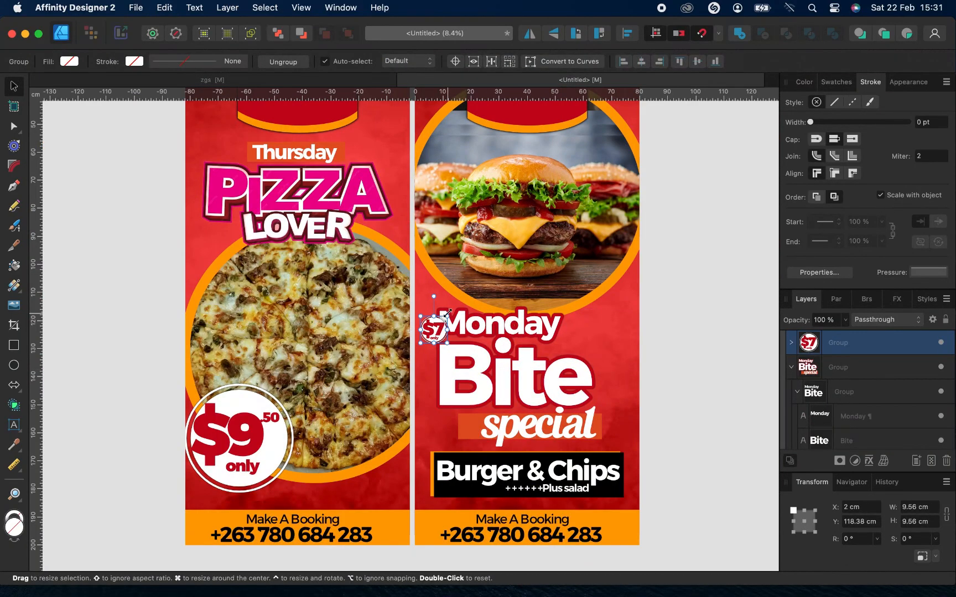
# Enlarge the "$7 only" badge to about 28.8 cm and place it over the burger circle's lower-right edge.
pyautogui.moveTo(447, 318); pyautogui.dragTo(494, 269)
pyautogui.moveTo(448, 322); pyautogui.dragTo(586, 288)
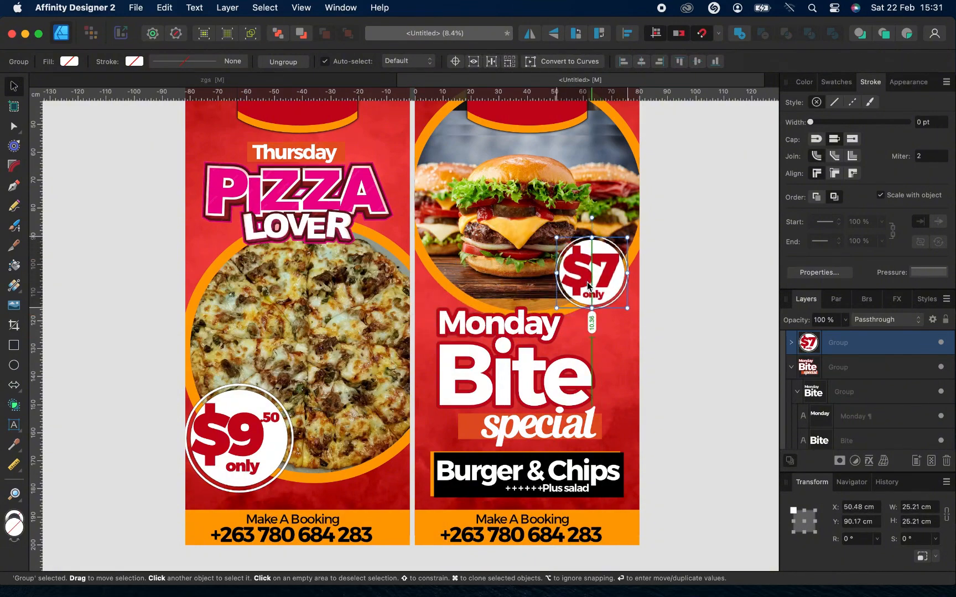
pyautogui.moveTo(549, 237); pyautogui.dragTo(543, 227)
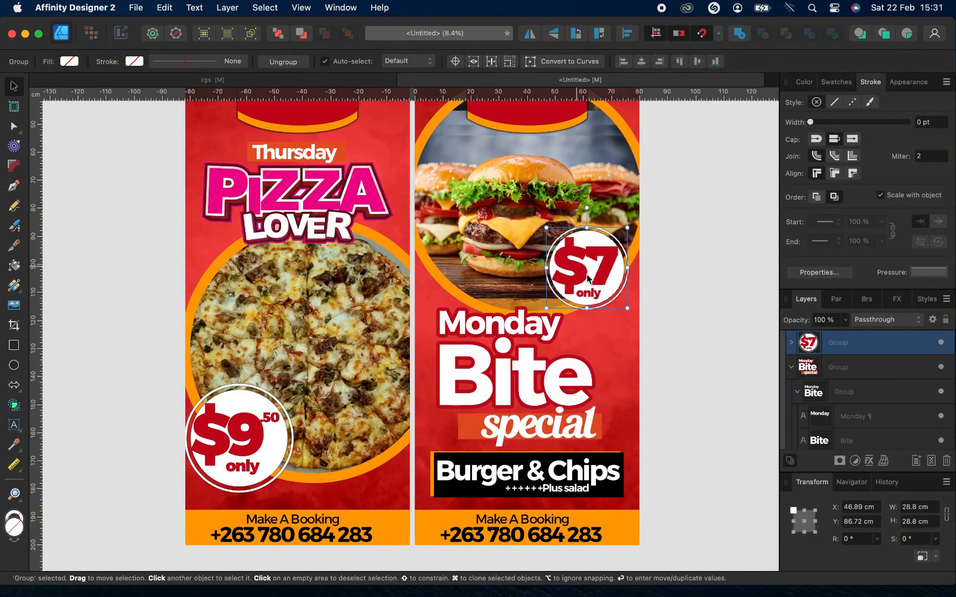
pyautogui.moveTo(592, 285); pyautogui.dragTo(592, 293)
pyautogui.click(603, 369)
# Insert a third artboard at the document size of 80 × 200 cm beside Artboard2.
pyautogui.hscroll(-3, 601, 373)
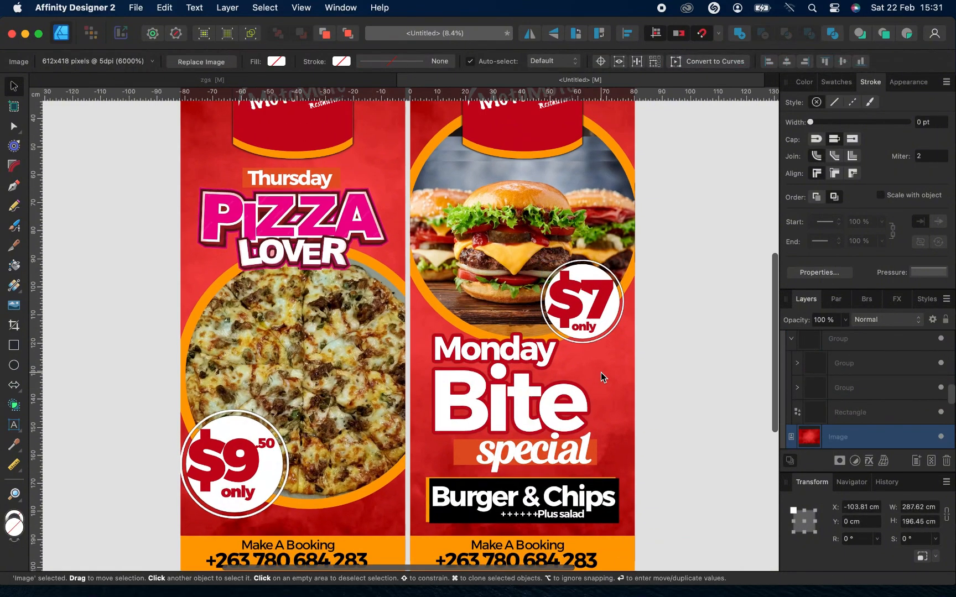
pyautogui.scroll(-5, 601, 373)
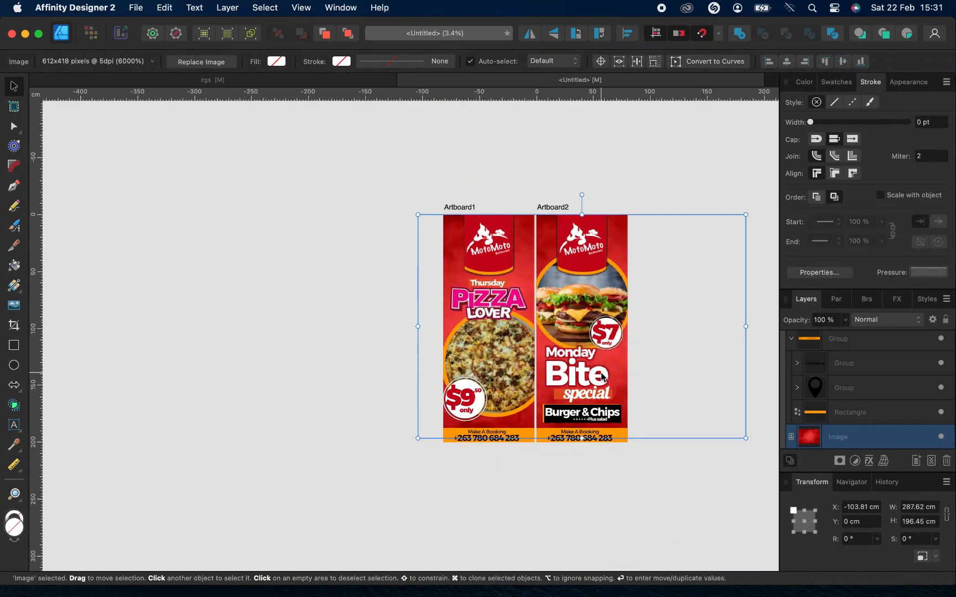
pyautogui.click(520, 473)
pyautogui.hscroll(5, 566, 427)
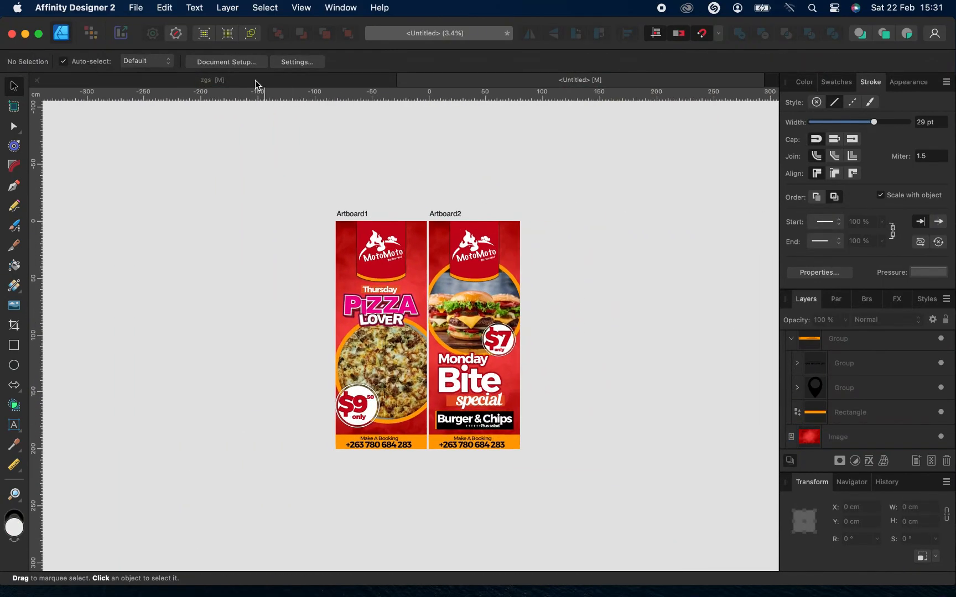
pyautogui.click(13, 107)
pyautogui.click(218, 62)
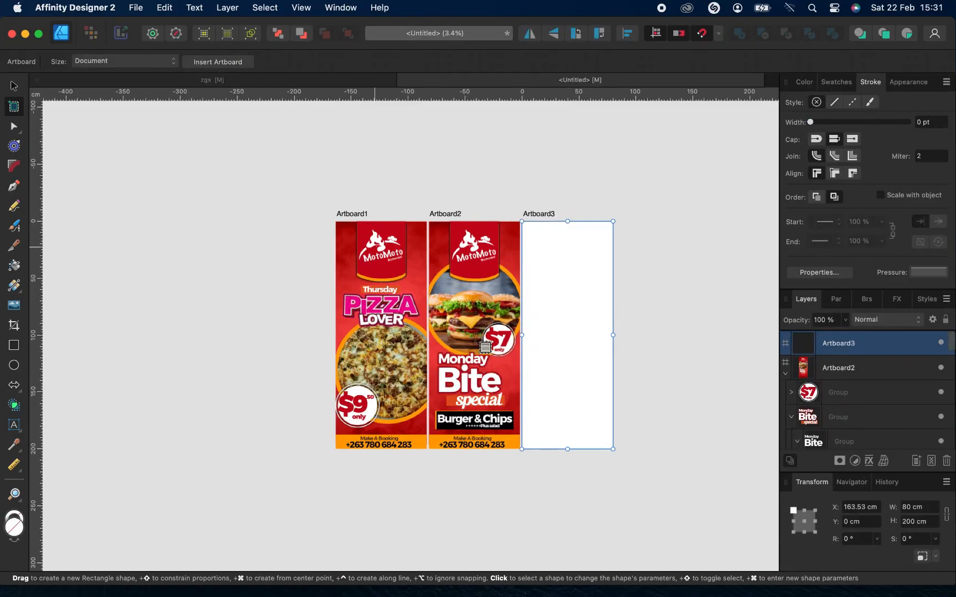
pyautogui.hscroll(3, 588, 423)
pyautogui.click(14, 85)
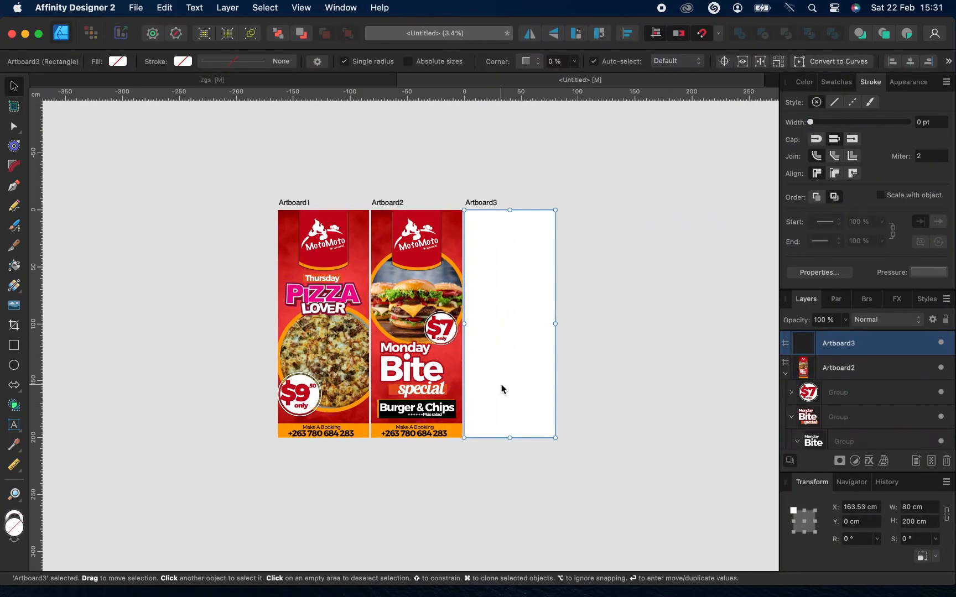
# Copy the MotoMoto logo group and the red background image from Artboard2 into Artboard3.
pyautogui.scroll(2, 502, 388)
pyautogui.scroll(1, 404, 172)
pyautogui.click(411, 231)
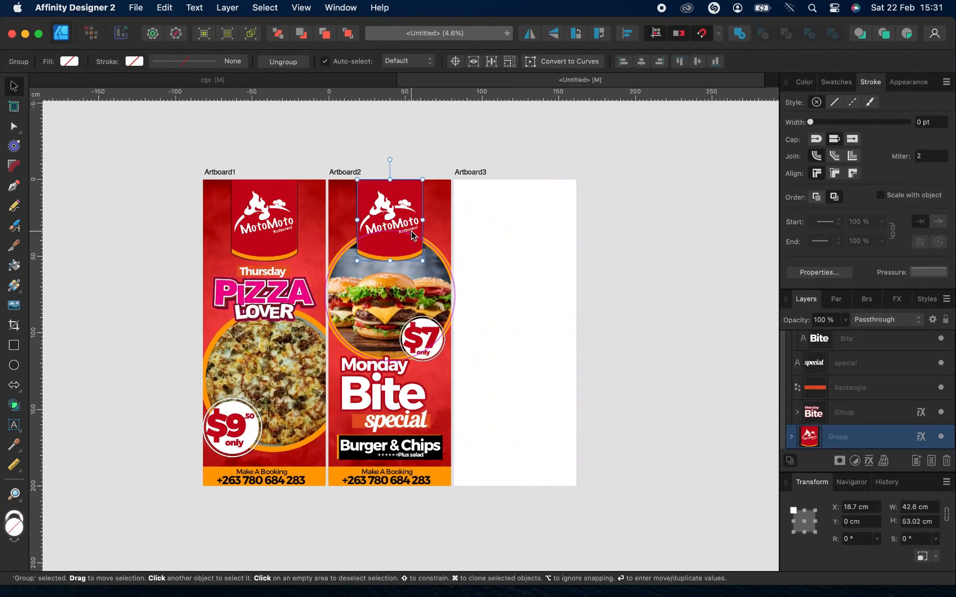
pyautogui.keyDown('shift'); pyautogui.click(441, 230); pyautogui.keyUp('shift')
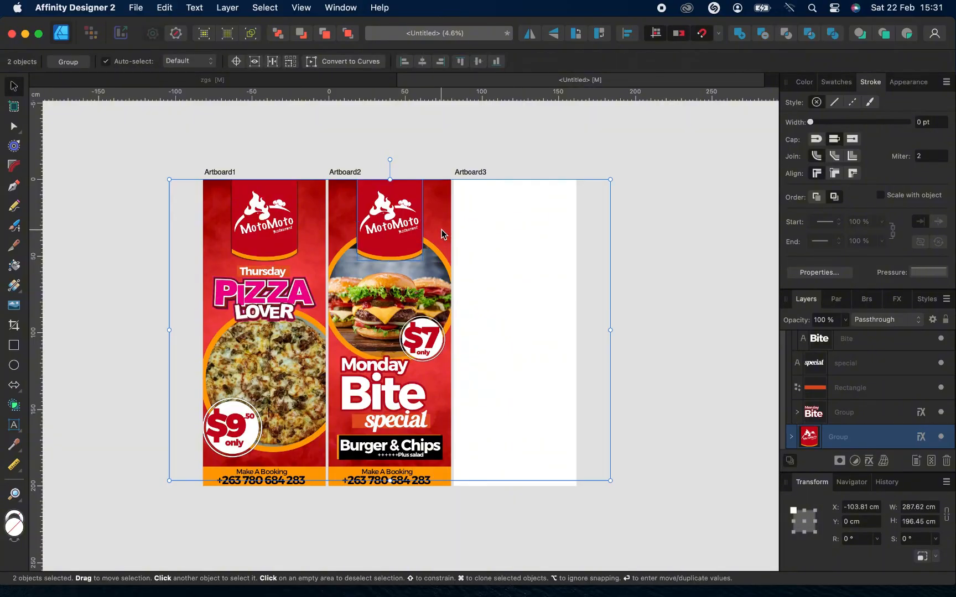
pyautogui.press('super+v')
pyautogui.press('super+z')
pyautogui.press('super+z')
pyautogui.press('super+z')
pyautogui.press('super+v')
pyautogui.press('super+d')
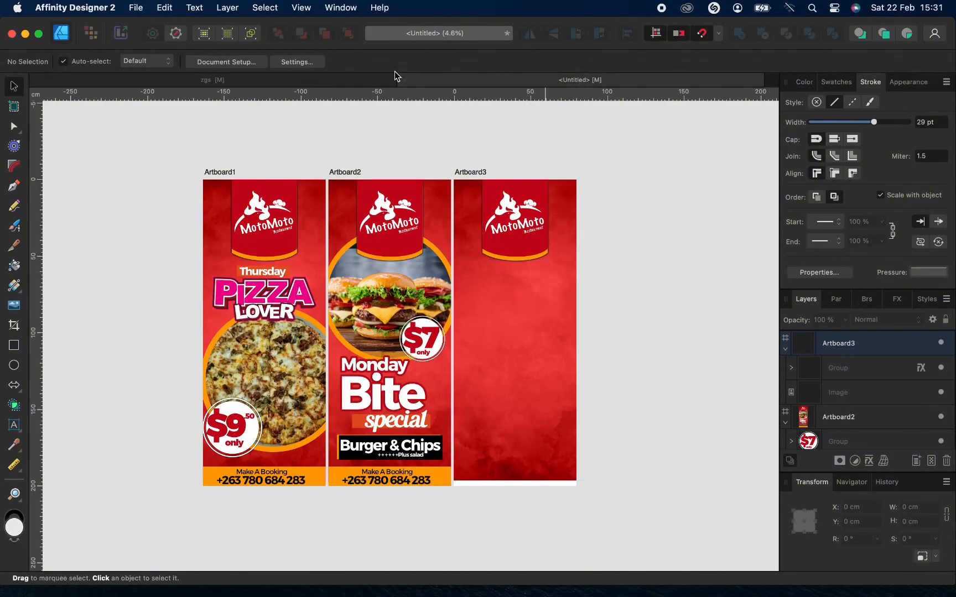
# Copy the orange "Make A Booking" bar from Artboard2 onto the bottom edge of Artboard3.
pyautogui.click(427, 483)
pyautogui.press('Delete')
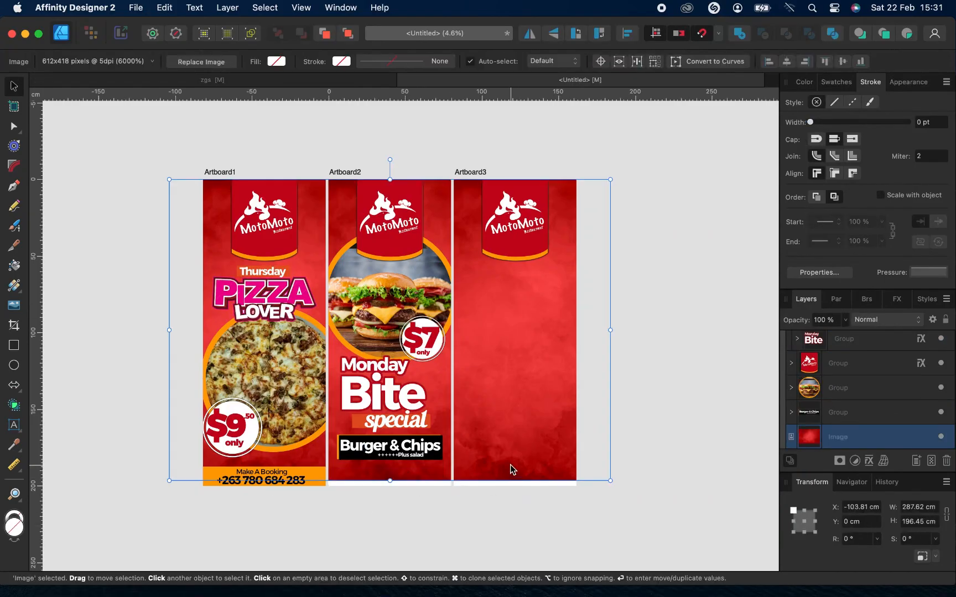
pyautogui.click(510, 465)
pyautogui.keyDown('alt'); pyautogui.click(510, 464); pyautogui.keyUp('alt')
pyautogui.press('super+z')
pyautogui.click(503, 435)
pyautogui.press('super+v')
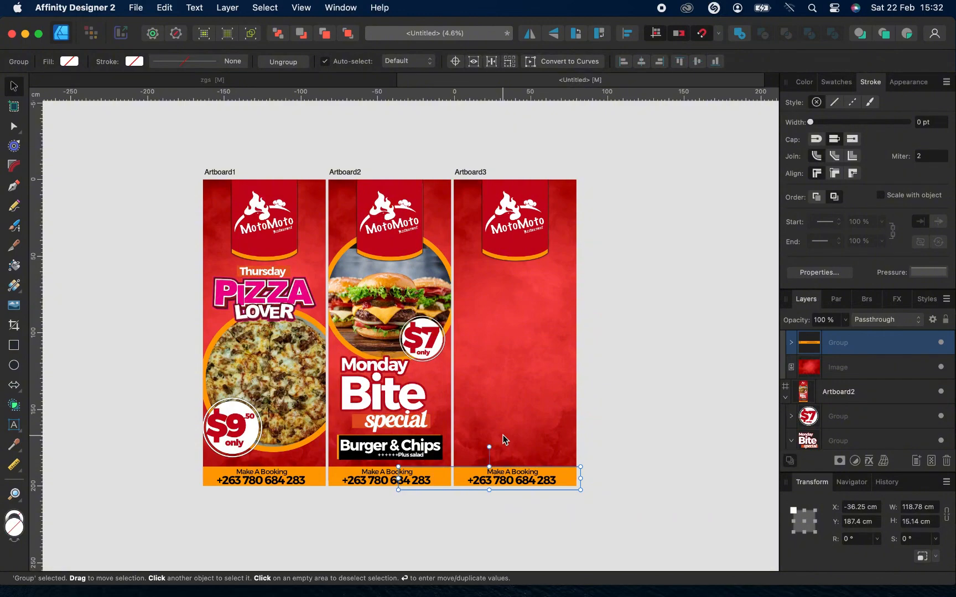
# Copy the circular chicken wings image from the zgs design into Artboard3, enlarge it to about 81.8 cm and place it beneath the logo.
pyautogui.click(329, 82)
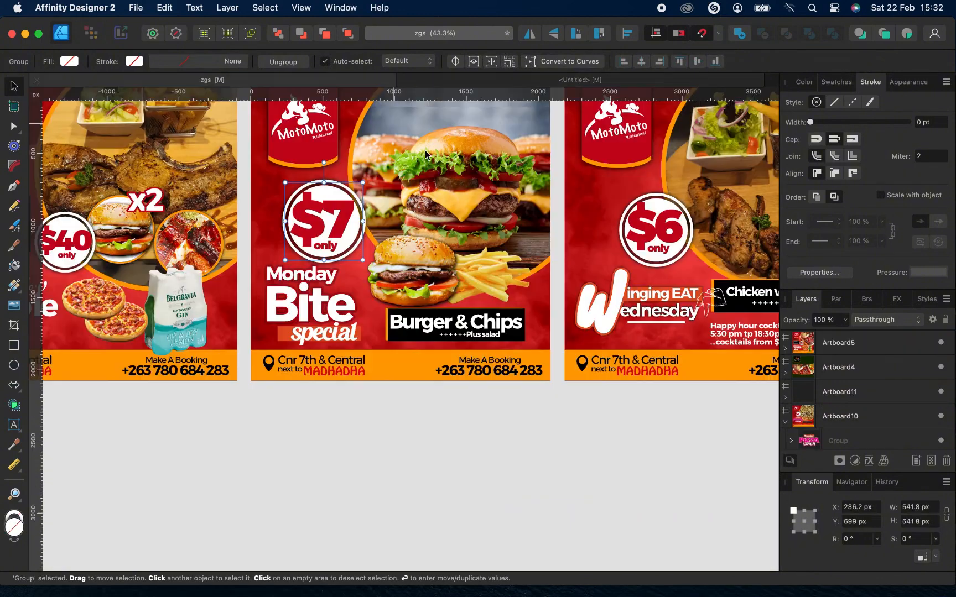
pyautogui.hscroll(10, 493, 316)
pyautogui.hscroll(3, 479, 301)
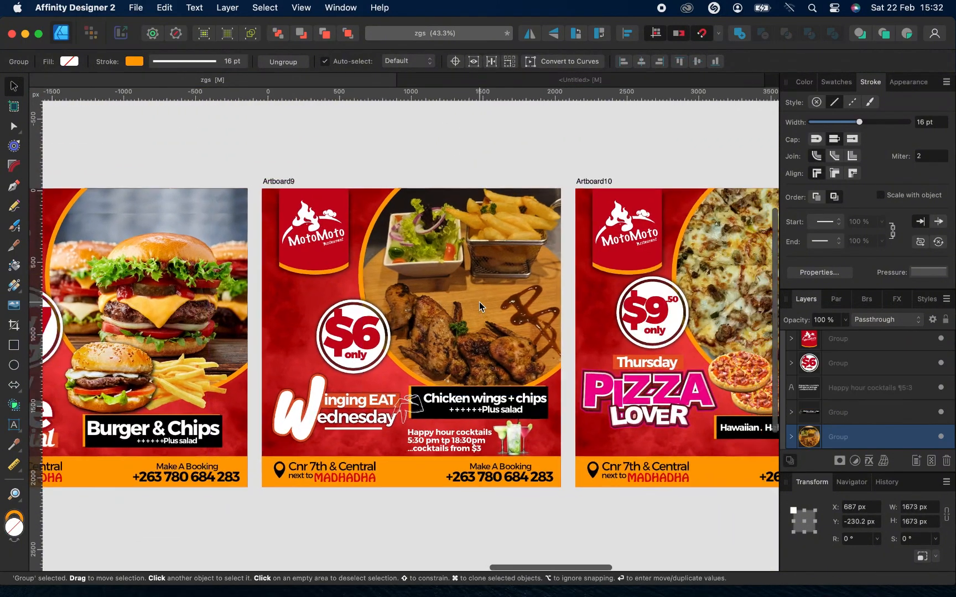
pyautogui.click(563, 82)
pyautogui.click(498, 317)
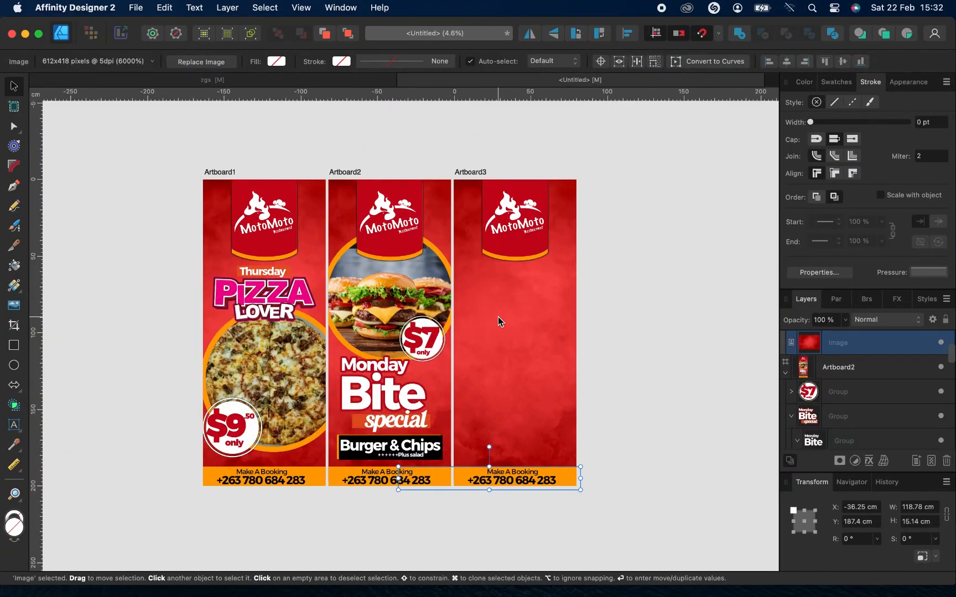
pyautogui.press('super+v')
pyautogui.moveTo(509, 223); pyautogui.dragTo(589, 302)
pyautogui.moveTo(510, 275); pyautogui.dragTo(498, 345)
# Set the wings circle's orange outline to 100 pt and fine-tune the circle's position under the logo.
pyautogui.moveTo(859, 122); pyautogui.dragTo(914, 129)
pyautogui.scroll(3, 512, 330)
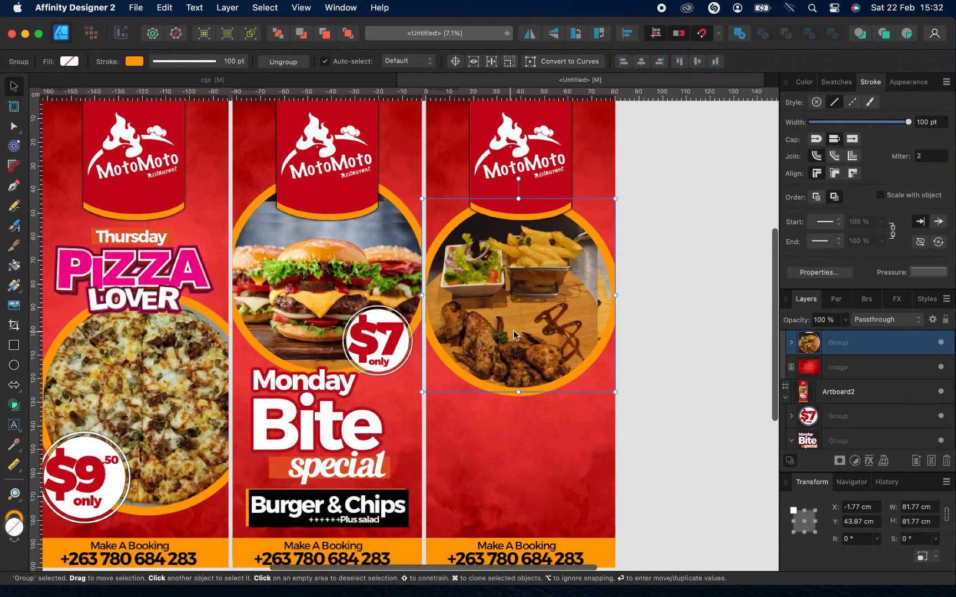
pyautogui.moveTo(516, 331); pyautogui.dragTo(516, 331)
pyautogui.click(662, 410)
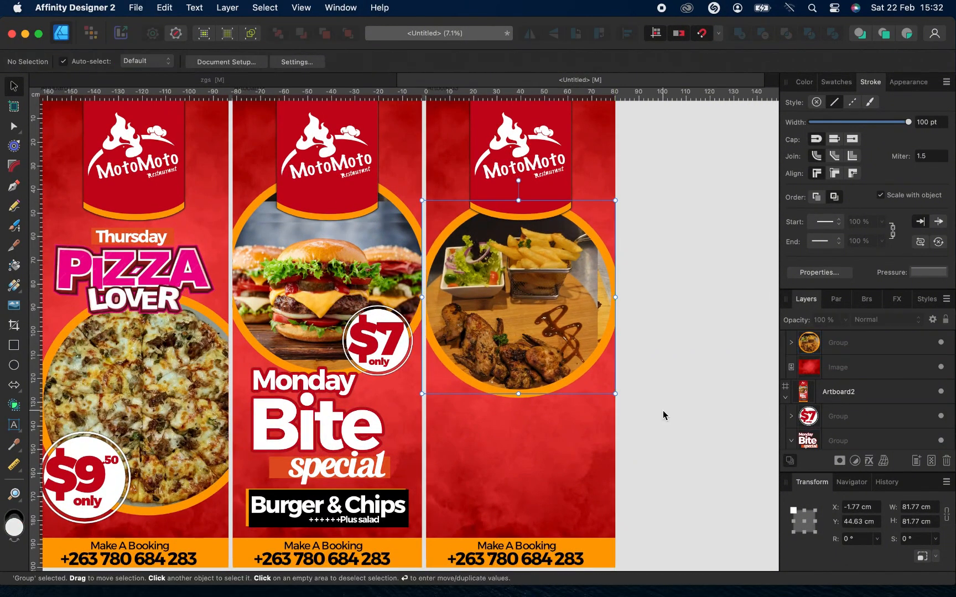
# Select and copy the "Chicken wings + chips" label group from Artboard9 of the zgs document.
pyautogui.click(375, 81)
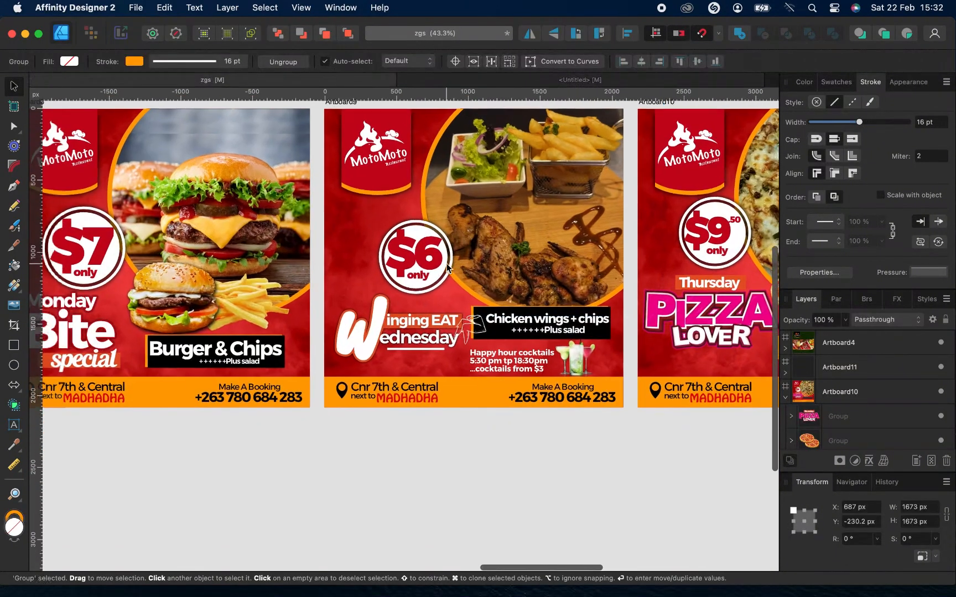
pyautogui.hscroll(3, 387, 276)
pyautogui.click(490, 324)
pyautogui.scroll(5, 445, 331)
pyautogui.doubleClick(431, 324)
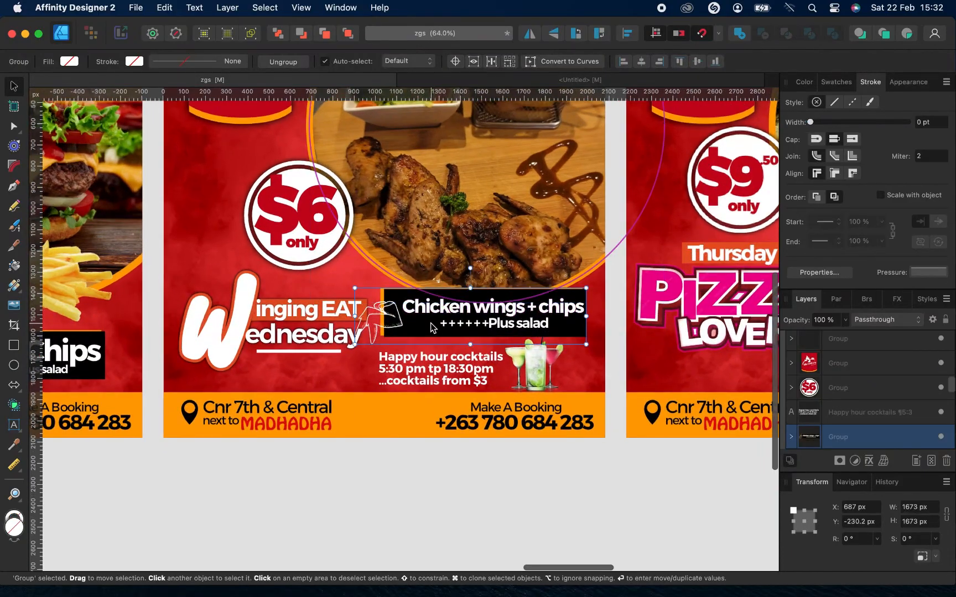
pyautogui.moveTo(528, 331)
pyautogui.mouseDown()
pyautogui.moveTo(582, 331)
pyautogui.moveTo(528, 331)
pyautogui.mouseUp()
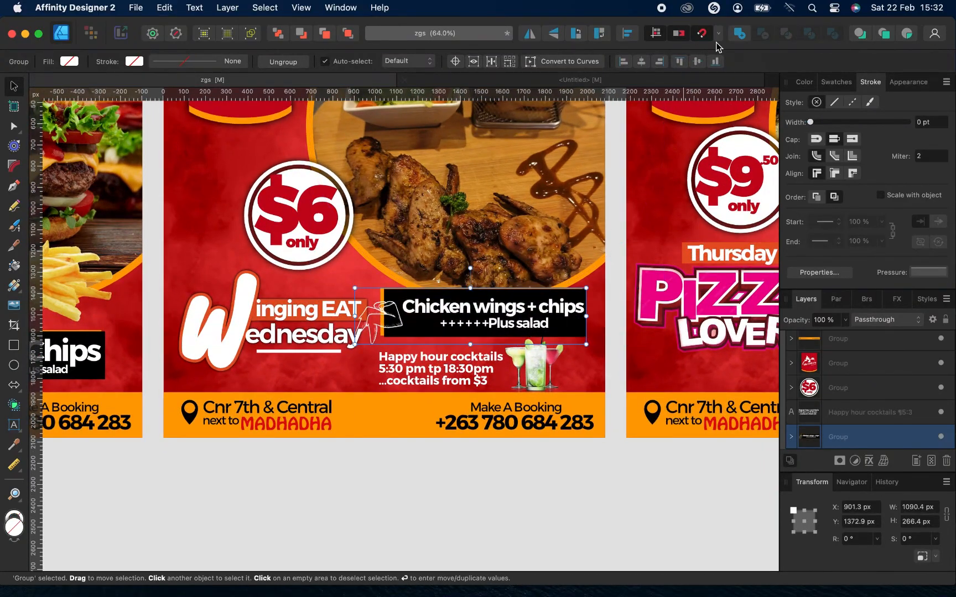
# Paste the "Chicken wings + chips" label into Artboard3, enlarge it to about 69.6 cm wide and place it above the booking bar.
pyautogui.click(596, 81)
pyautogui.hscroll(-2, 516, 485)
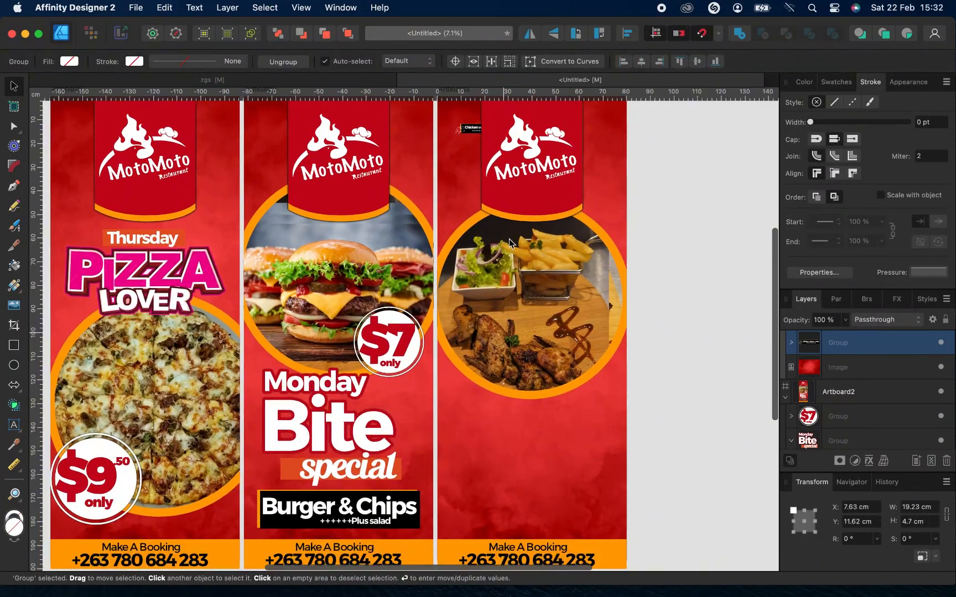
pyautogui.press('super+v')
pyautogui.moveTo(502, 135); pyautogui.dragTo(614, 282)
pyautogui.moveTo(550, 257); pyautogui.dragTo(540, 481)
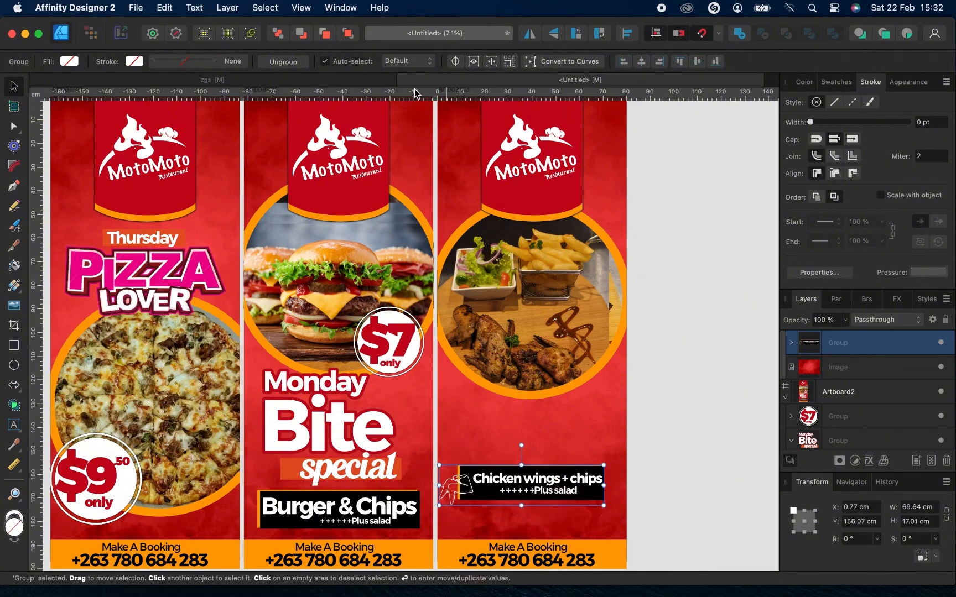
# Copy the "Winging EAT Wednesday" title group from Artboard9 of the zgs document into the banner document.
pyautogui.click(352, 81)
pyautogui.click(442, 378)
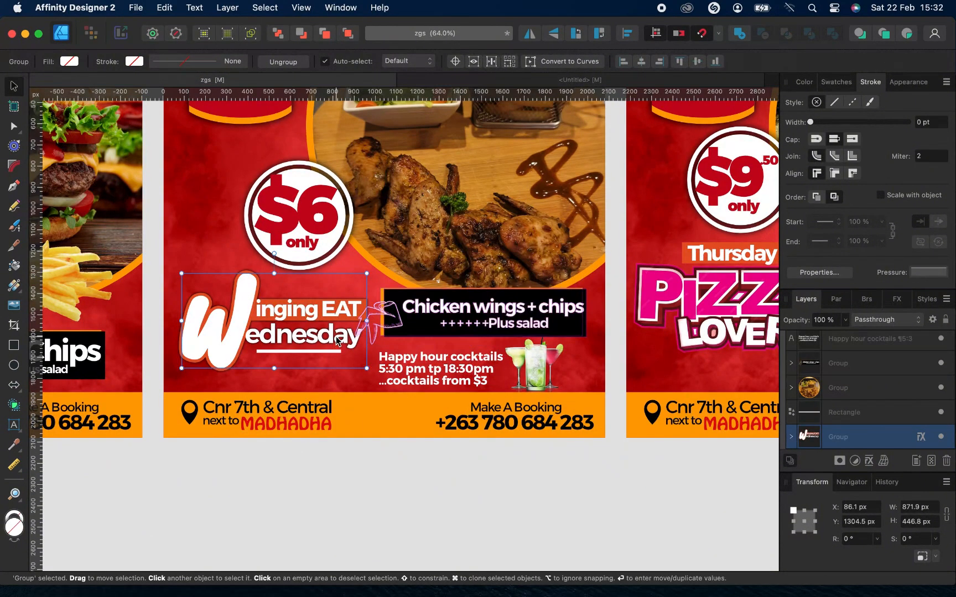
pyautogui.press('super+c')
pyautogui.click(564, 79)
pyautogui.press('super+v')
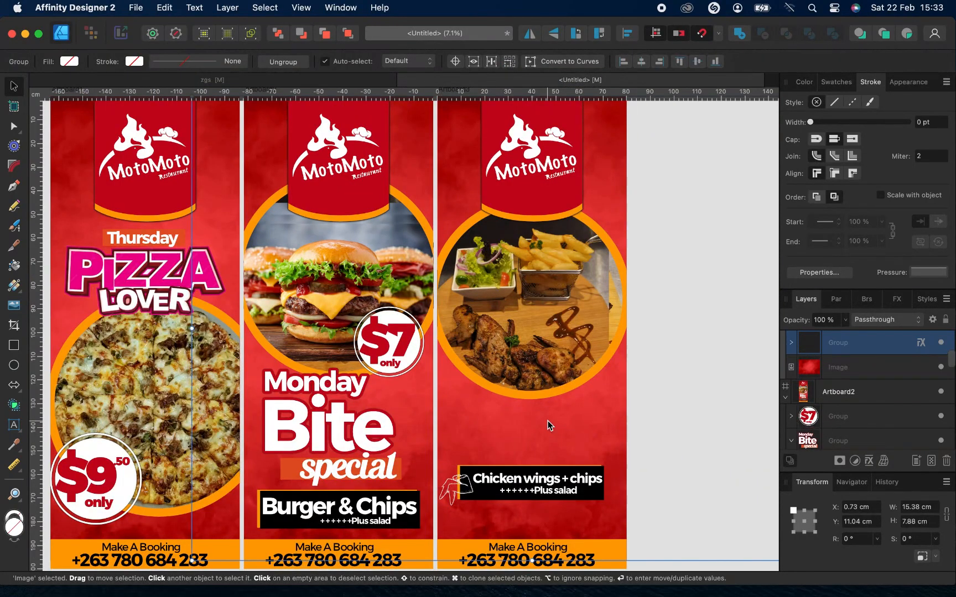
# Enlarge the "Winging EAT Wednesday" title to most of Artboard3's width and bring it to the front over the circle's lower edge.
pyautogui.moveTo(476, 143); pyautogui.dragTo(581, 197)
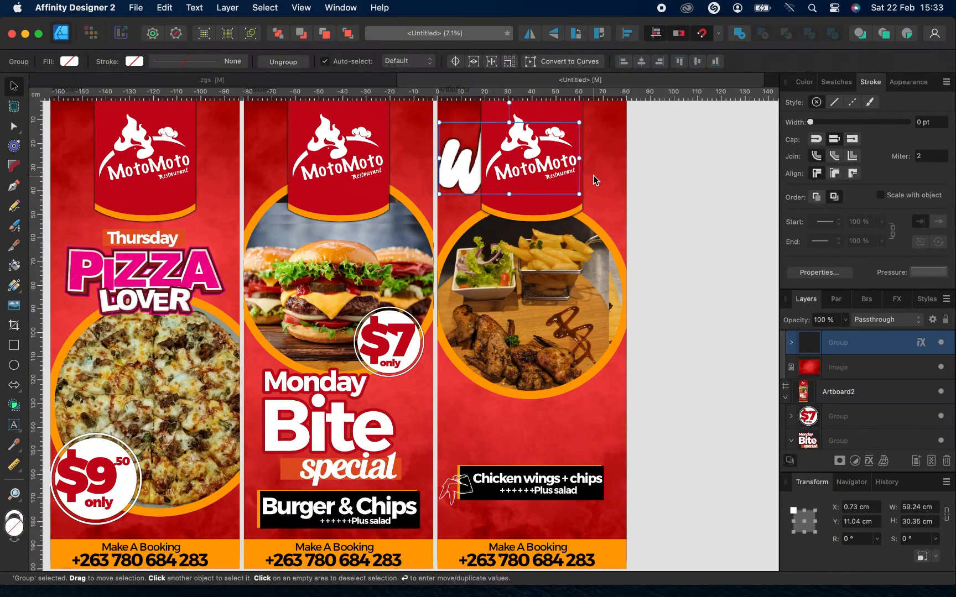
pyautogui.moveTo(541, 155); pyautogui.dragTo(558, 397)
pyautogui.press('super+shift+]')
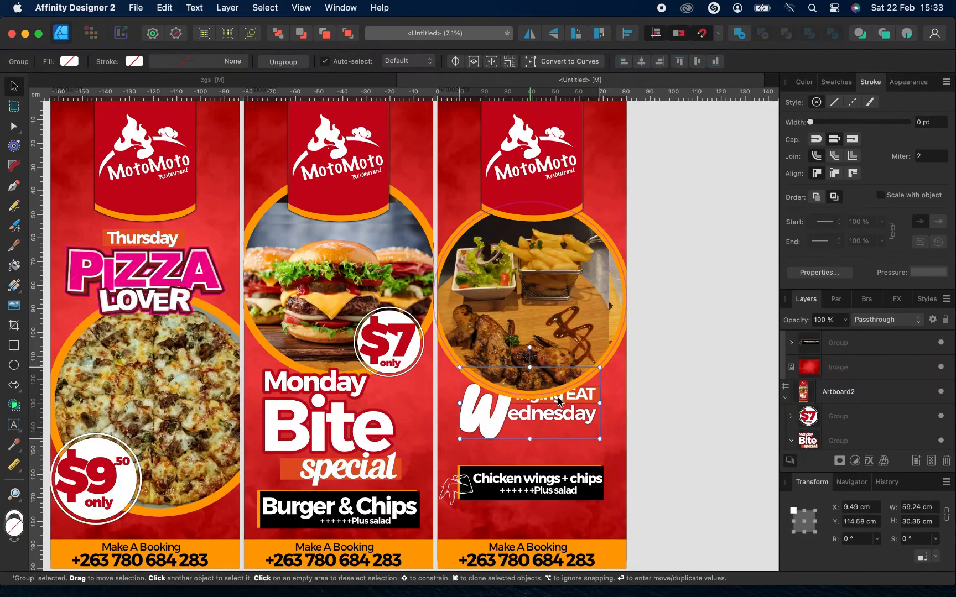
pyautogui.moveTo(460, 440); pyautogui.dragTo(451, 443)
pyautogui.moveTo(598, 445); pyautogui.dragTo(610, 449)
# Move the "Chicken wings + chips" label up and slightly right, closer to the "Winging EAT Wednesday" title.
pyautogui.scroll(-5, 567, 431)
pyautogui.click(556, 391)
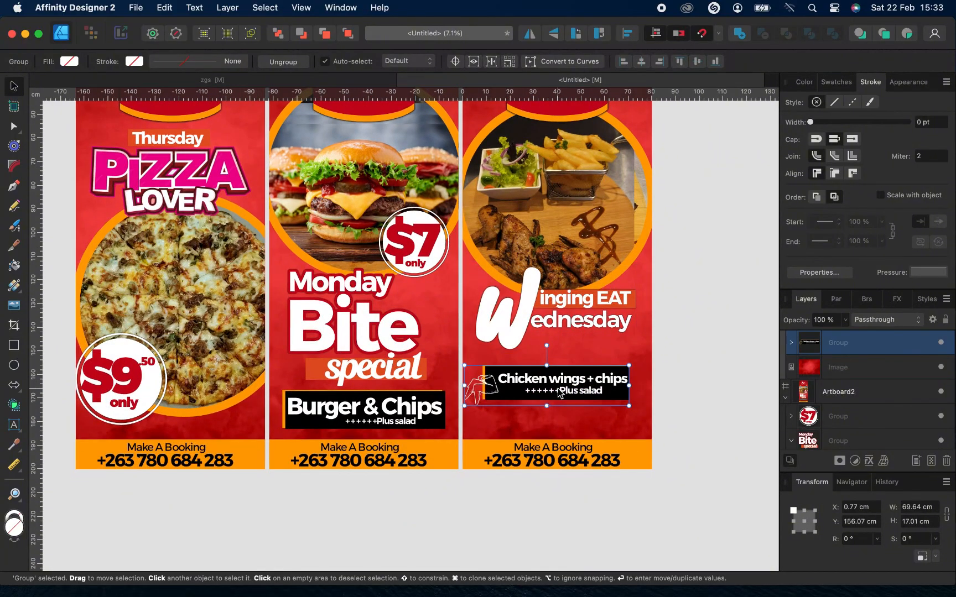
pyautogui.moveTo(556, 392); pyautogui.dragTo(563, 381)
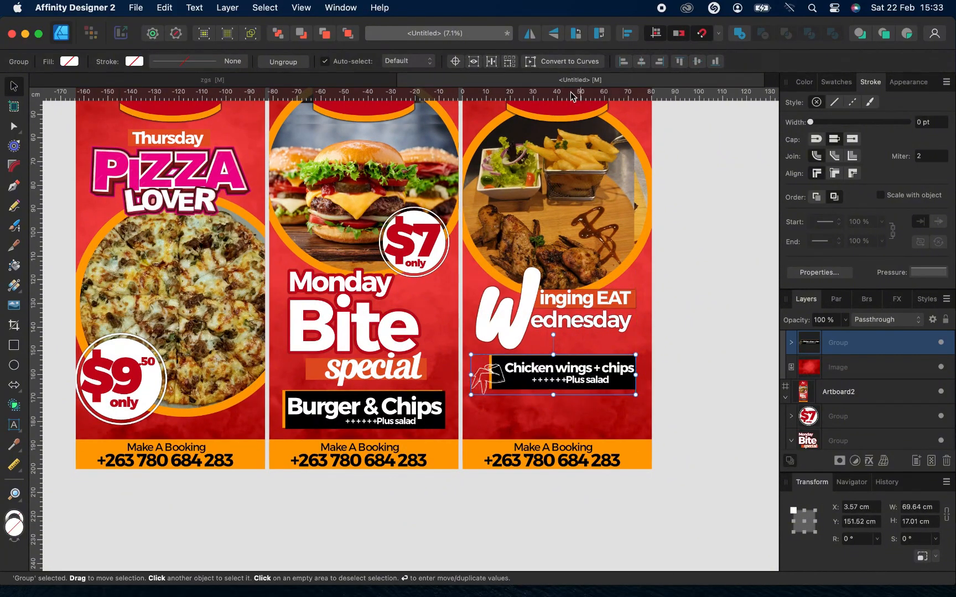
# Group the happy hour cocktails text with the drinks image in the zgs document and copy the group into Artboard3.
pyautogui.click(212, 80)
pyautogui.click(437, 369)
pyautogui.keyDown('shift'); pyautogui.click(528, 354); pyautogui.keyUp('shift')
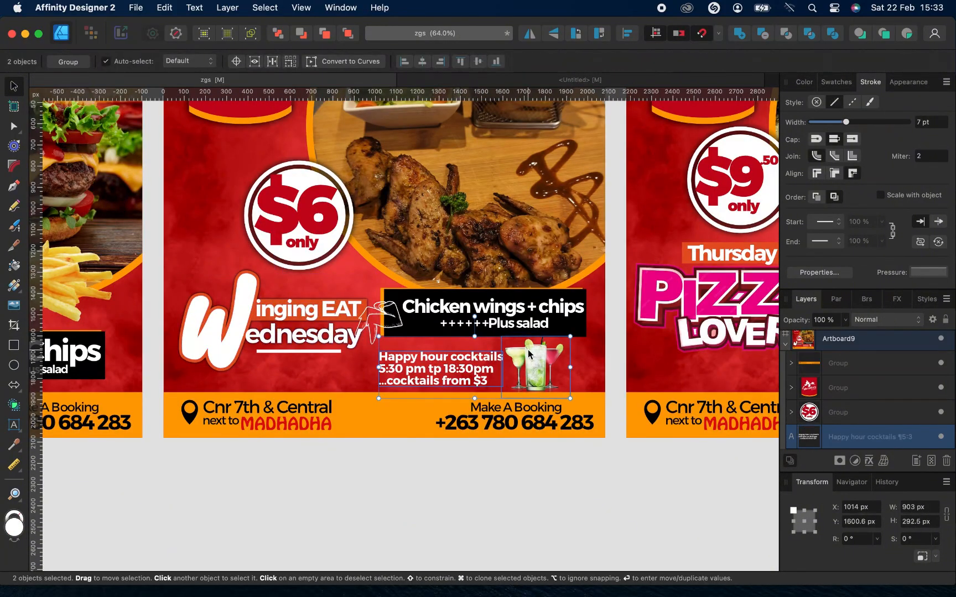
pyautogui.press('super+g')
pyautogui.click(534, 83)
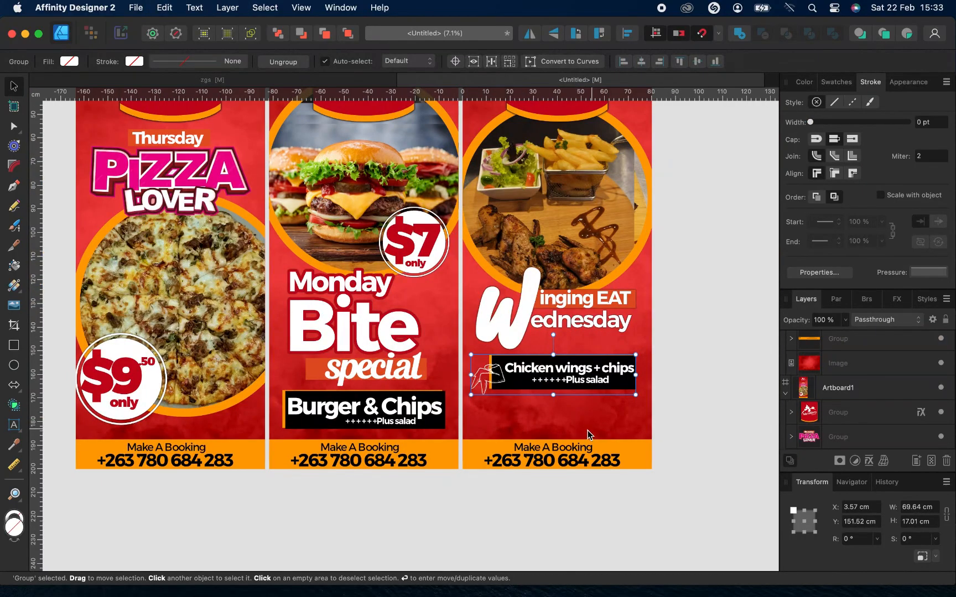
pyautogui.click(588, 430)
pyautogui.press('super+v')
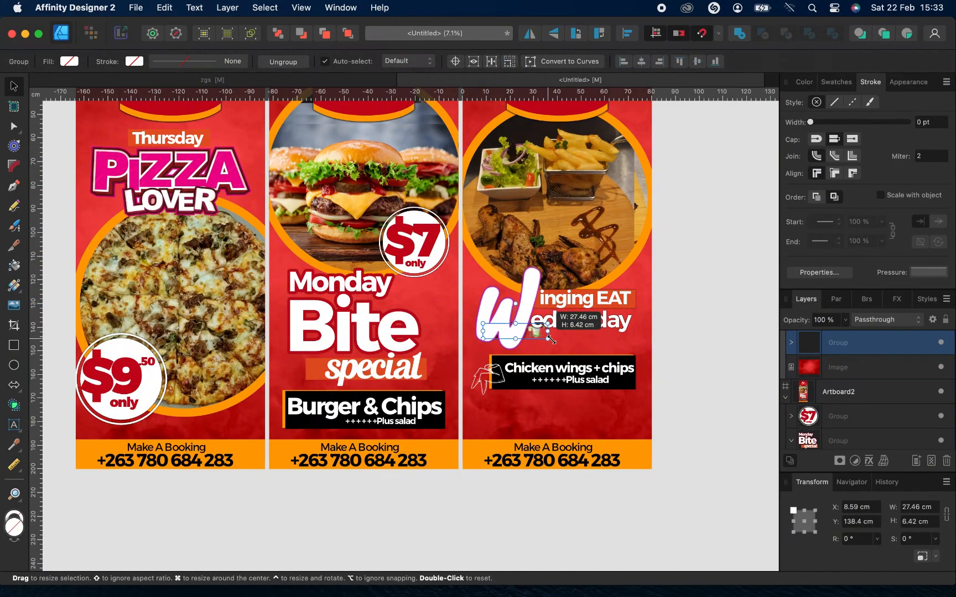
# Enlarge the cocktails group to about 51.3 cm wide, place it under the "Chicken wings + chips" label, and shift that label slightly right.
pyautogui.moveTo(519, 334); pyautogui.dragTo(474, 392)
pyautogui.moveTo(557, 418)
pyautogui.mouseDown()
pyautogui.moveTo(570, 421)
pyautogui.moveTo(561, 421)
pyautogui.mouseUp()
pyautogui.scroll(2, 561, 416)
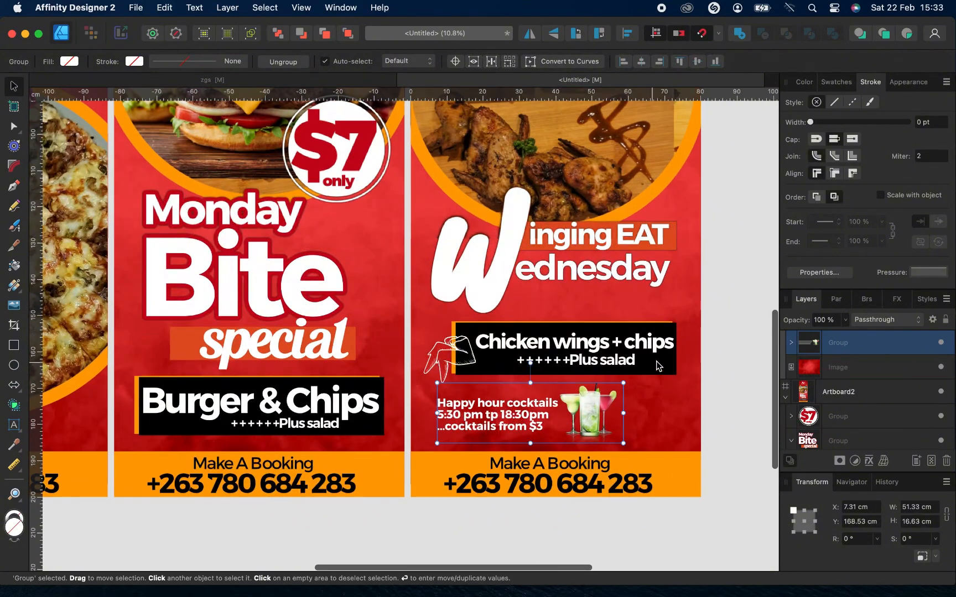
pyautogui.hscroll(5, 560, 416)
pyautogui.click(515, 344)
pyautogui.moveTo(515, 344); pyautogui.dragTo(528, 344)
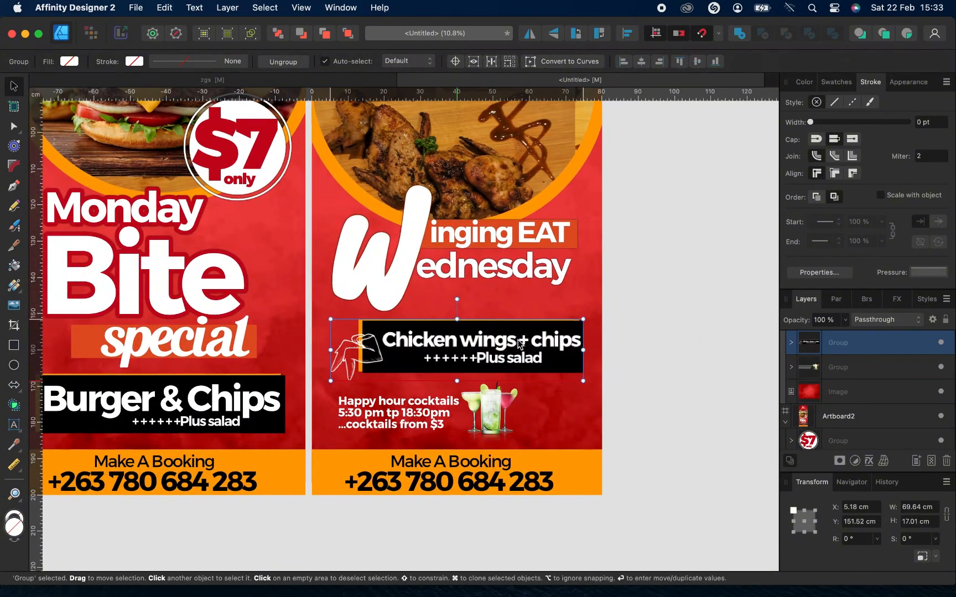
pyautogui.click(715, 379)
pyautogui.scroll(-3, 445, 381)
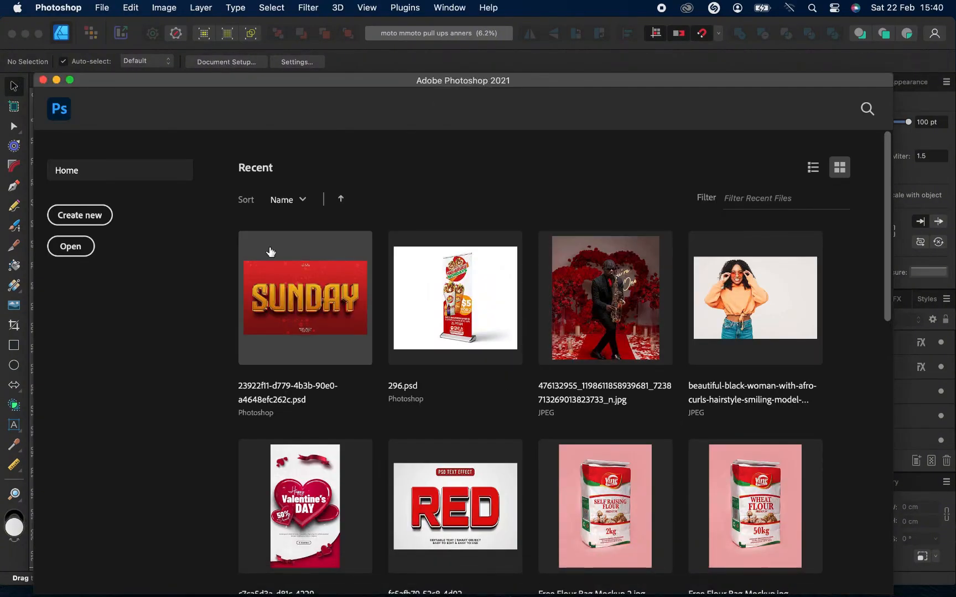
# Open the recent roll-up mockup 296.psd in Photoshop and open its "Place your design here" smart object for editing.
pyautogui.click(436, 293)
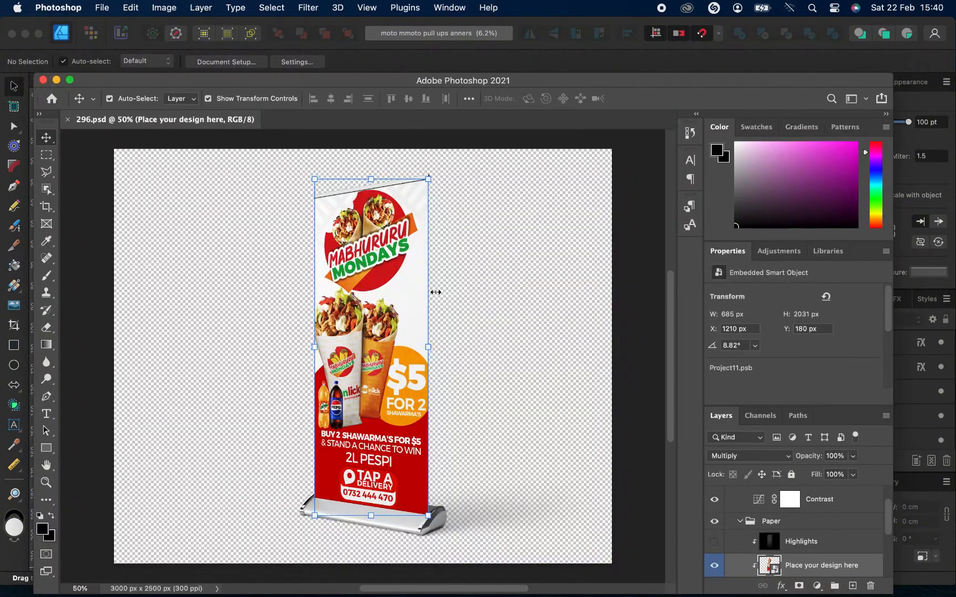
pyautogui.doubleClick(770, 565)
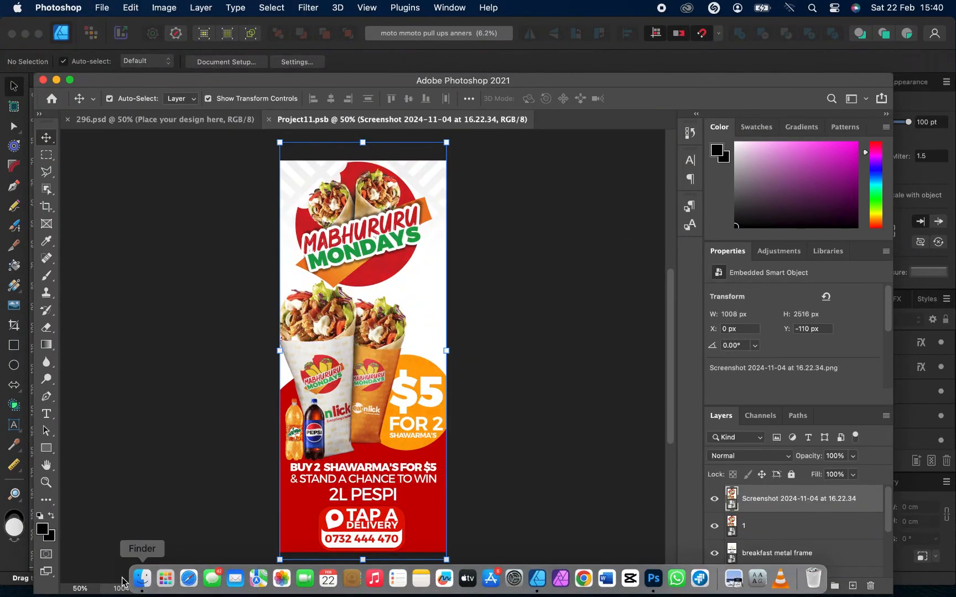
# Preview 1.jpg on the Desktop in Finder and place it into the open Project11.psb document.
pyautogui.click(140, 579)
pyautogui.click(178, 477)
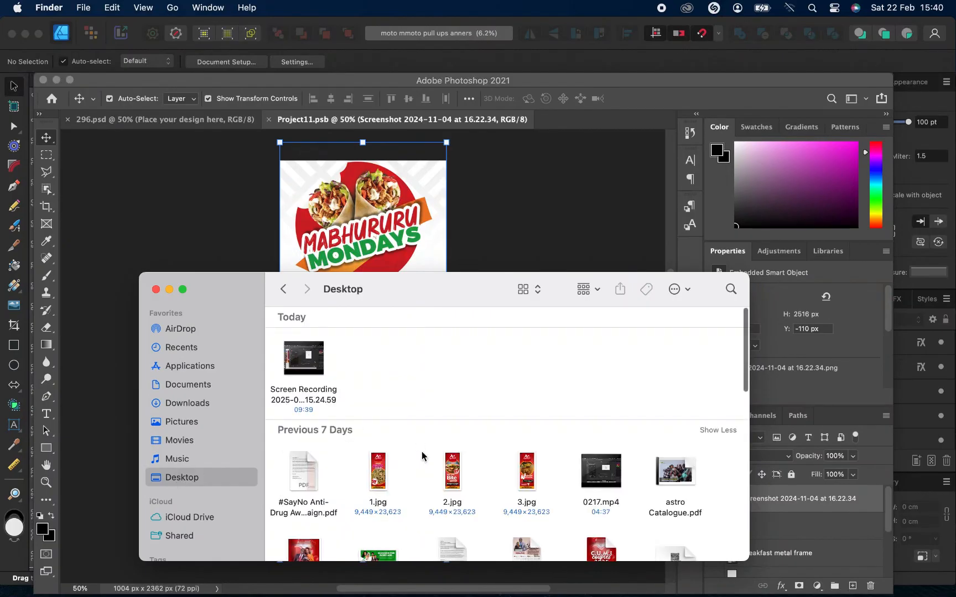
pyautogui.click(384, 483)
pyautogui.press('space')
pyautogui.press('space')
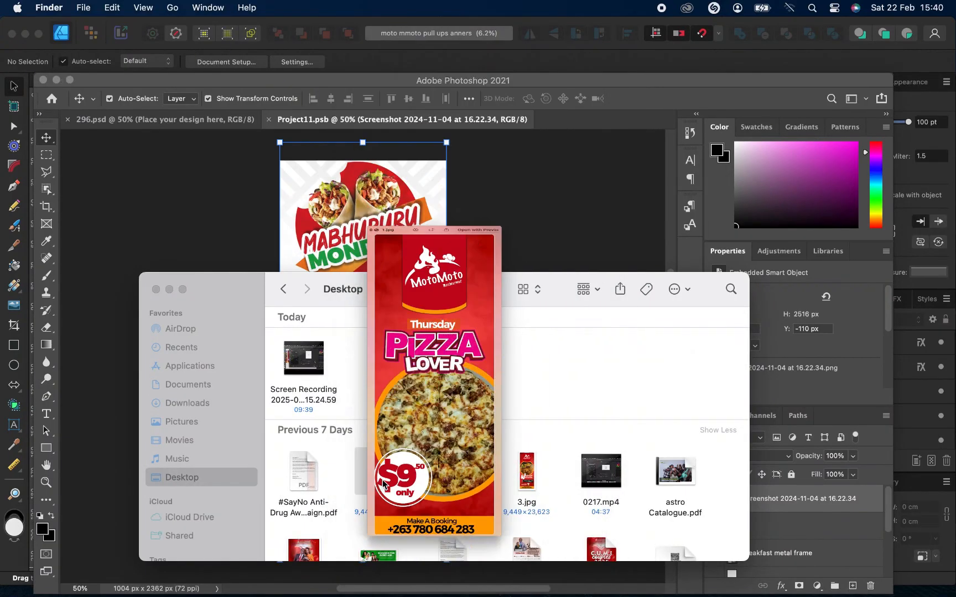
pyautogui.click(368, 243)
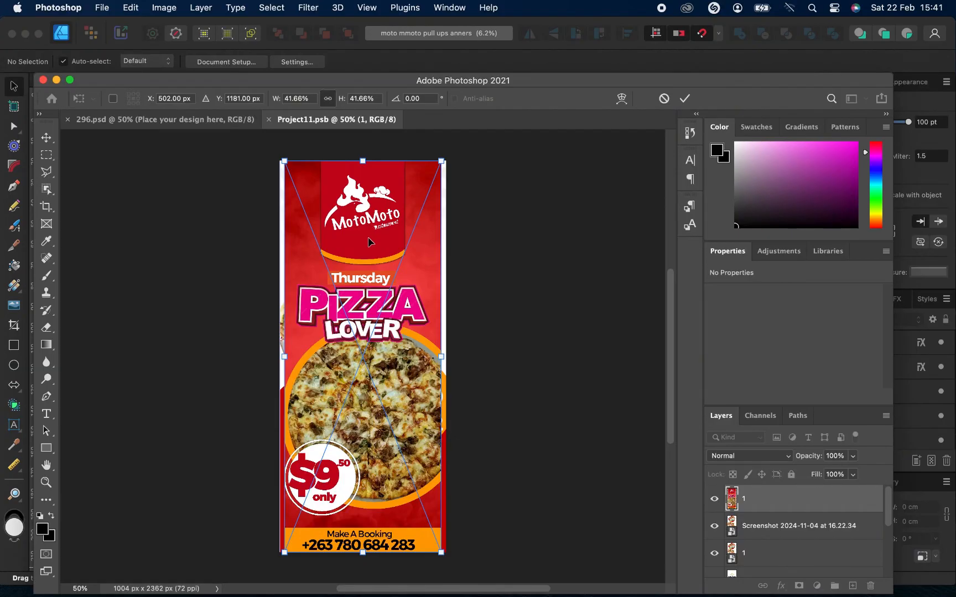
# Scale the placed pizza banner to about 43% and adjust its position to cover most of the canvas.
pyautogui.moveTo(285, 161); pyautogui.dragTo(278, 145)
pyautogui.press('Right')
pyautogui.press('Right')
pyautogui.press('Right')
pyautogui.press('Right')
pyautogui.press('Right')
pyautogui.press('Right')
pyautogui.press('Right')
pyautogui.press('Right')
pyautogui.press('Right')
pyautogui.press('Right')
pyautogui.press('Right')
pyautogui.press('Right')
pyautogui.press('Right')
pyautogui.press('Right')
pyautogui.press('Down')
pyautogui.press('Down')
pyautogui.press('Down')
pyautogui.press('Down')
pyautogui.press('Down')
pyautogui.press('Down')
pyautogui.press('Down')
pyautogui.press('Down')
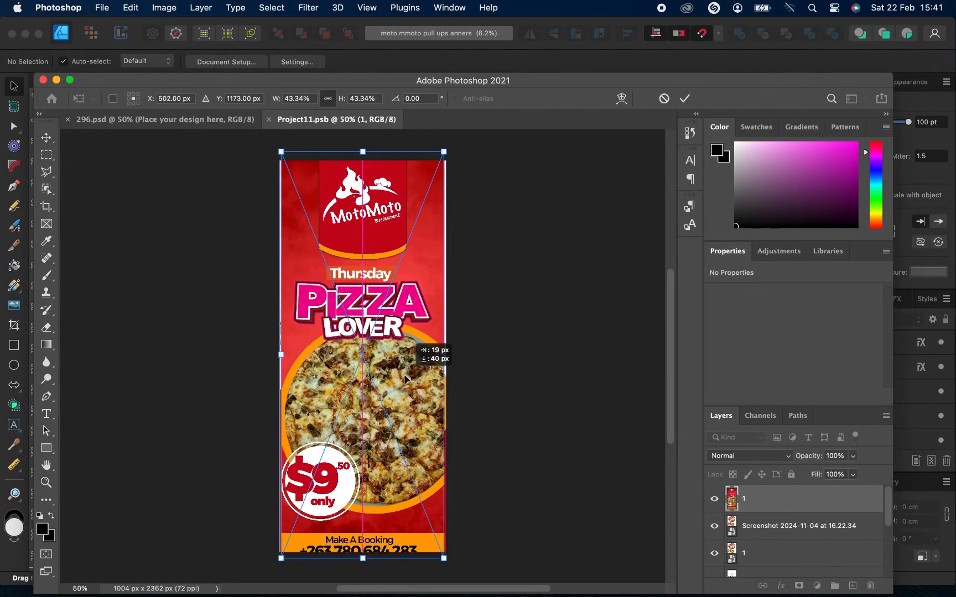
pyautogui.press('Up')
pyautogui.press('Up')
pyautogui.press('Up')
pyautogui.press('Up')
pyautogui.press('Up')
pyautogui.press('Up')
pyautogui.press('Up')
pyautogui.press('Up')
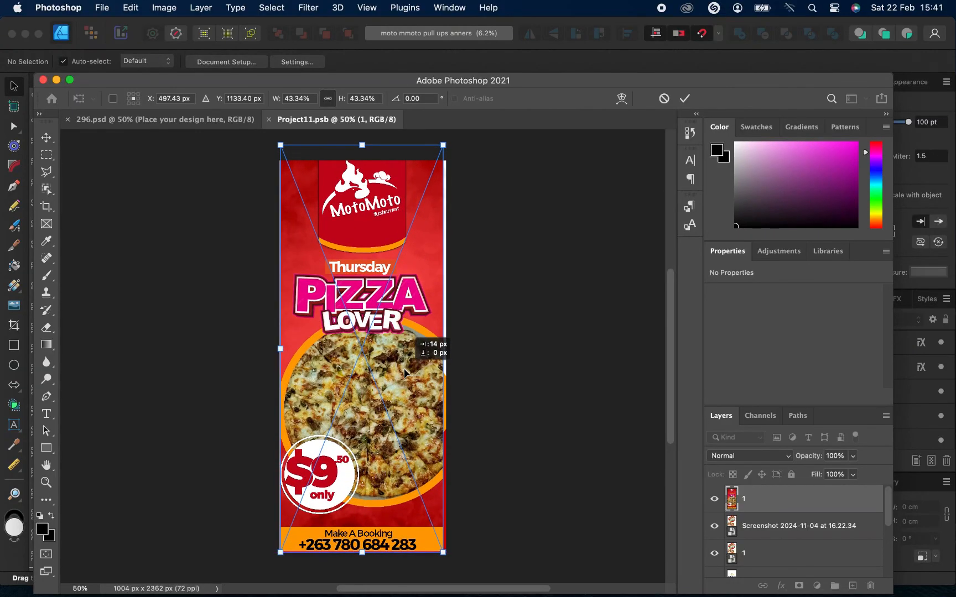
pyautogui.moveTo(404, 369); pyautogui.dragTo(405, 372)
pyautogui.moveTo(281, 147); pyautogui.dragTo(282, 152)
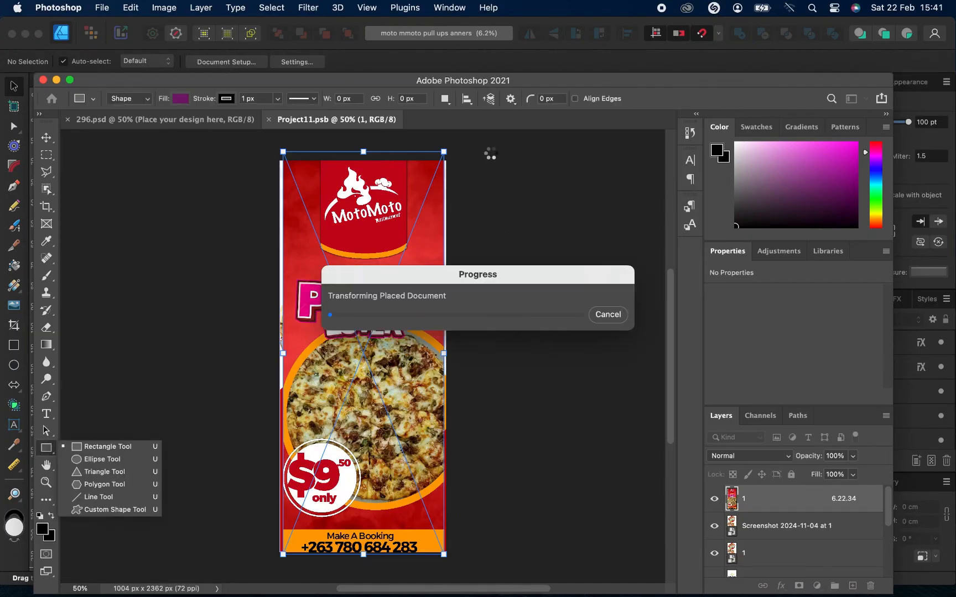
# Draw a rectangle of about 1516 × 2545 px over the whole canvas and move it behind the pizza banner layer.
pyautogui.moveTo(487, 152); pyautogui.dragTo(235, 553)
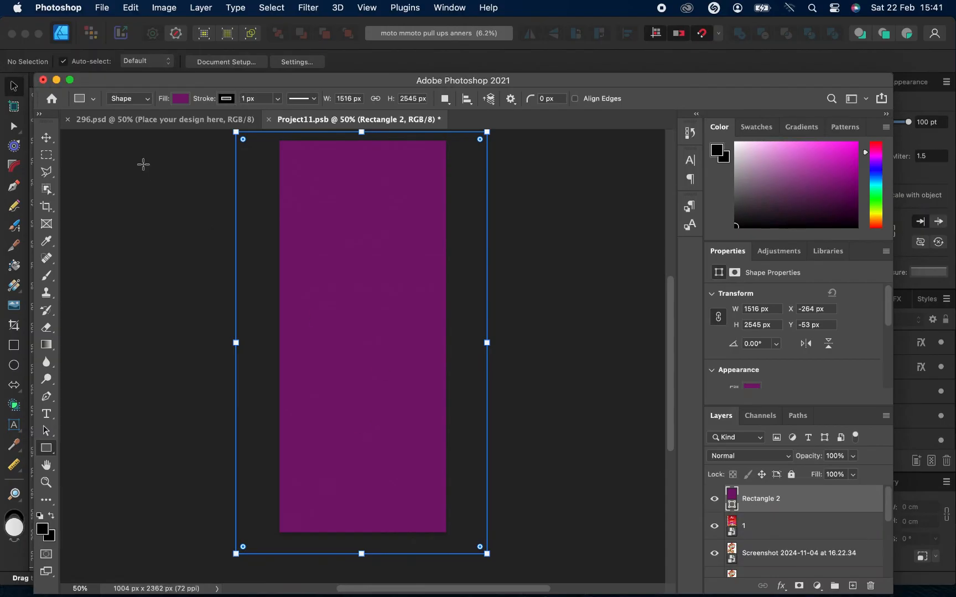
pyautogui.click(47, 138)
pyautogui.press('super+bracketleft')
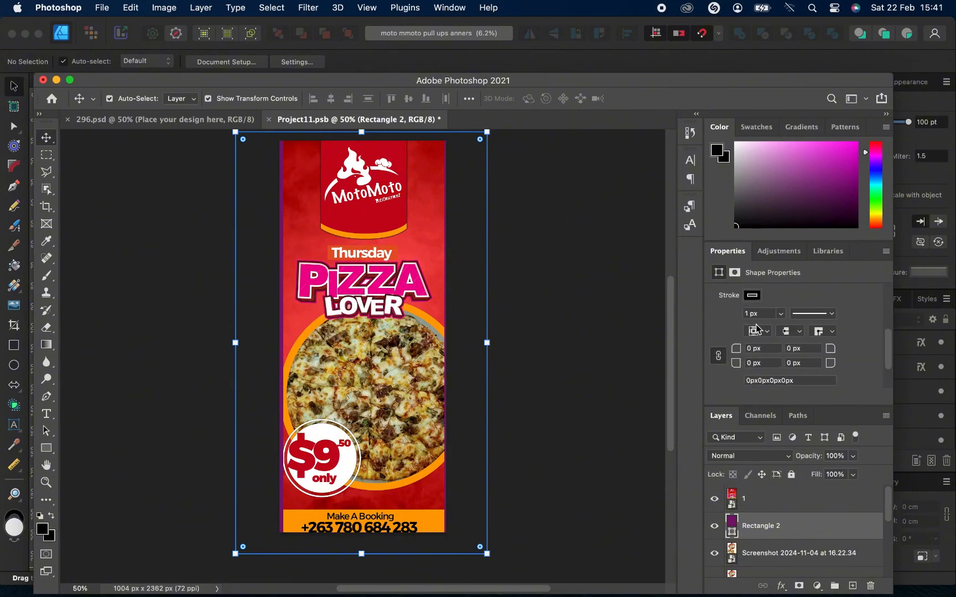
# Change the backing rectangle's fill to the recently used dark red and save the smart object.
pyautogui.scroll(-2, 758, 329)
pyautogui.click(752, 359)
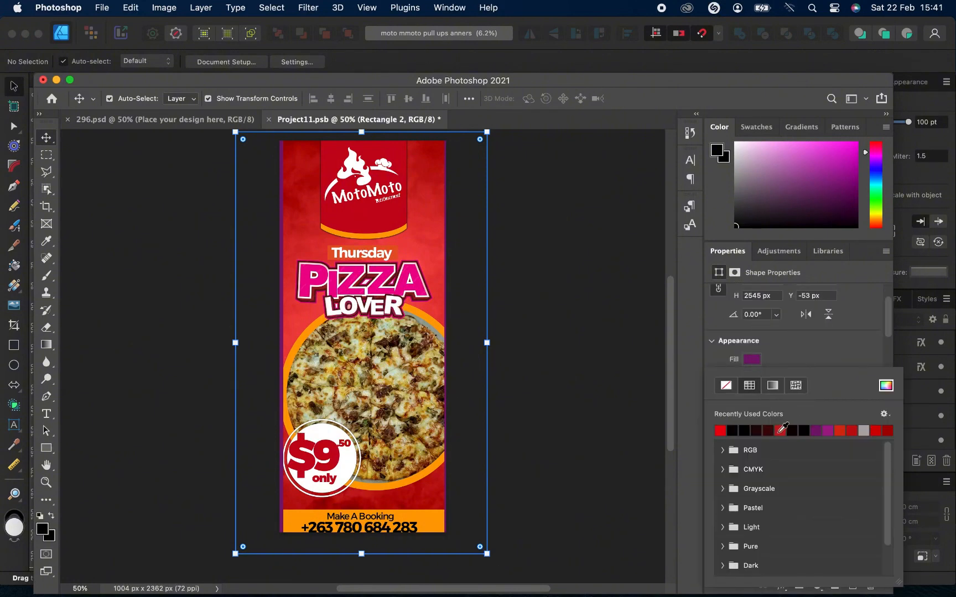
pyautogui.click(781, 430)
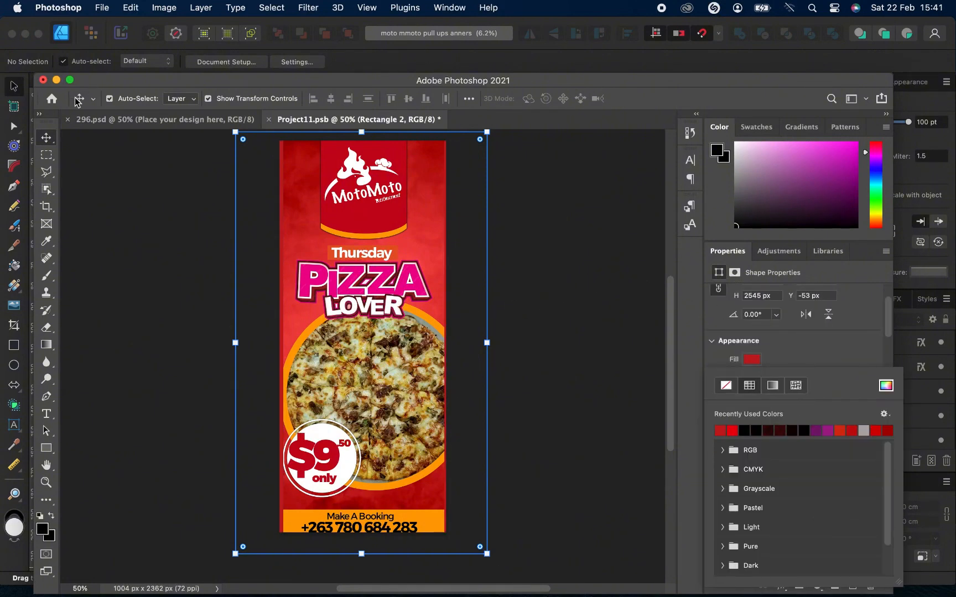
pyautogui.click(48, 141)
pyautogui.press('super+s')
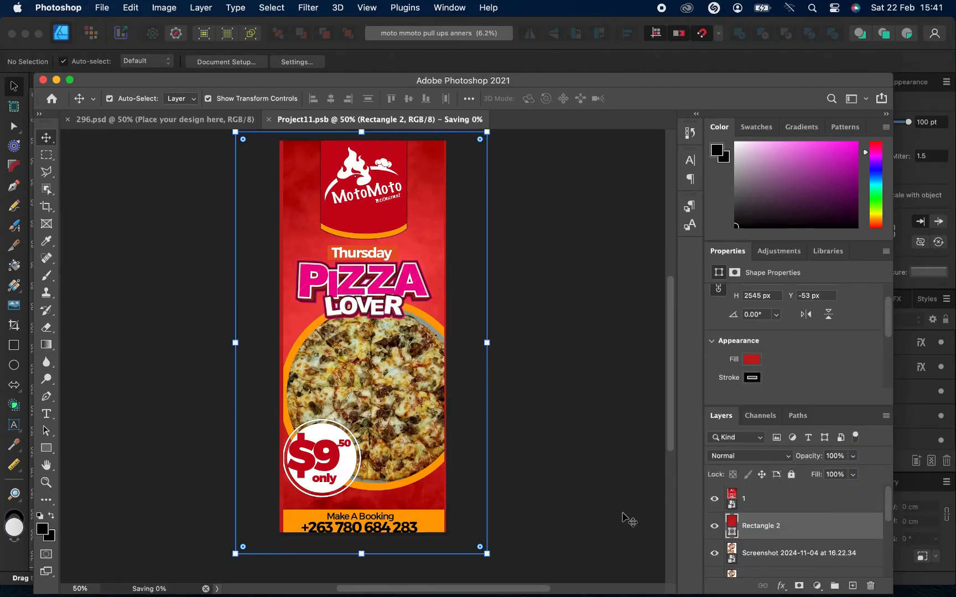
# Return to the 296.psd roll-up mockup and deselect its design layer.
pyautogui.click(198, 120)
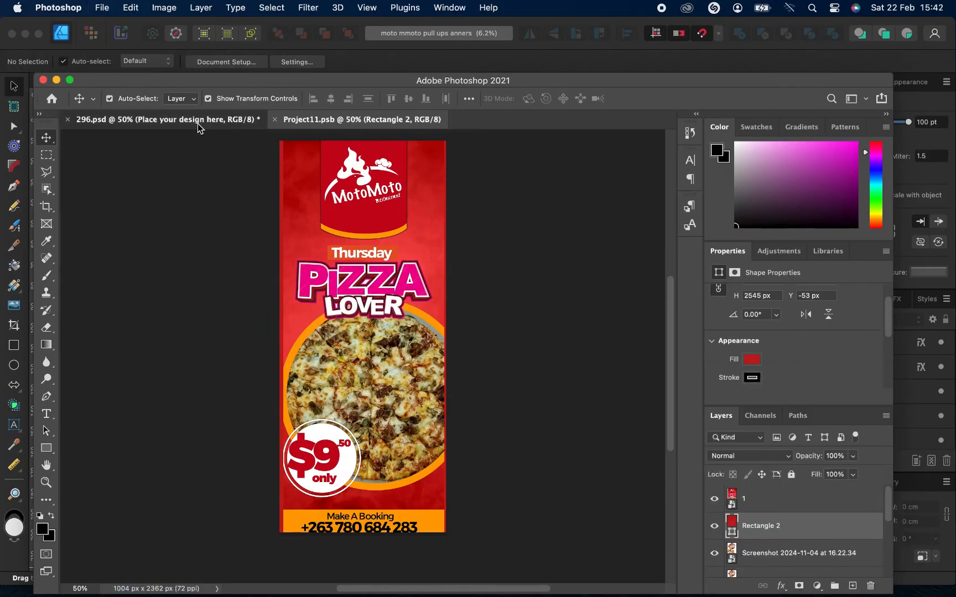
pyautogui.click(634, 438)
pyautogui.hscroll(-2, 466, 453)
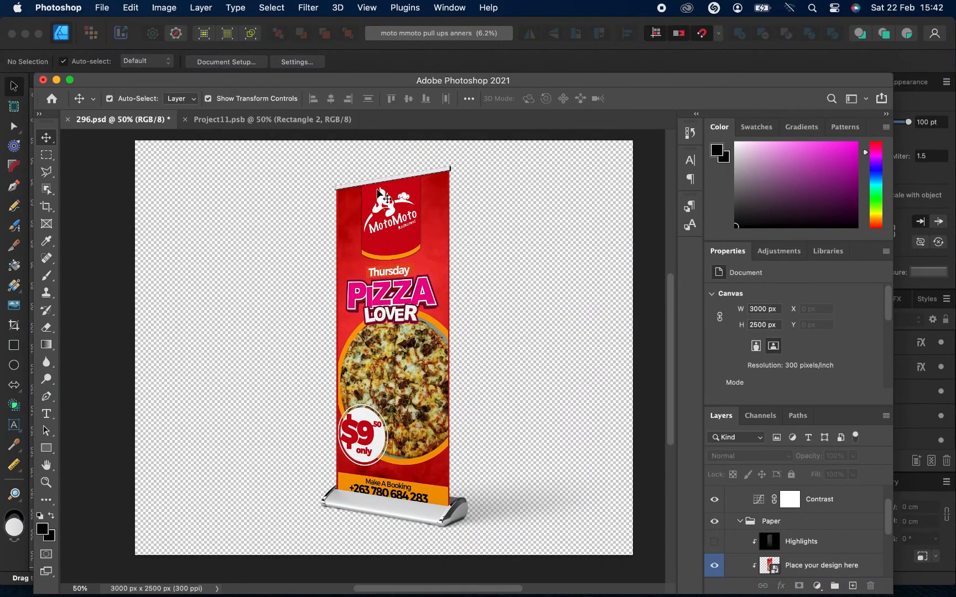
# Quick-export the pizza mockup as a PNG named 1 to the Desktop.
pyautogui.click(132, 8)
pyautogui.moveTo(102, 8)
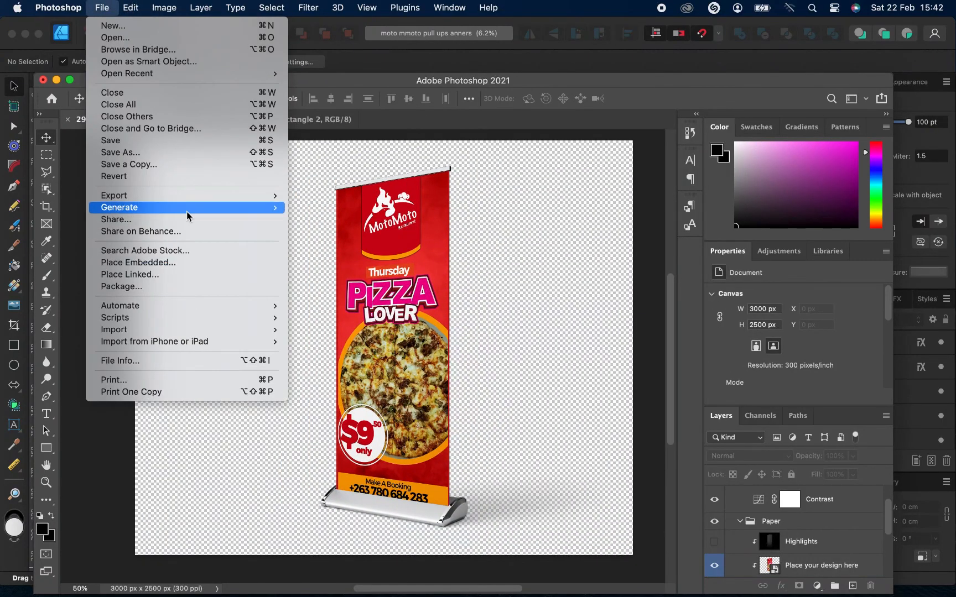
pyautogui.moveTo(213, 195)
pyautogui.click(396, 197)
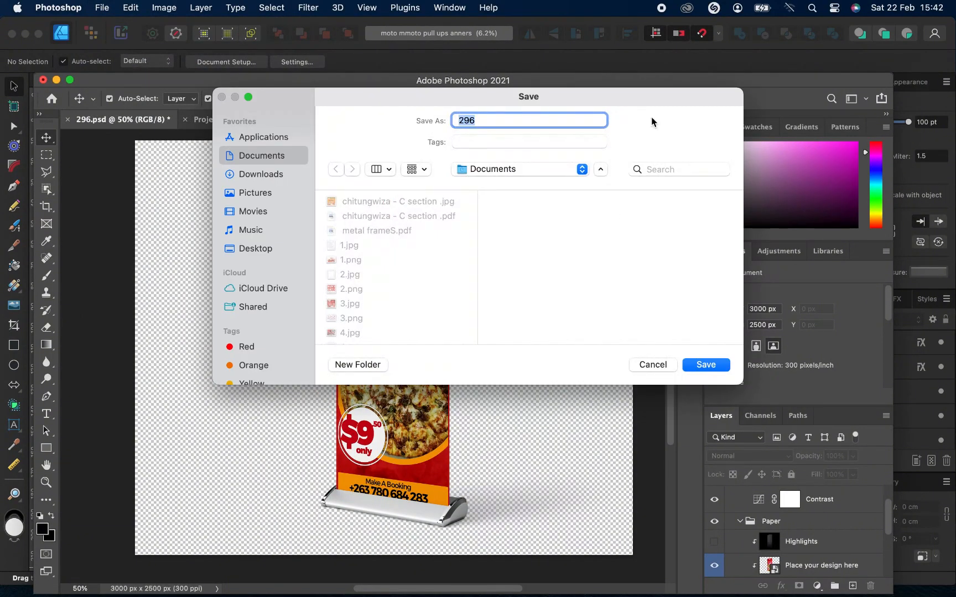
pyautogui.press('BackSpace')
pyautogui.write('1')
pyautogui.press('Return')
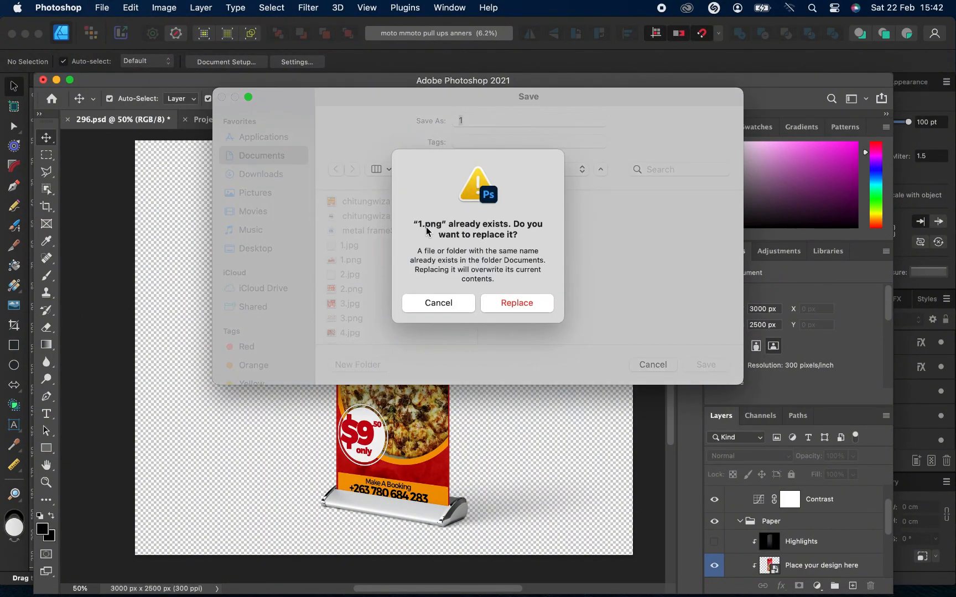
pyautogui.click(442, 304)
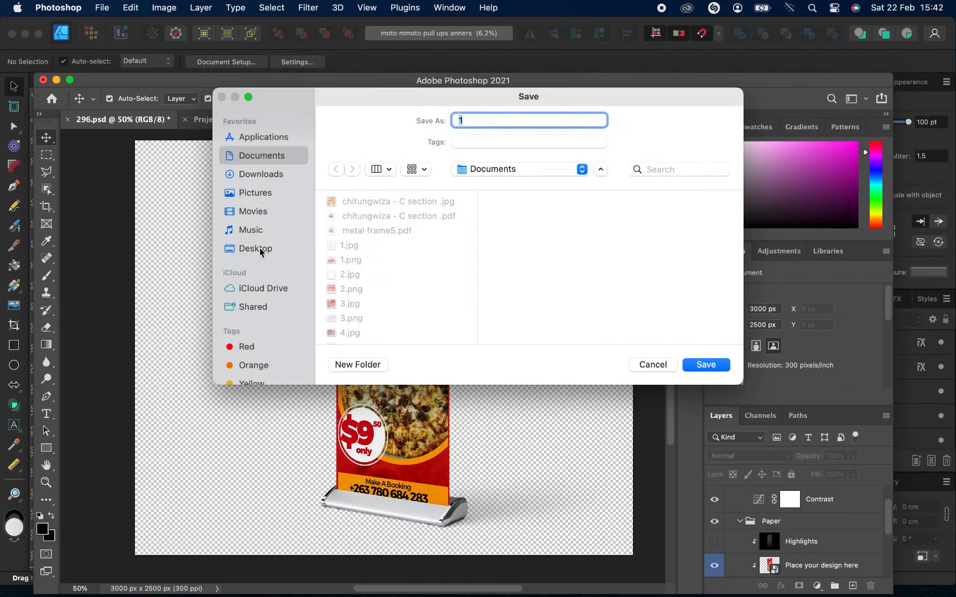
pyautogui.click(260, 250)
pyautogui.press('Return')
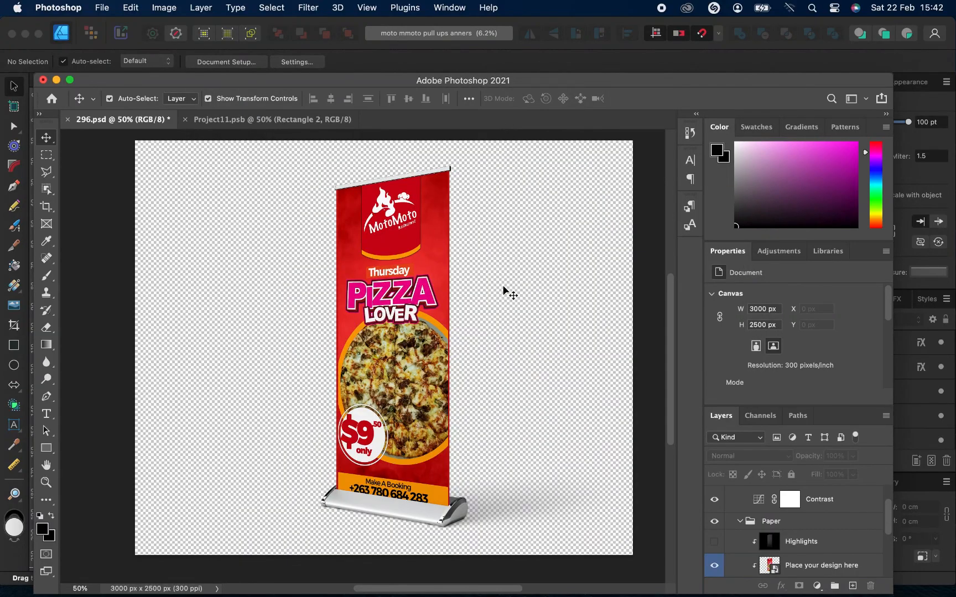
# Open the "Place your design here" smart object and delete the pizza banner layer, keeping the red rectangle.
pyautogui.scroll(-3, 804, 549)
pyautogui.scroll(2, 798, 545)
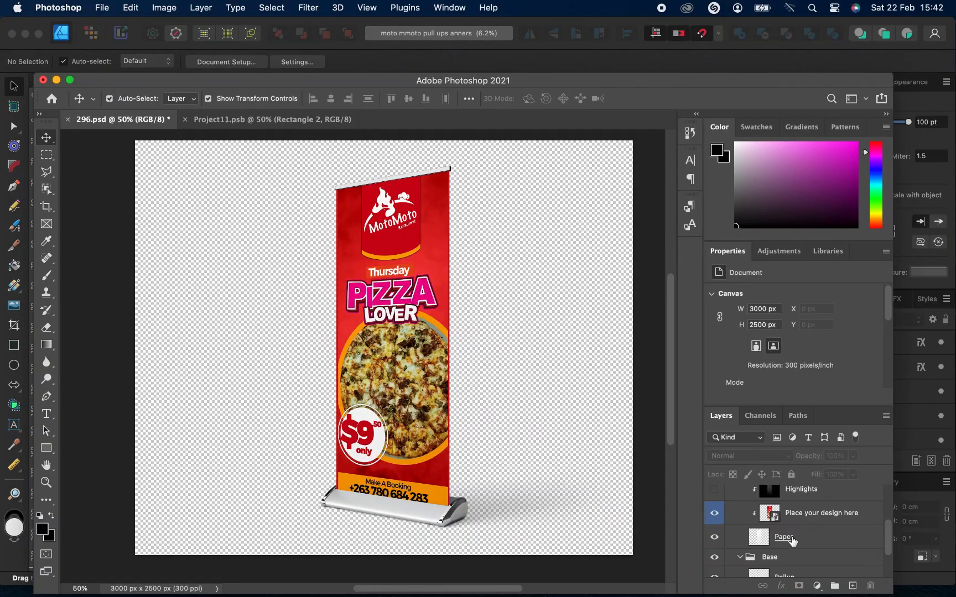
pyautogui.doubleClick(768, 515)
pyautogui.press('BackSpace')
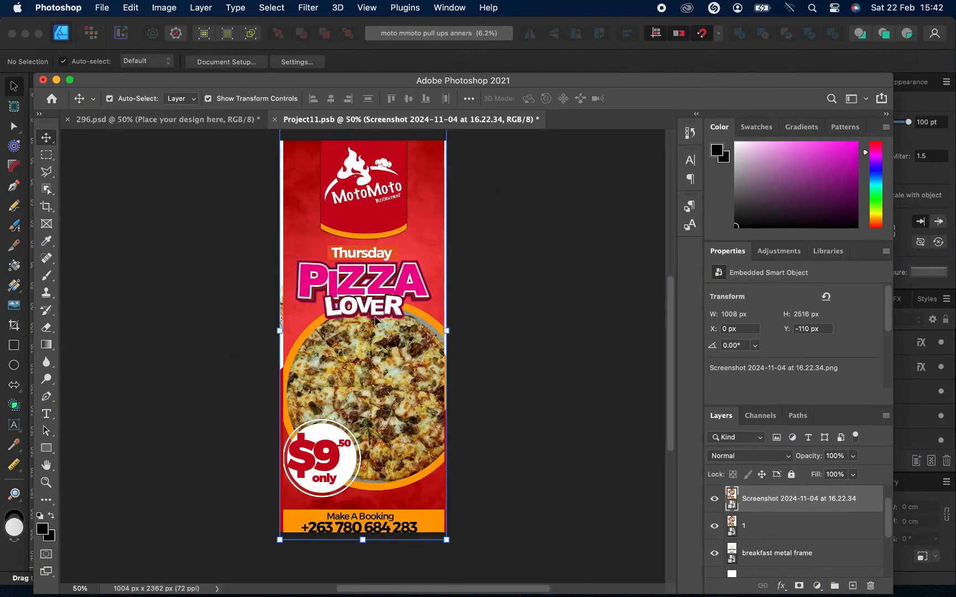
pyautogui.press('super+z')
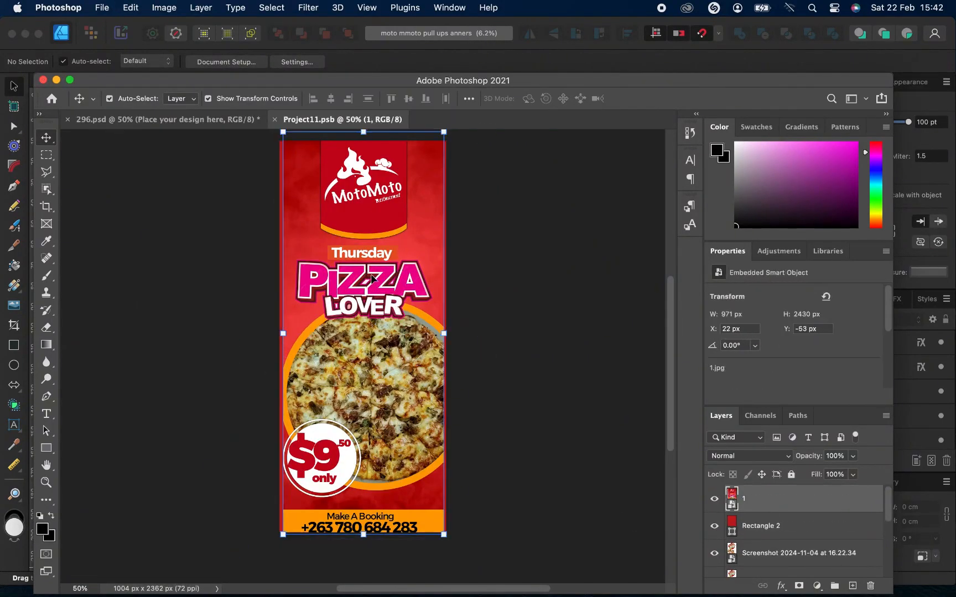
# Place 2.jpg from the Desktop into Project11.psb at its fitted size and save the smart object.
pyautogui.click(135, 584)
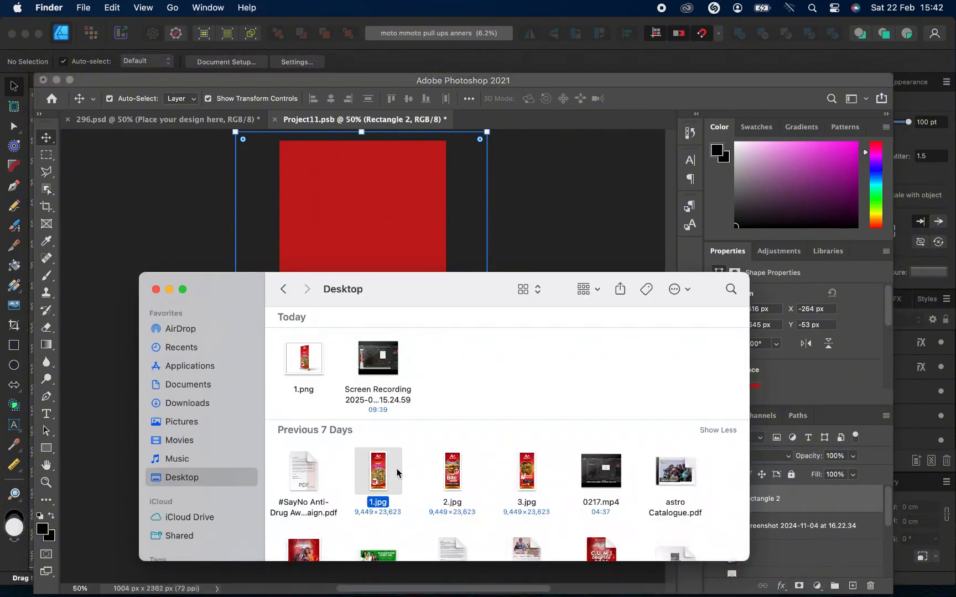
pyautogui.click(455, 480)
pyautogui.moveTo(459, 450); pyautogui.dragTo(381, 298)
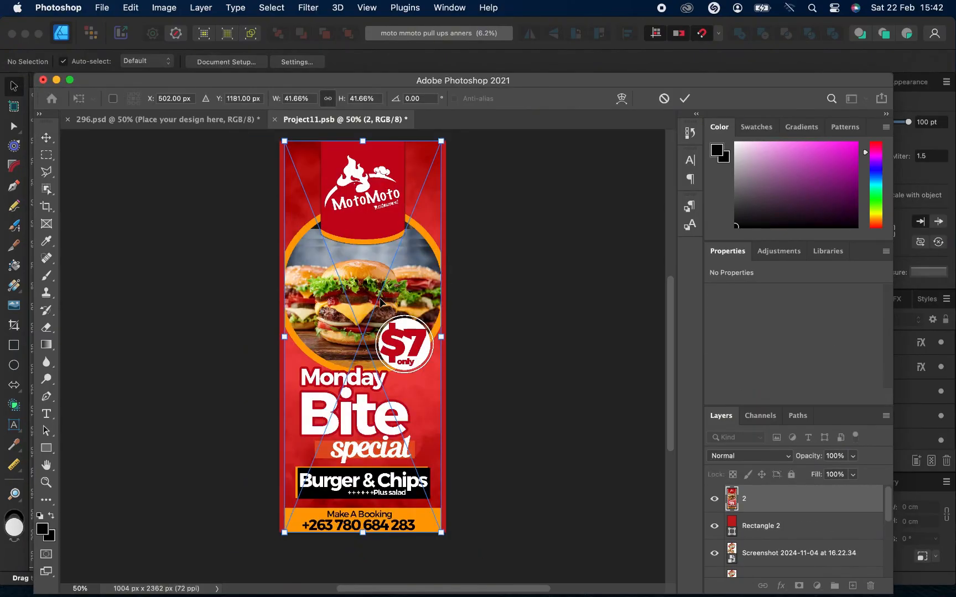
pyautogui.click(685, 102)
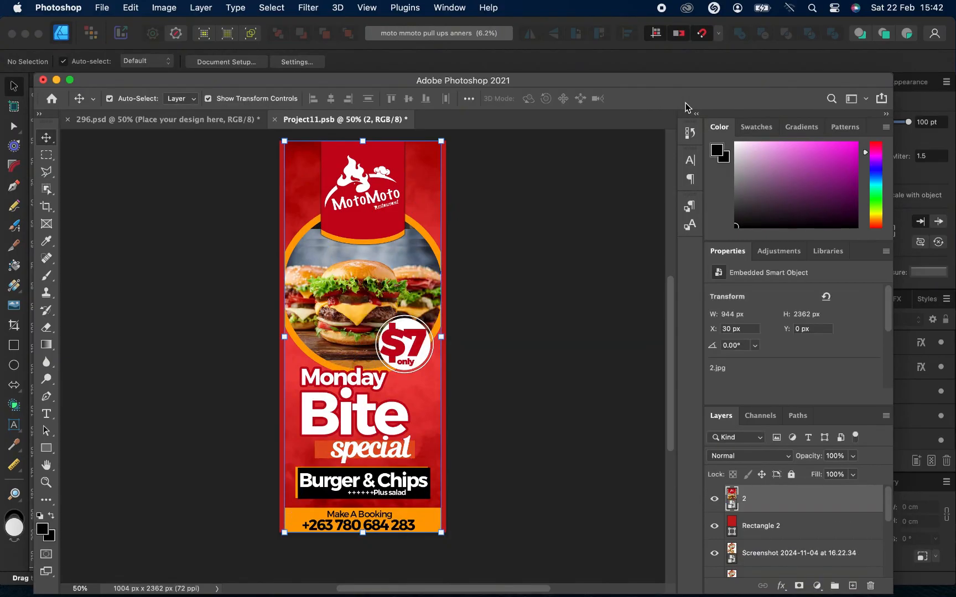
pyautogui.press('super+s')
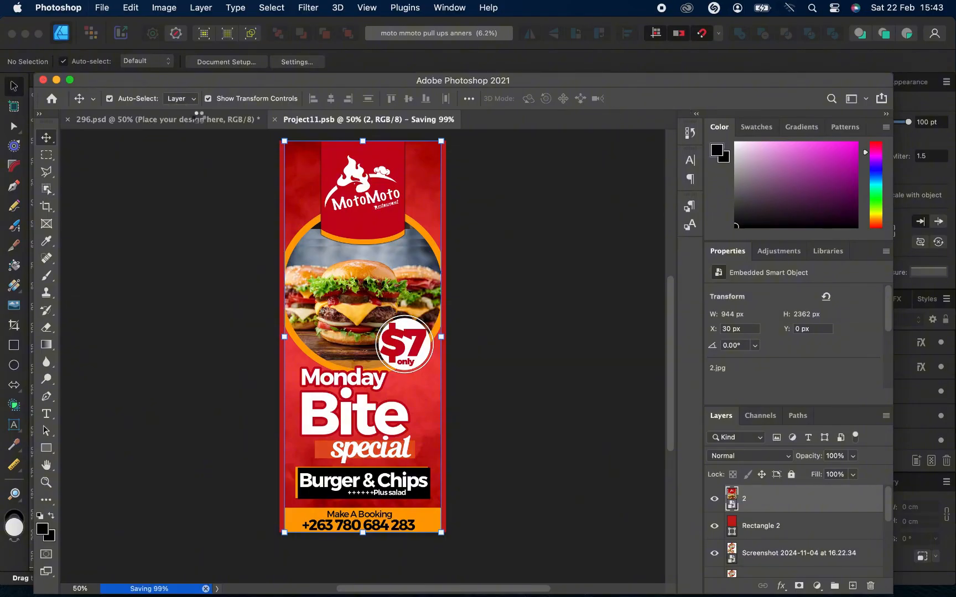
# Return to the 296.psd mockup and quick-export it as PNG 296 in Documents, replacing the existing file.
pyautogui.click(207, 122)
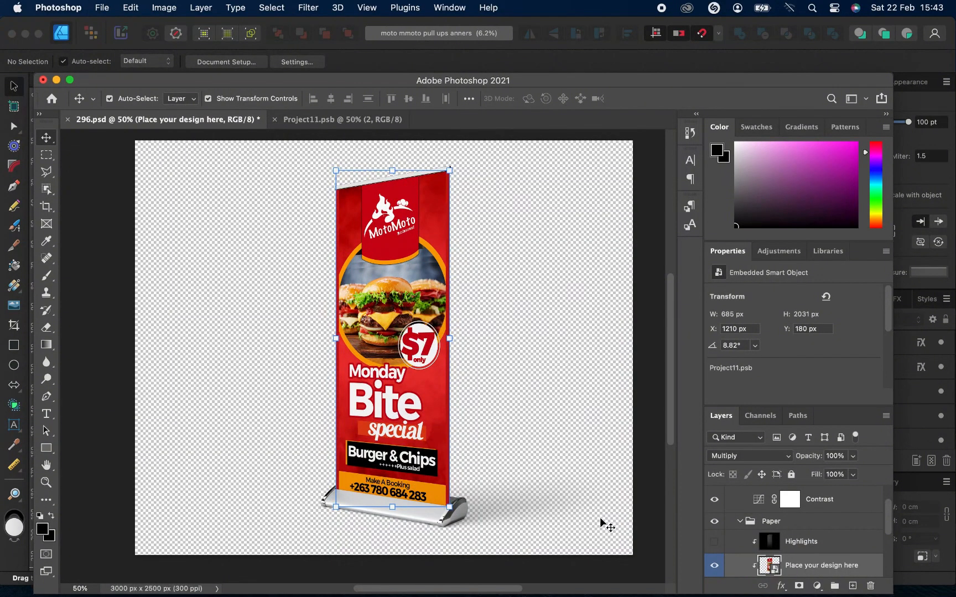
pyautogui.click(327, 299)
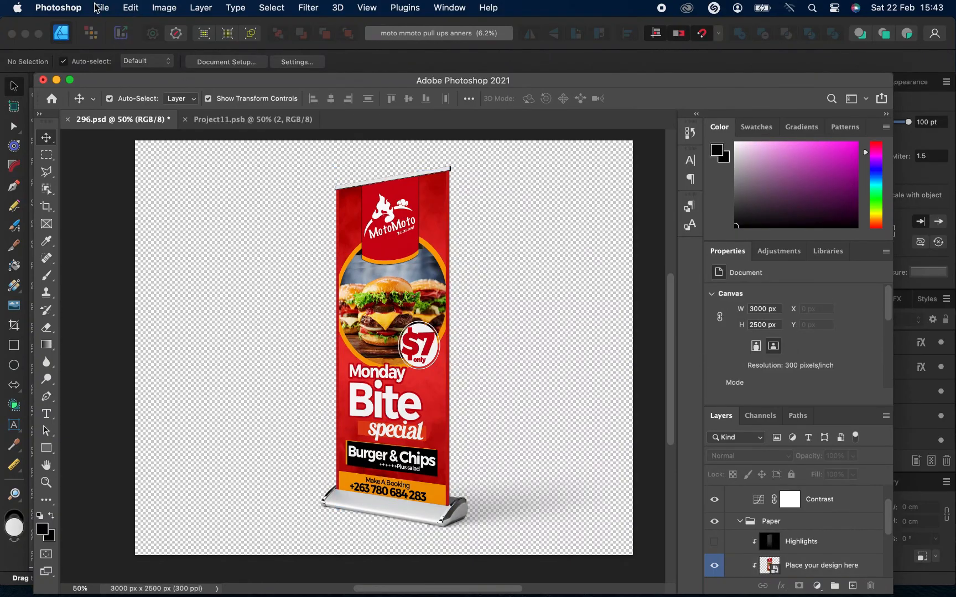
pyautogui.click(99, 8)
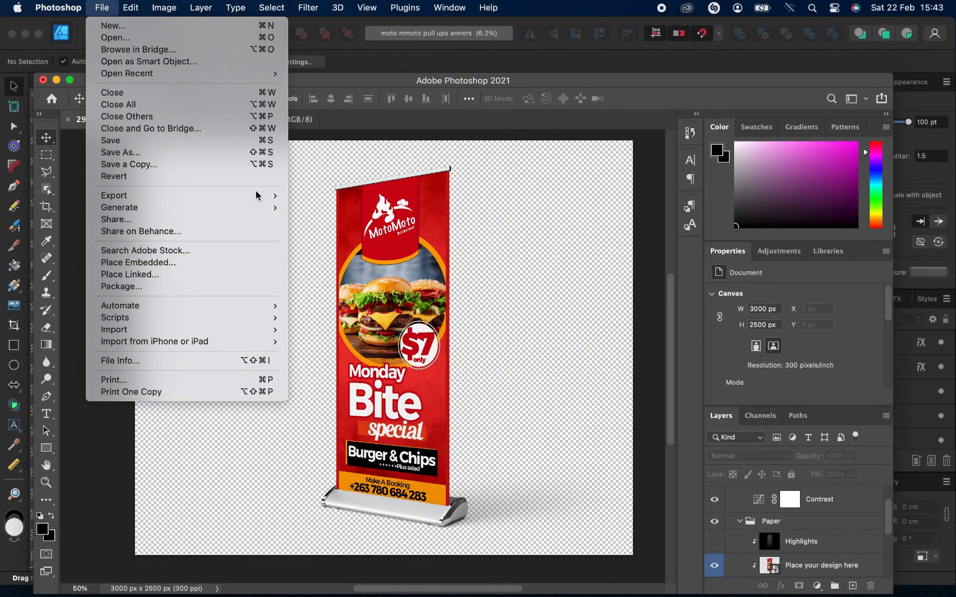
pyautogui.moveTo(256, 195)
pyautogui.click(393, 194)
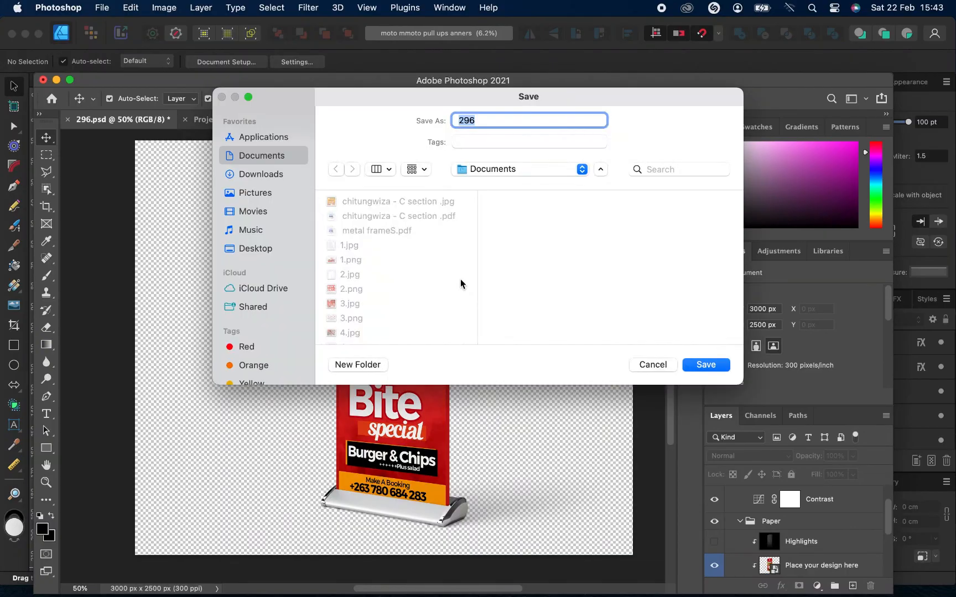
pyautogui.click(721, 366)
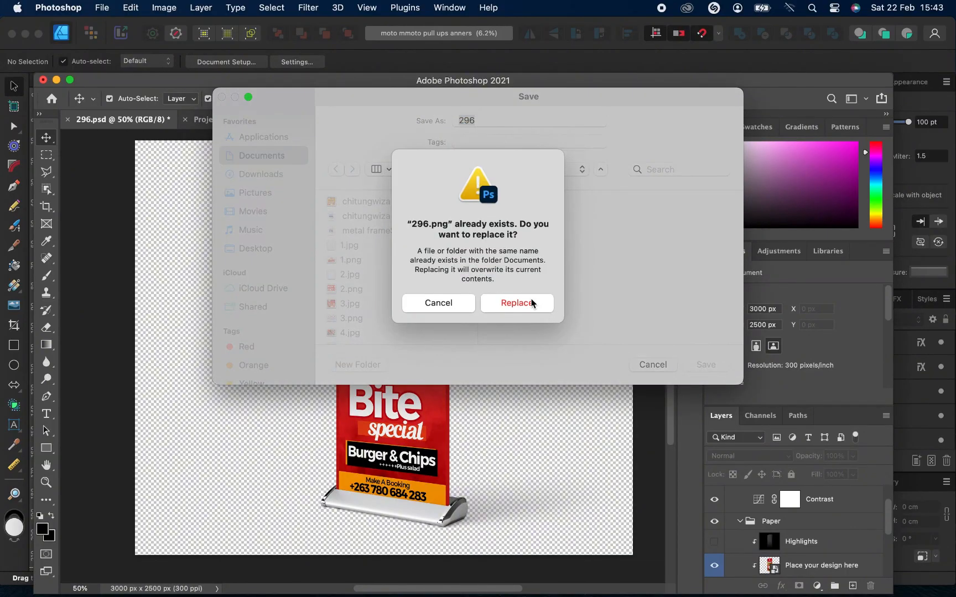
pyautogui.click(532, 302)
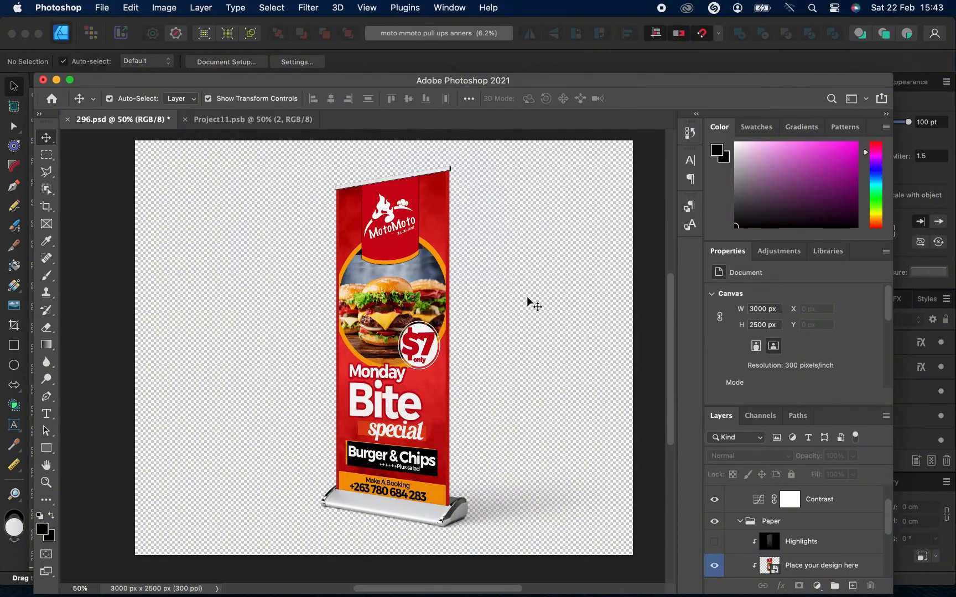
# Quick-export the burger mockup as a PNG named 2 to the Desktop.
pyautogui.click(103, 7)
pyautogui.moveTo(235, 196)
pyautogui.click(302, 197)
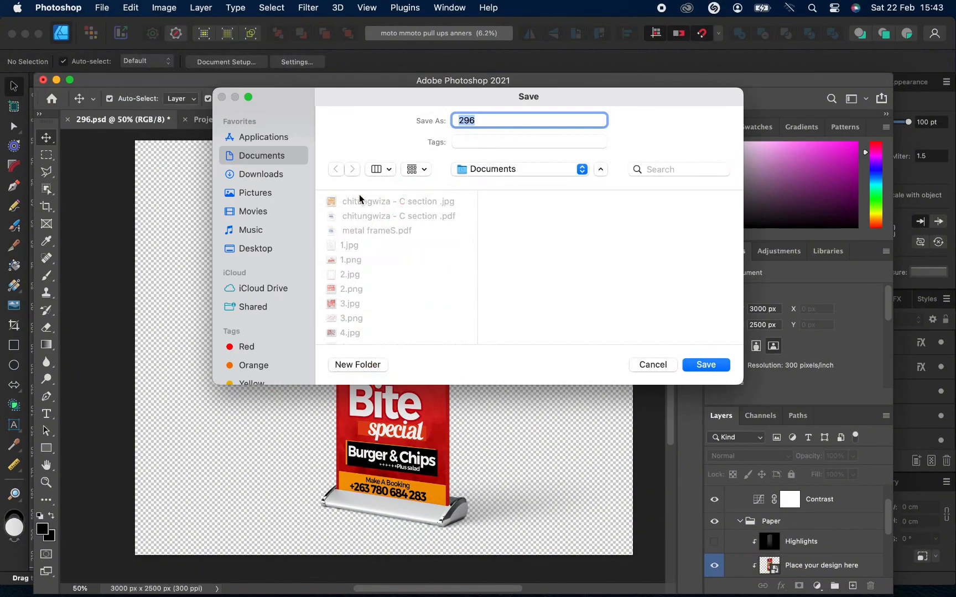
pyautogui.click(257, 250)
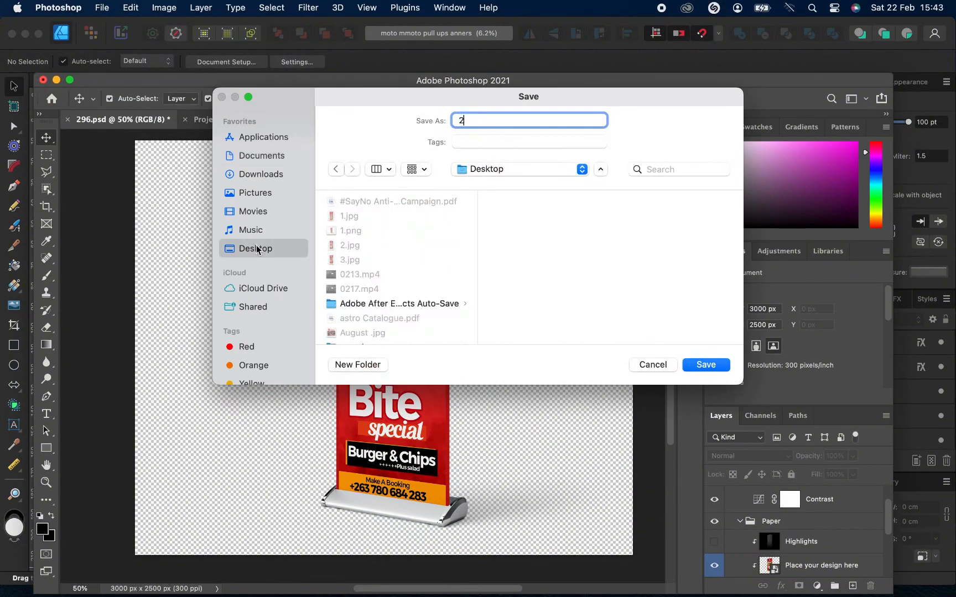
pyautogui.write('2')
pyautogui.press('Return')
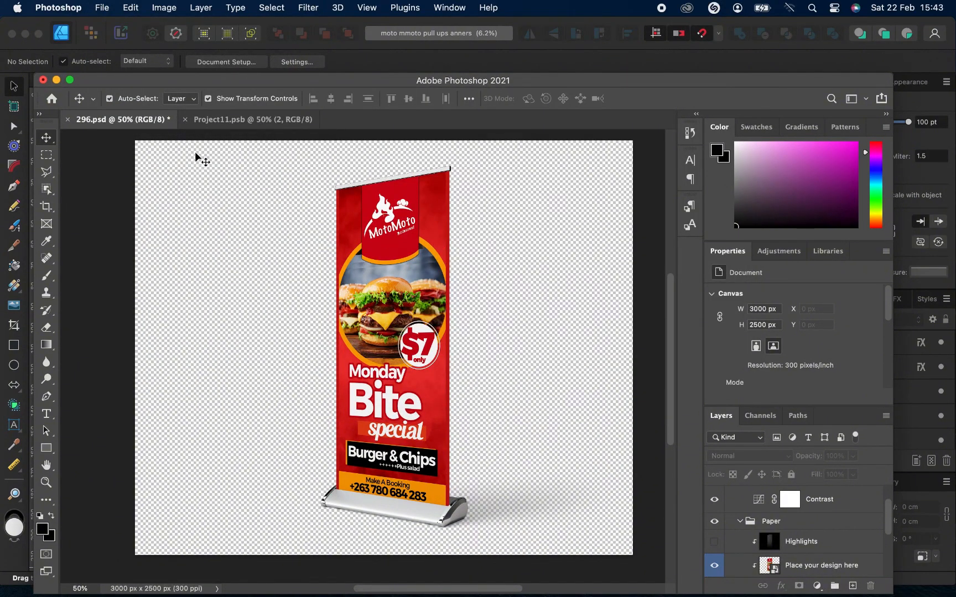
# Close Project11.psb, reopen the "Place your design here" smart object and delete the burger banner layer.
pyautogui.click(186, 119)
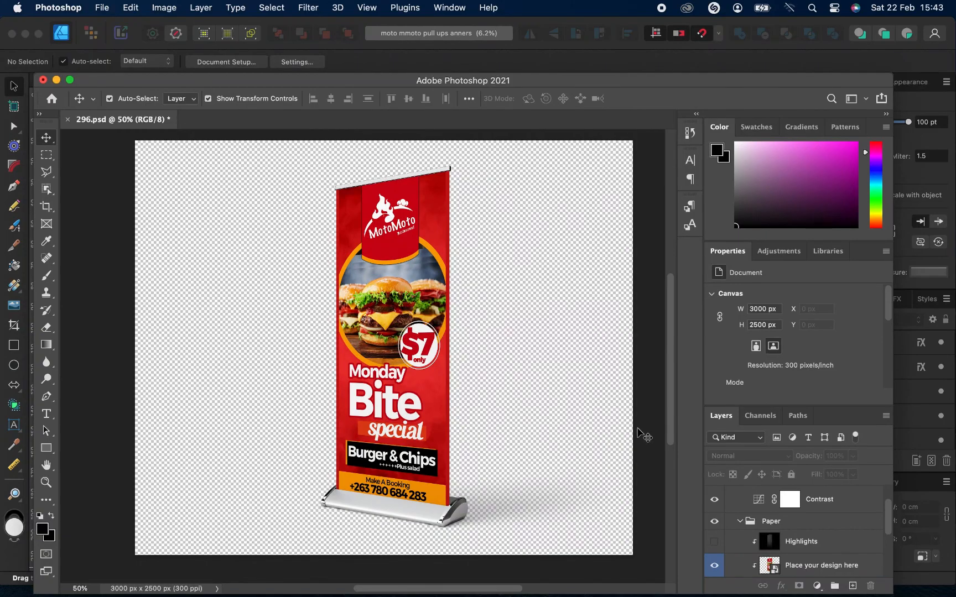
pyautogui.doubleClick(768, 566)
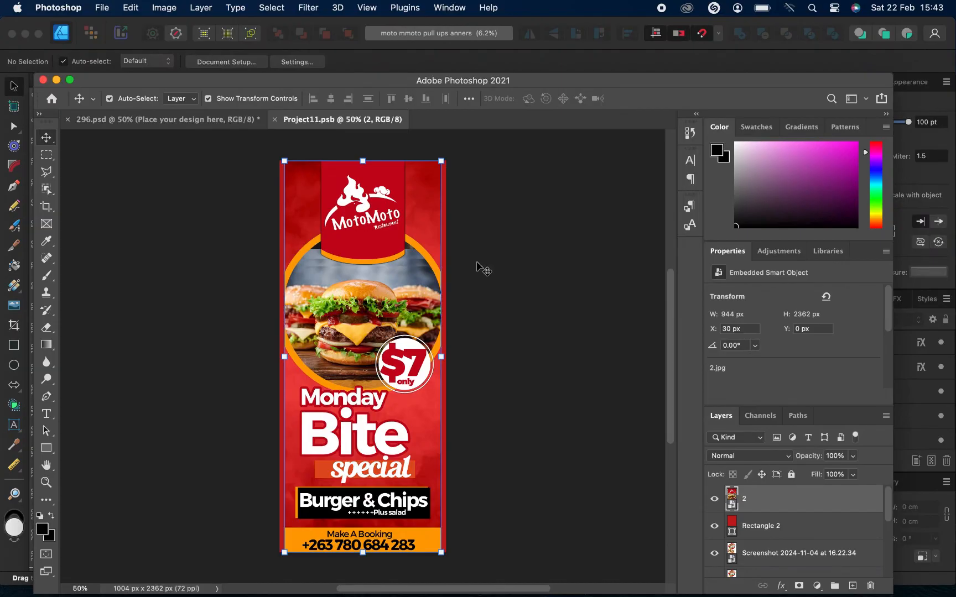
pyautogui.press('BackSpace')
# Place 3.jpg from the Desktop into the smart object at its fitted size and save it.
pyautogui.click(138, 586)
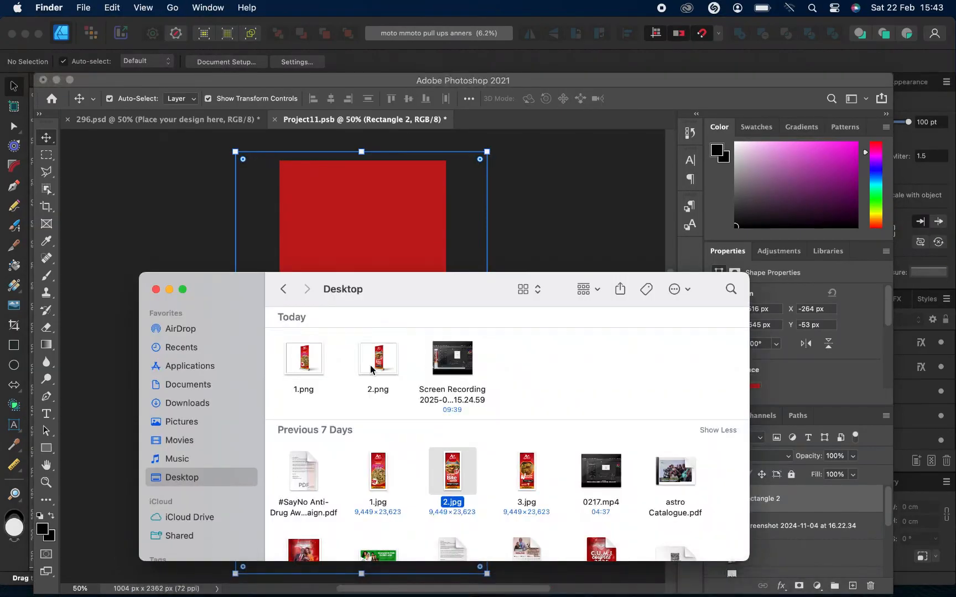
pyautogui.moveTo(527, 473); pyautogui.dragTo(371, 238)
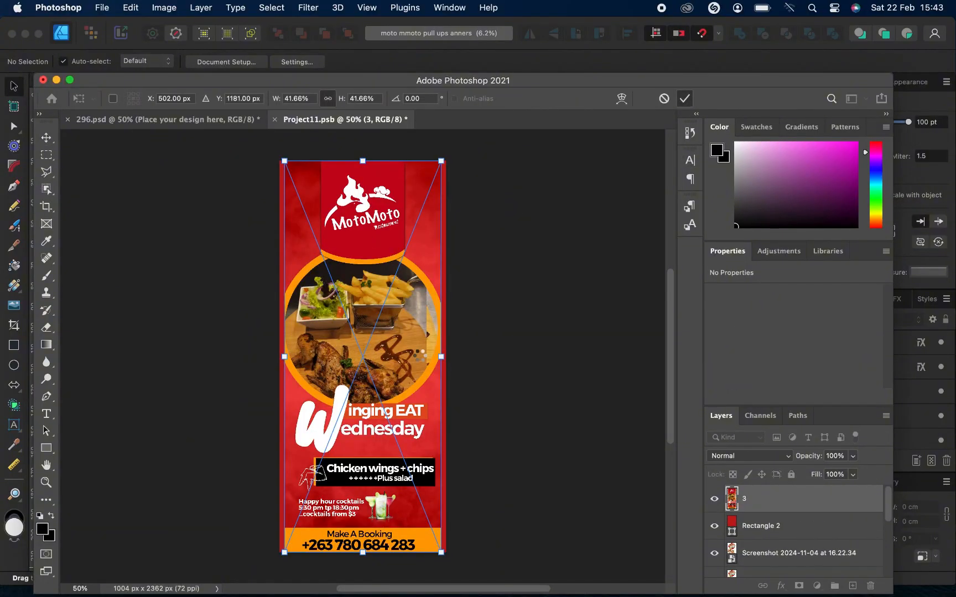
pyautogui.press('Return')
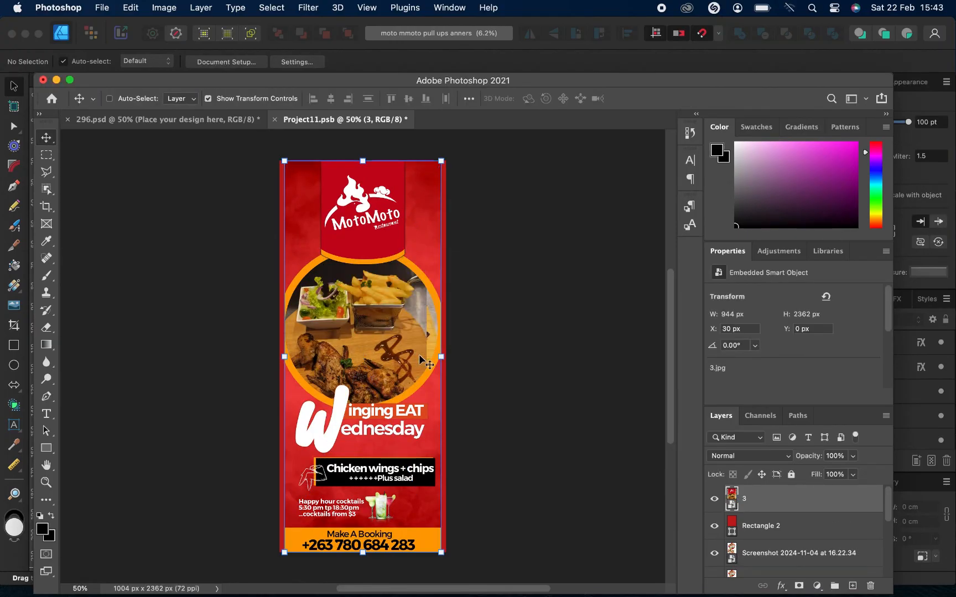
pyautogui.press('super+s')
# Return to the 296.psd mockup and quick-export the chicken wings version as a PNG named 3 to the Desktop.
pyautogui.click(208, 119)
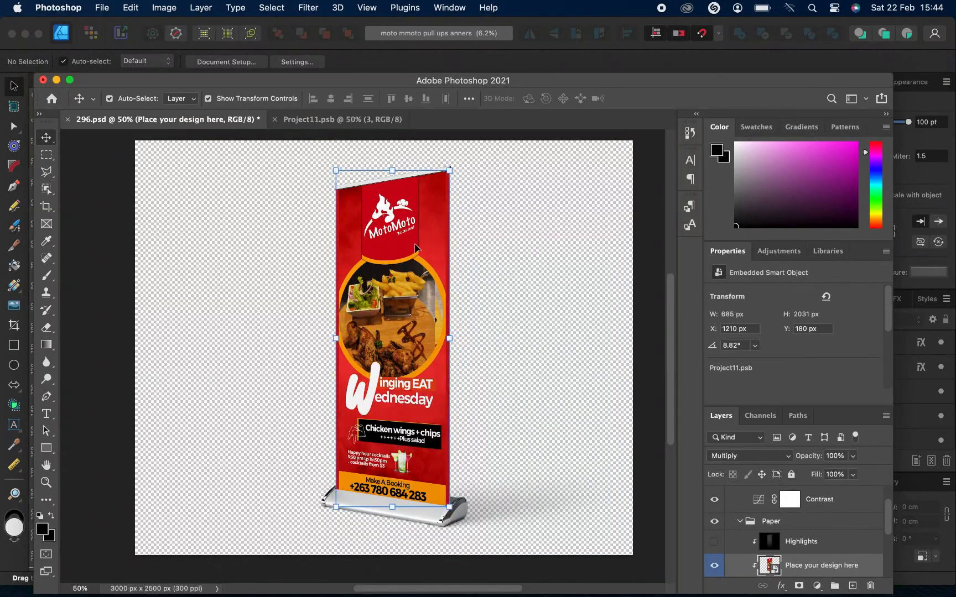
pyautogui.click(102, 7)
pyautogui.moveTo(150, 196)
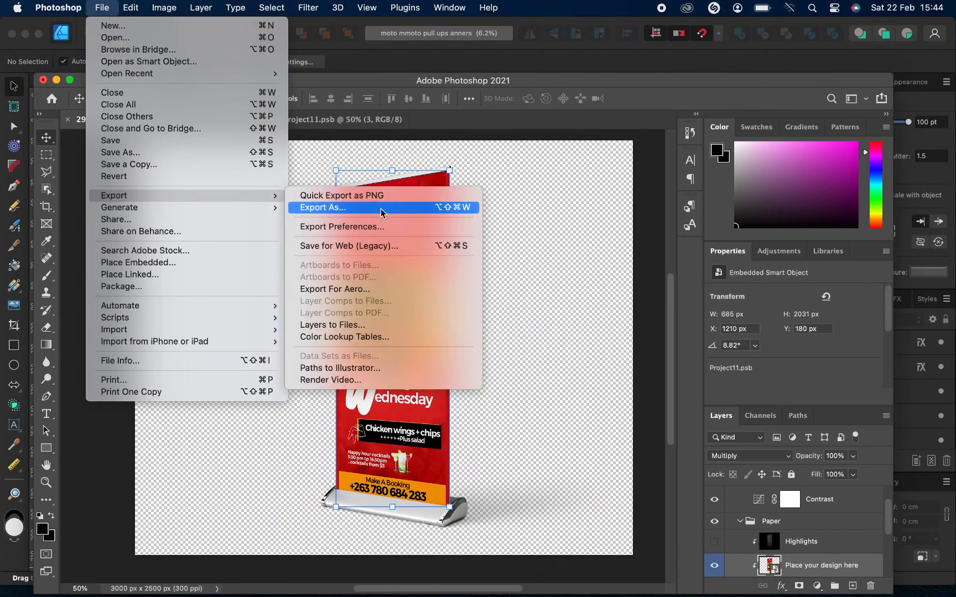
pyautogui.click(365, 195)
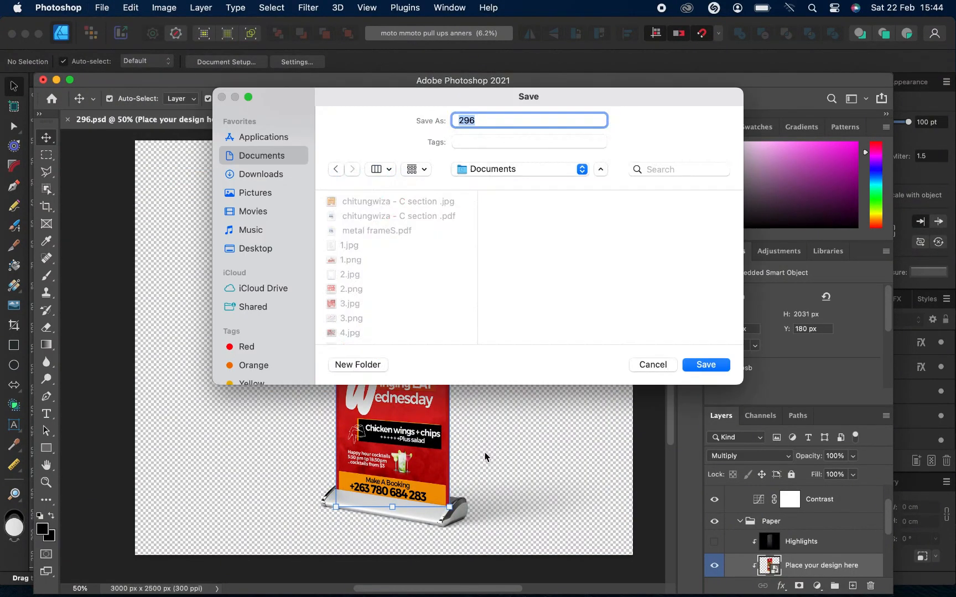
pyautogui.click(268, 250)
pyautogui.press('Return')
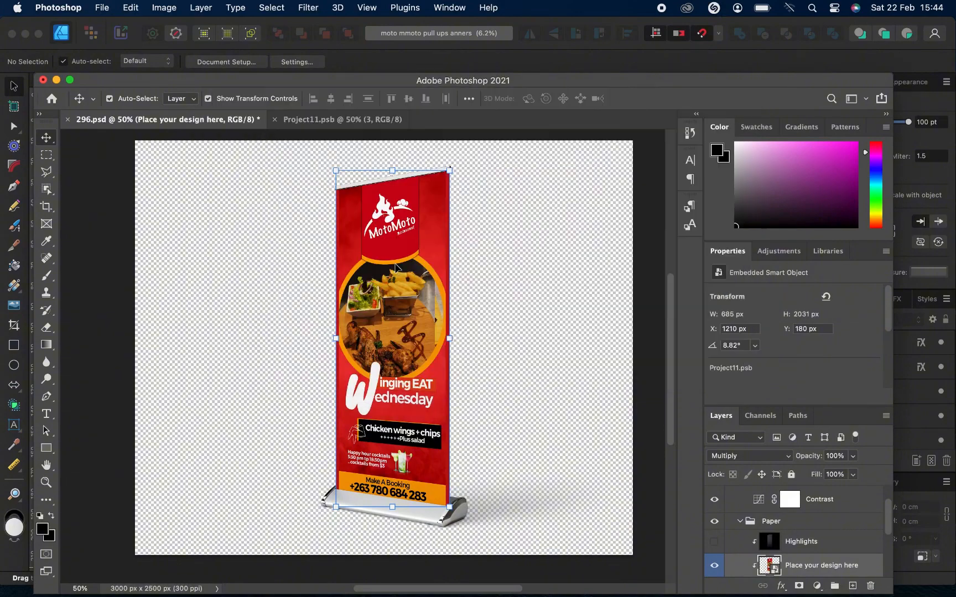
# Minimise Photoshop and switch to the zgs document in Affinity Designer, bringing up the empty Artboard11.
pyautogui.click(57, 80)
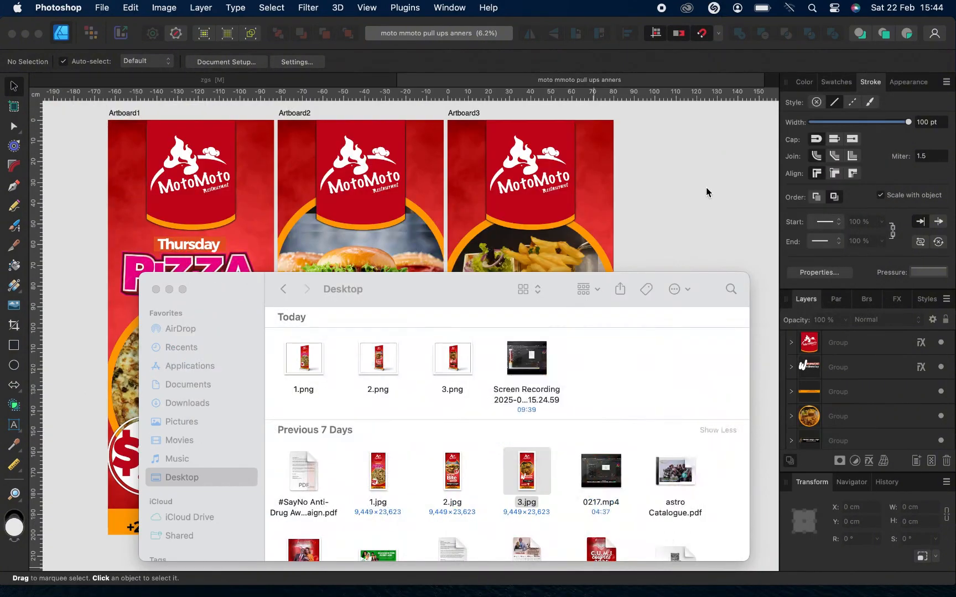
pyautogui.click(708, 191)
pyautogui.click(260, 83)
pyautogui.hscroll(10, 459, 334)
pyautogui.scroll(-5, 454, 343)
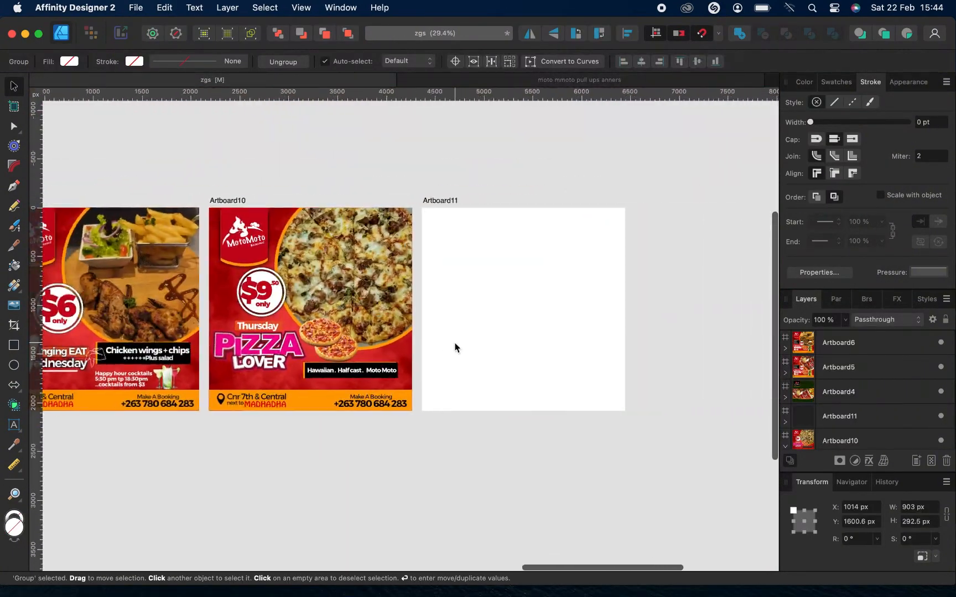
pyautogui.hscroll(3, 401, 316)
pyautogui.scroll(5, 401, 316)
pyautogui.scroll(2, 402, 316)
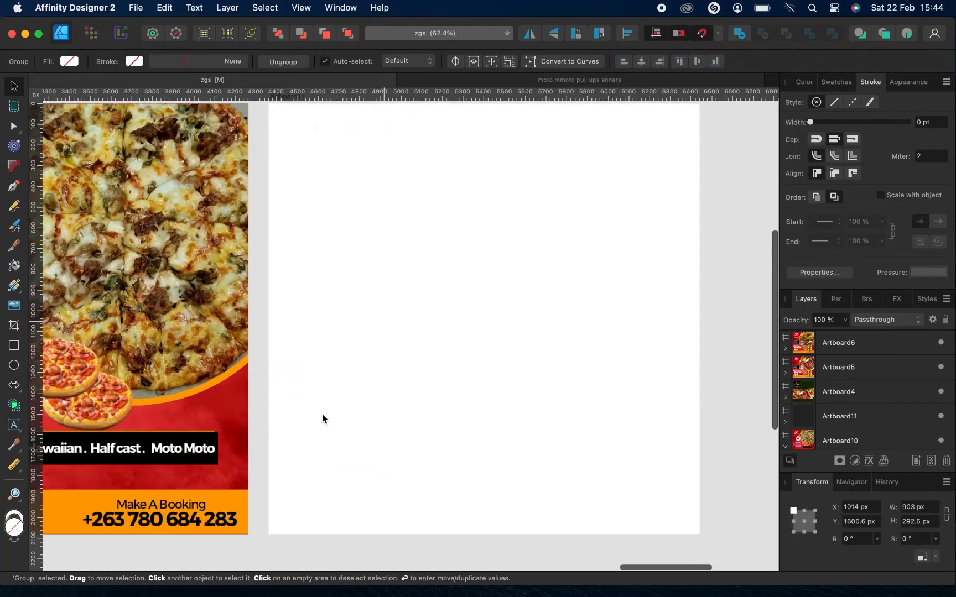
# Bring the Desktop mockups 1.png, 2.png and 3.png into the zgs document at 3000 × 2500 px each.
pyautogui.click(143, 589)
pyautogui.click(454, 360)
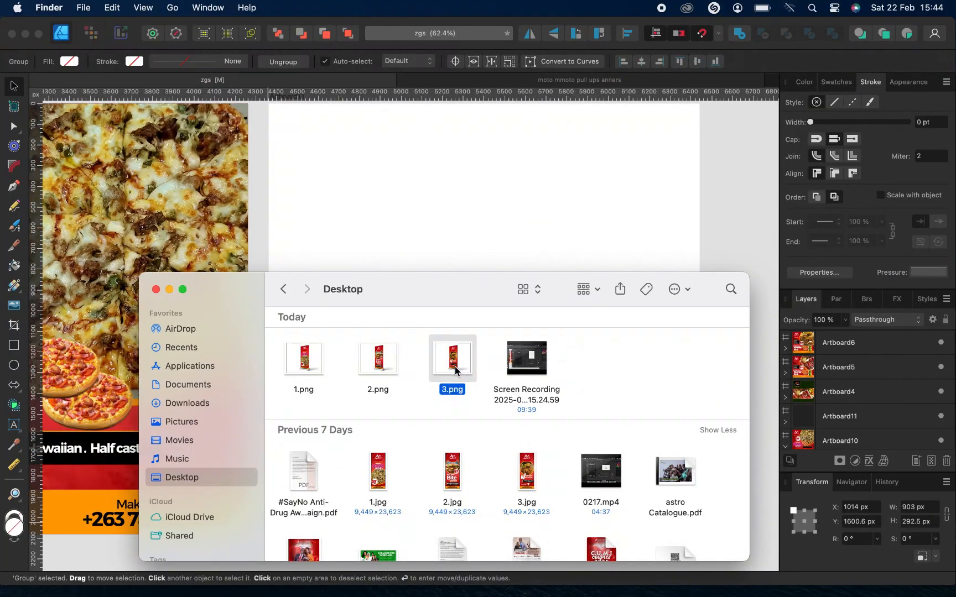
pyautogui.keyDown('super'); pyautogui.click(390, 365); pyautogui.keyUp('super')
pyautogui.keyDown('super'); pyautogui.click(288, 369); pyautogui.keyUp('super')
pyautogui.moveTo(307, 369); pyautogui.dragTo(421, 232)
pyautogui.click(732, 405)
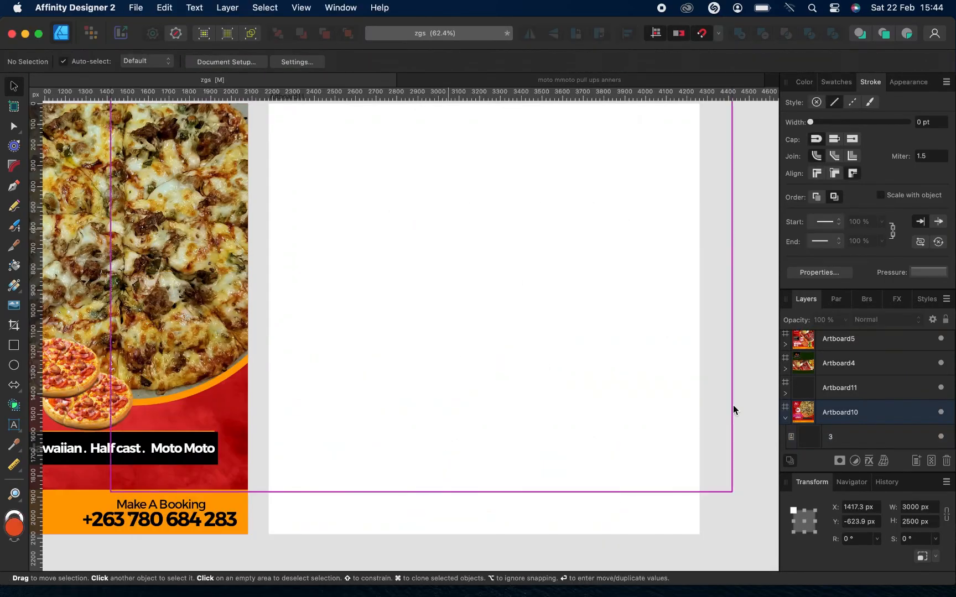
# Select all three placed mockups, scale them down together to about 1384 × 1153 px and move them onto Artboard11.
pyautogui.click(865, 435)
pyautogui.keyDown('shift'); pyautogui.click(867, 427); pyautogui.keyUp('shift')
pyautogui.scroll(-5, 486, 310)
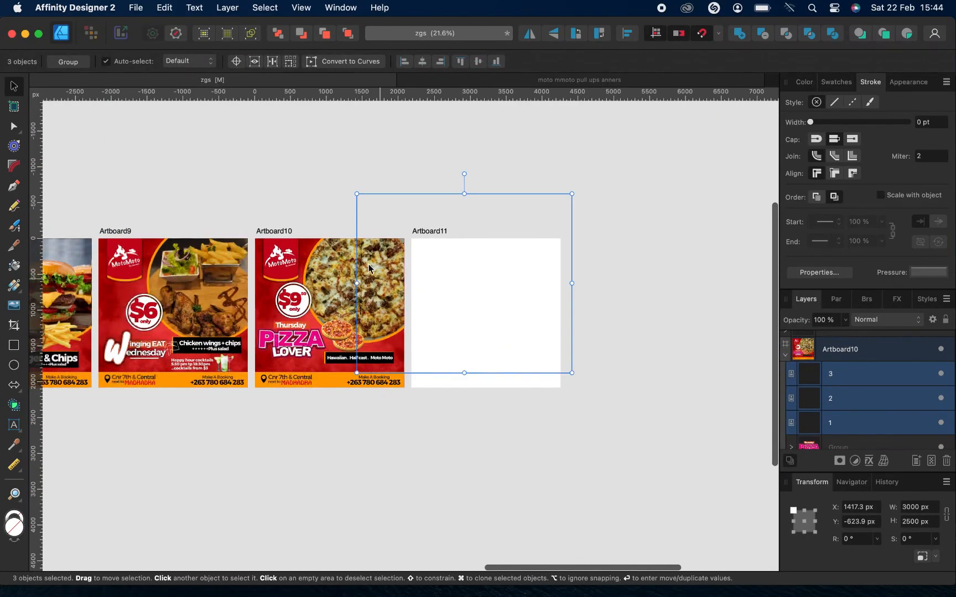
pyautogui.moveTo(357, 194); pyautogui.dragTo(470, 271)
pyautogui.moveTo(474, 313)
pyautogui.mouseDown()
pyautogui.moveTo(444, 314)
pyautogui.moveTo(462, 315)
pyautogui.mouseUp()
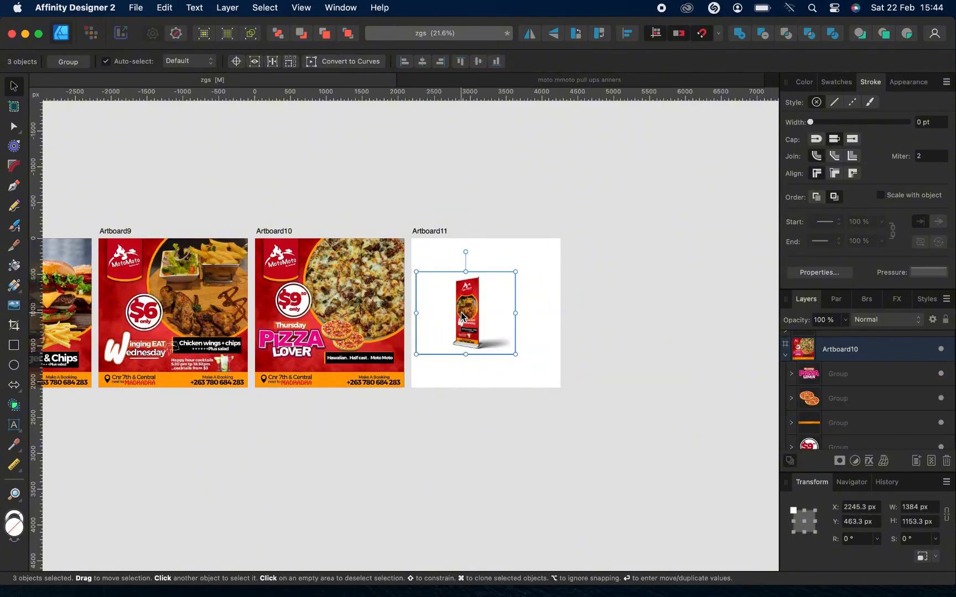
# Spread the stacked mockups side by side on Artboard11 in the order burger, pizza, chicken wings.
pyautogui.click(513, 364)
pyautogui.click(466, 327)
pyautogui.moveTo(467, 326); pyautogui.dragTo(511, 326)
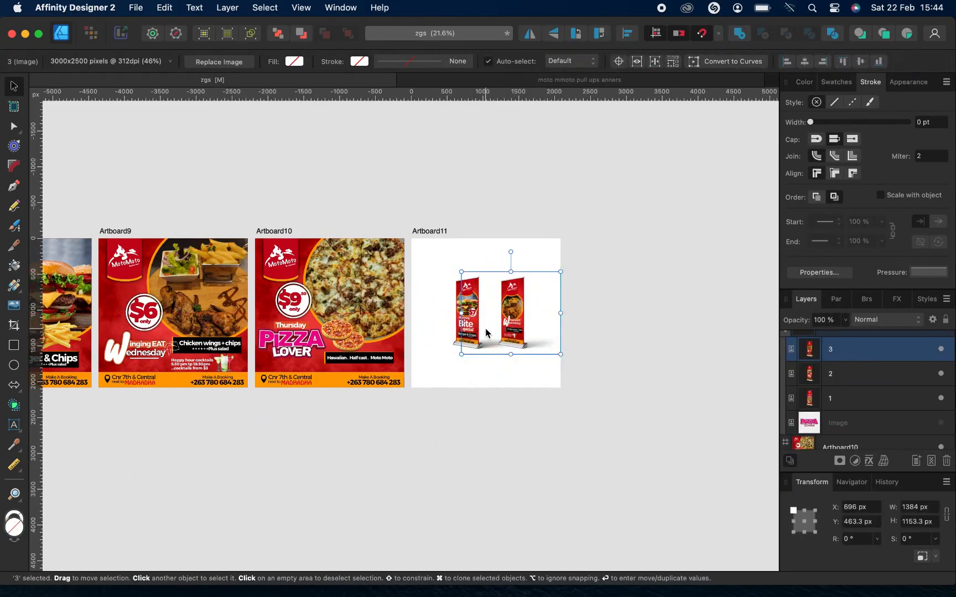
pyautogui.scroll(10, 485, 329)
pyautogui.moveTo(380, 308); pyautogui.dragTo(279, 313)
pyautogui.moveTo(589, 301); pyautogui.dragTo(550, 302)
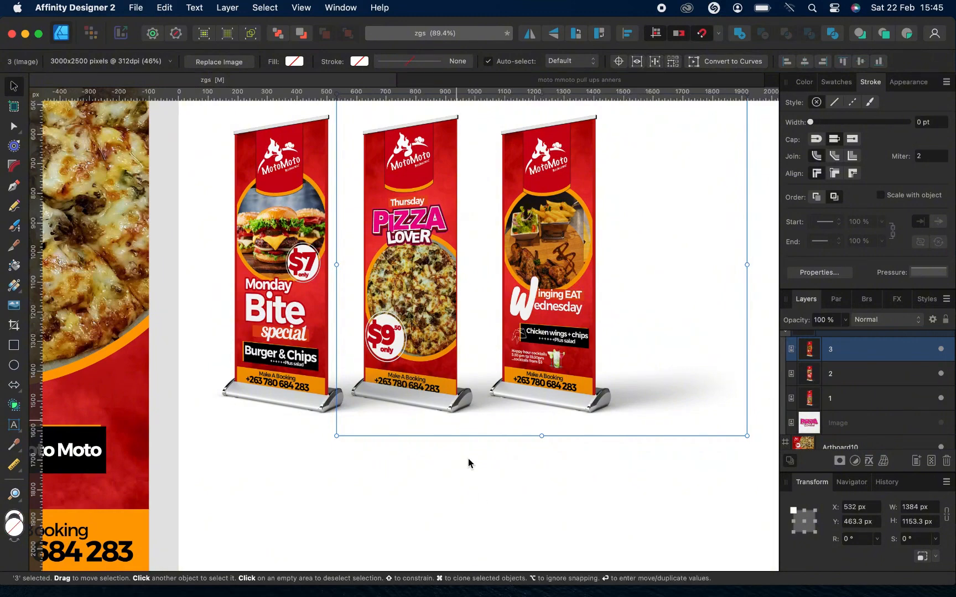
# Group the burger, pizza and chicken wings mockups on Artboard11 into a single group.
pyautogui.scroll(-5, 572, 349)
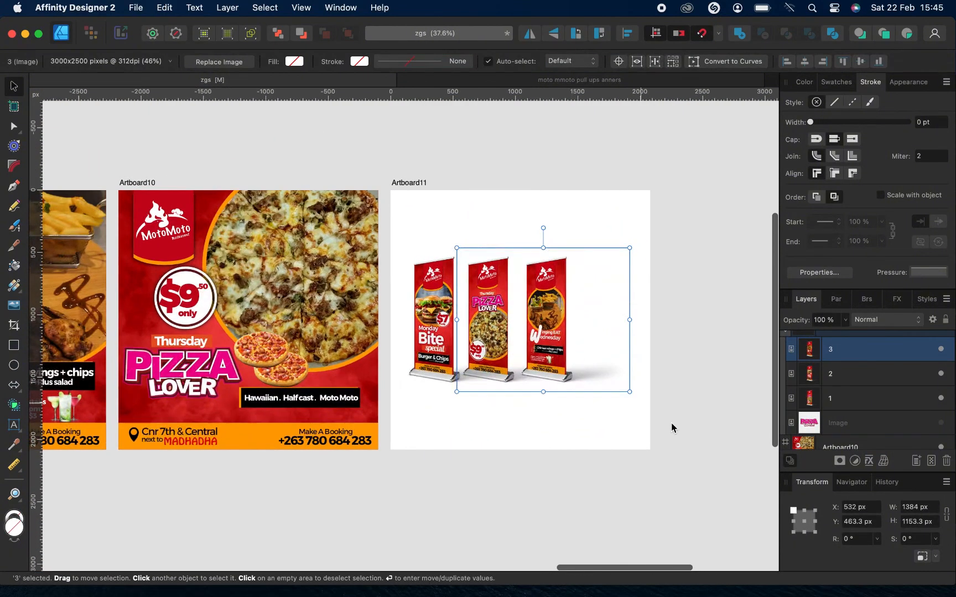
pyautogui.moveTo(717, 443); pyautogui.dragTo(378, 212)
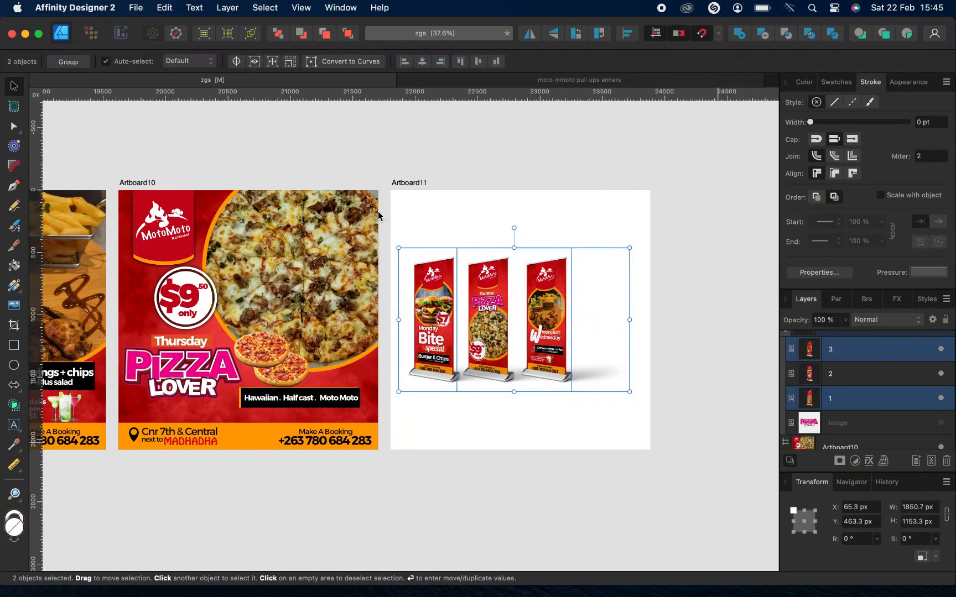
pyautogui.press('super+g')
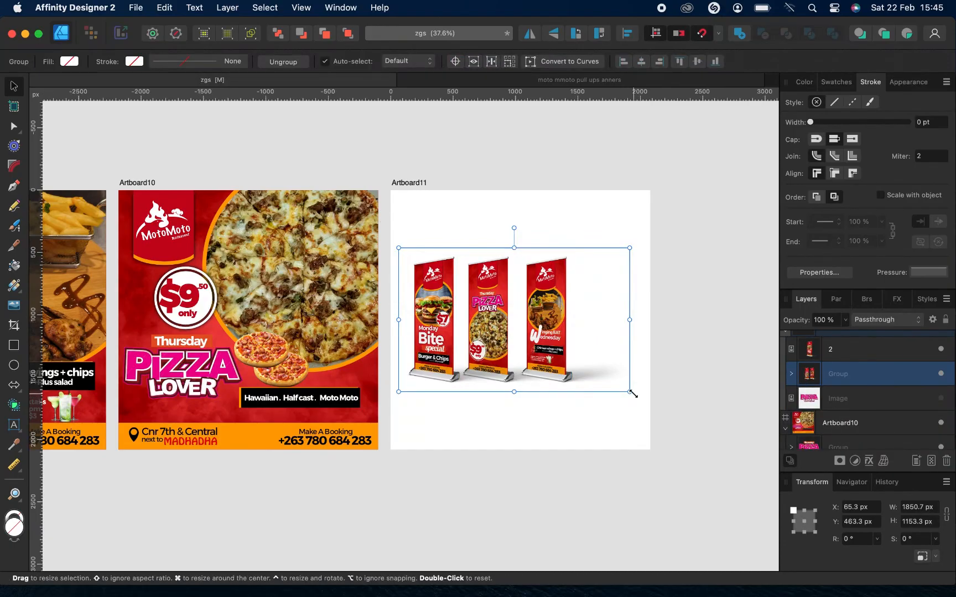
pyautogui.moveTo(634, 394); pyautogui.dragTo(690, 401)
pyautogui.press('super+z')
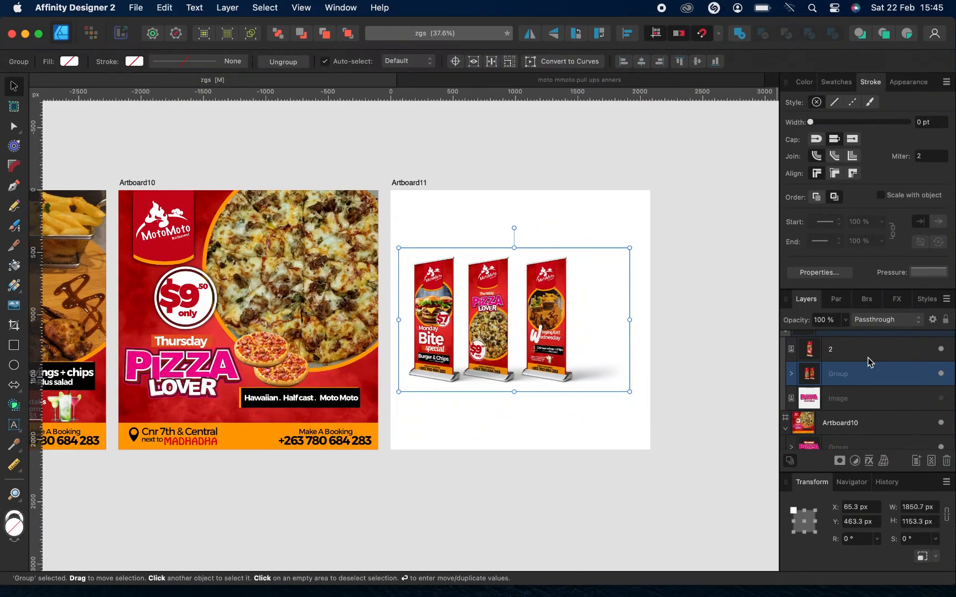
pyautogui.keyDown('super'); pyautogui.click(866, 354); pyautogui.keyUp('super')
pyautogui.press('super+g')
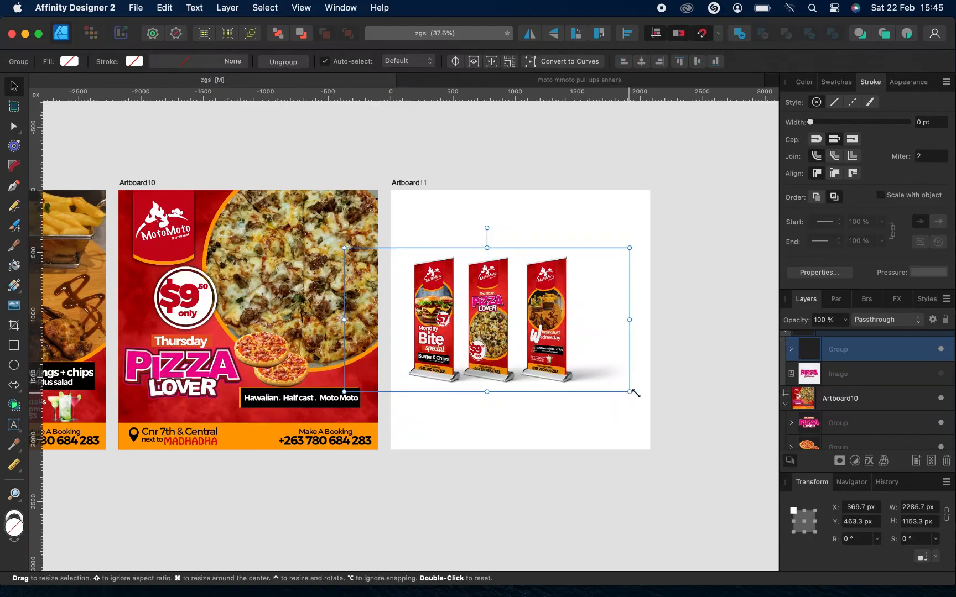
# Enlarge the mockup group to about 3030 × 1529 px, position it centrally on Artboard11 and deselect it.
pyautogui.moveTo(635, 394); pyautogui.dragTo(711, 395)
pyautogui.scroll(3, 508, 338)
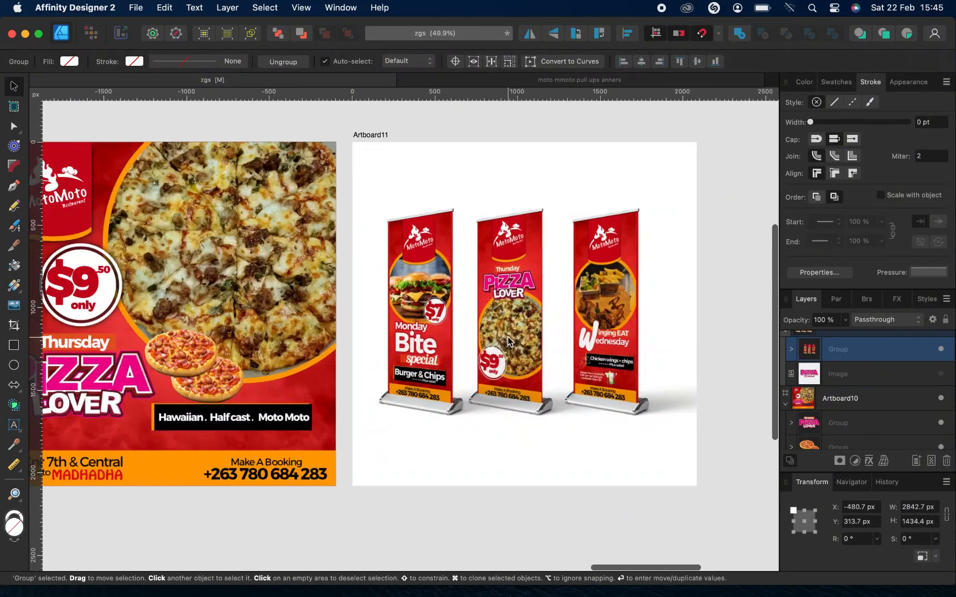
pyautogui.scroll(3, 508, 339)
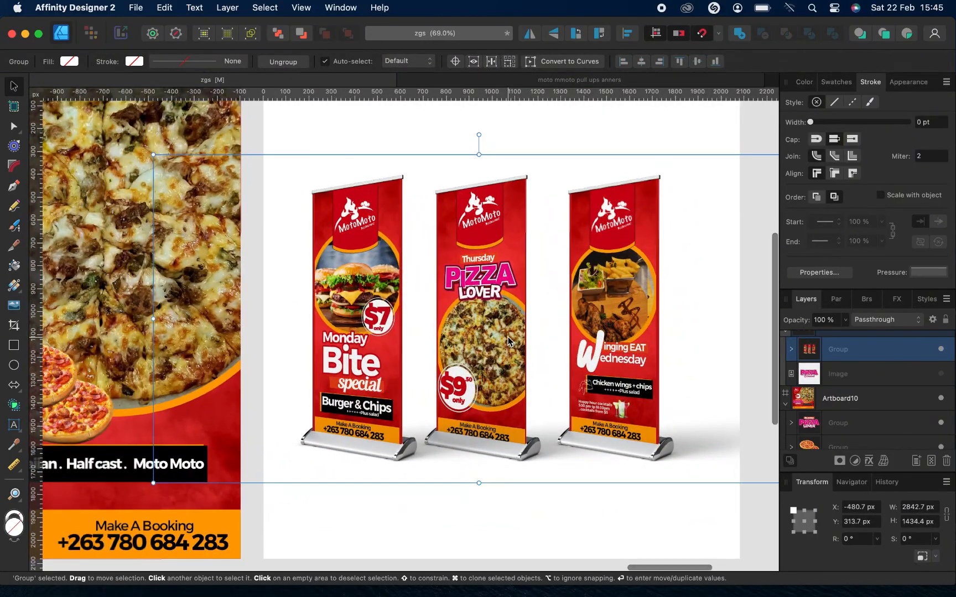
pyautogui.scroll(-3, 508, 339)
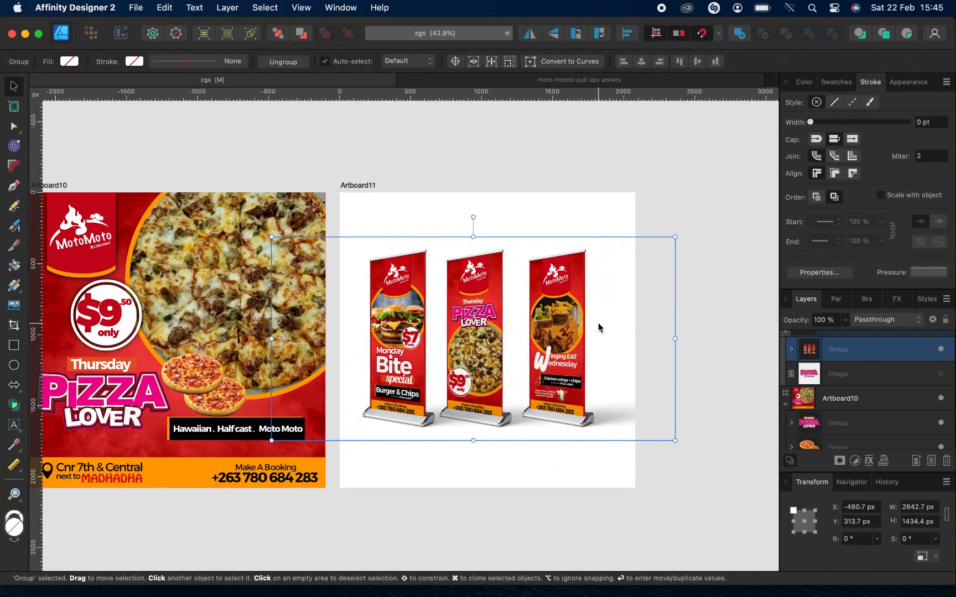
pyautogui.hscroll(3, 599, 327)
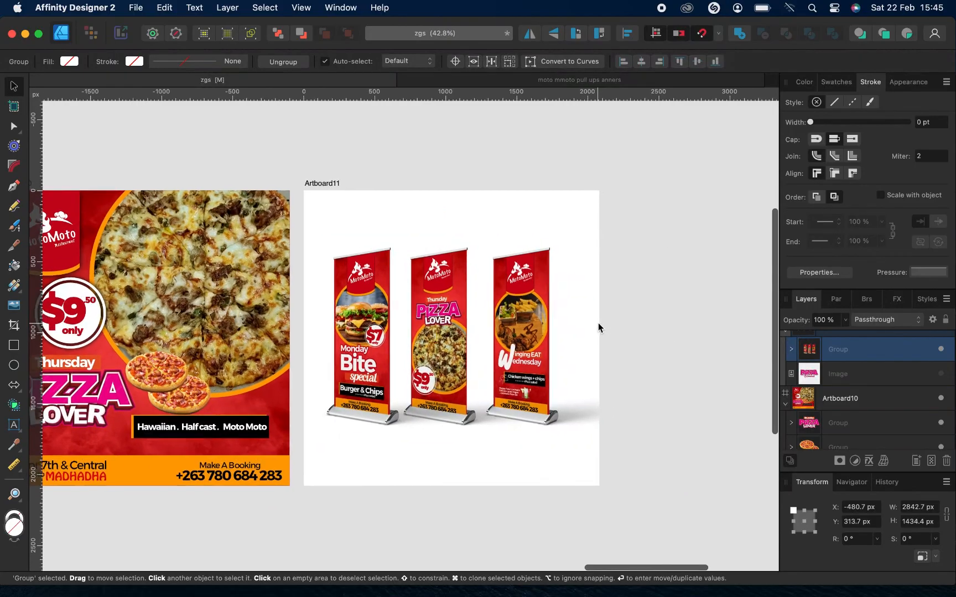
pyautogui.moveTo(642, 238); pyautogui.dragTo(670, 224)
pyautogui.moveTo(460, 321); pyautogui.dragTo(462, 328)
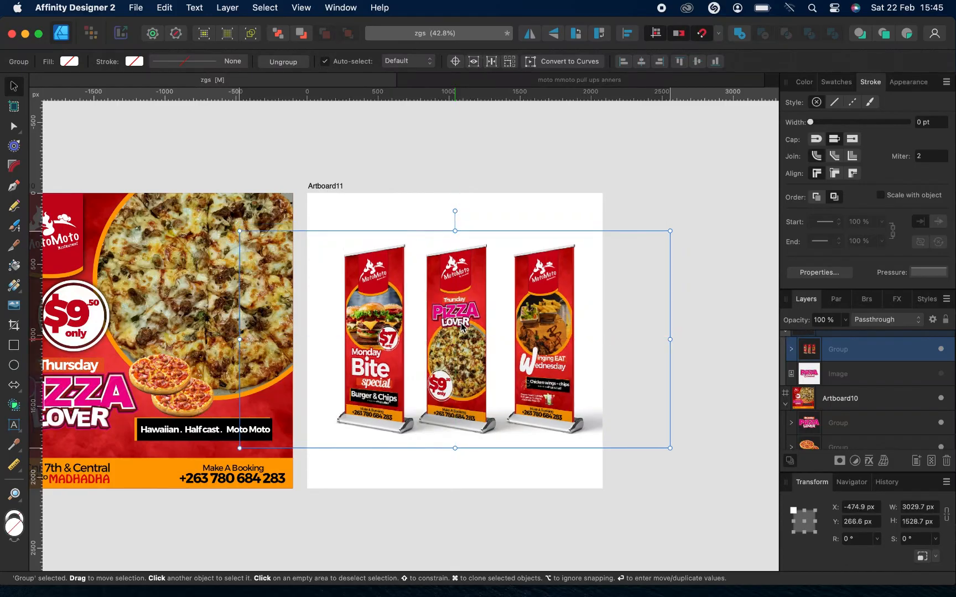
pyautogui.click(518, 479)
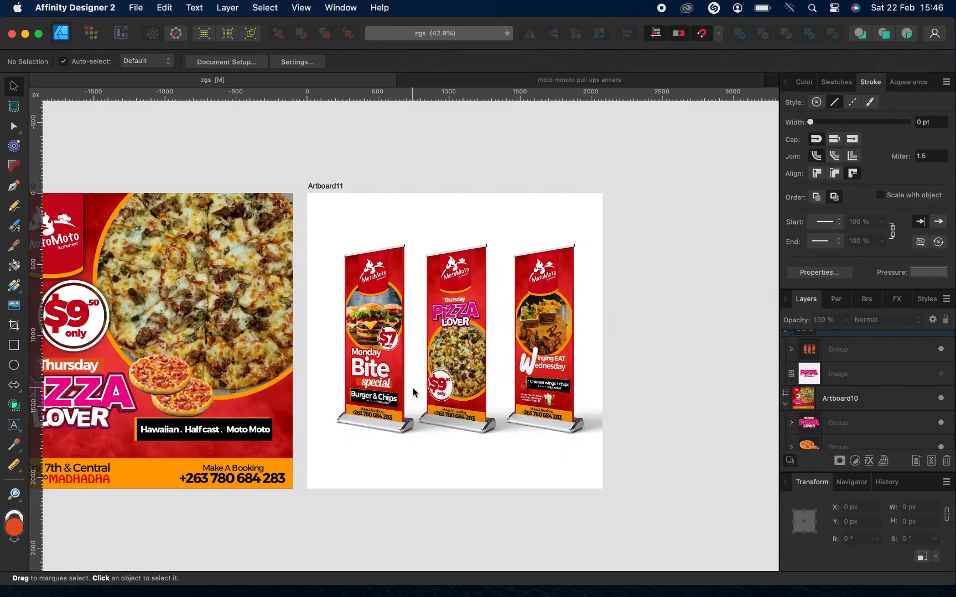
# Review the poster artboards beside the mockup presentation, and the three banner designs in the moto mmoto pull ups anners document.
pyautogui.hscroll(-10, 413, 389)
pyautogui.scroll(-5, 413, 388)
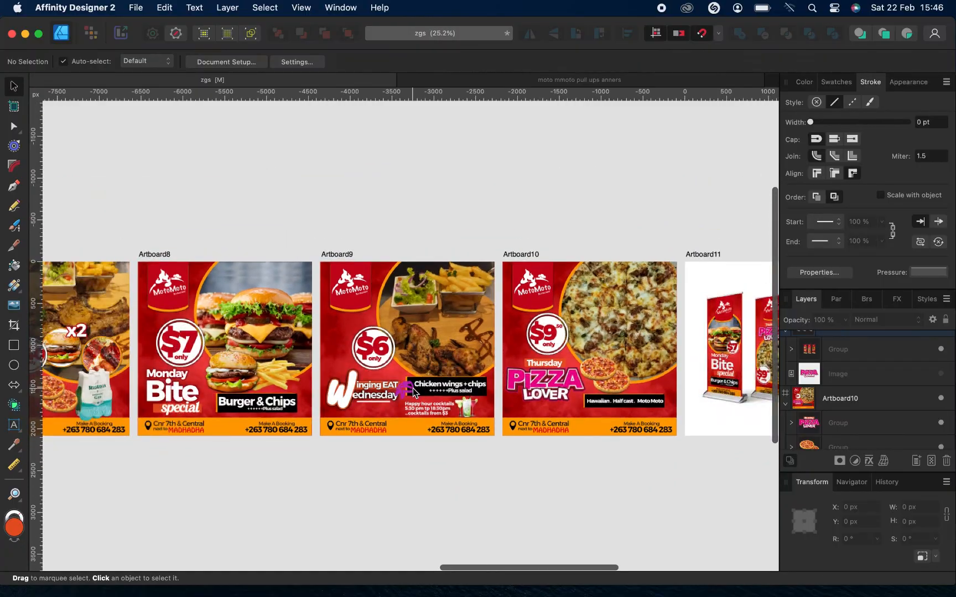
pyautogui.hscroll(5, 413, 388)
pyautogui.hscroll(5, 413, 388)
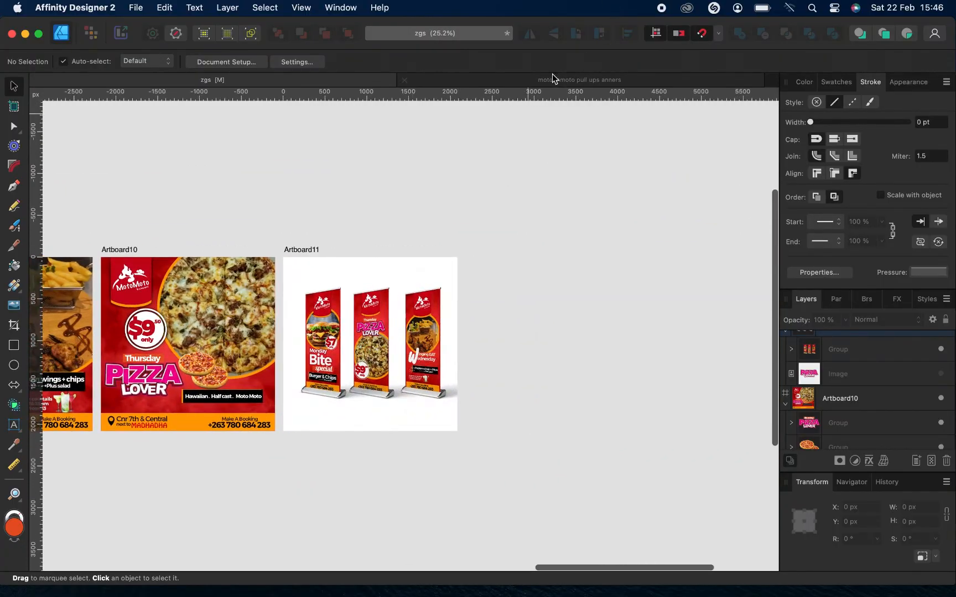
pyautogui.click(552, 79)
pyautogui.hscroll(3, 426, 291)
pyautogui.hscroll(-4, 426, 291)
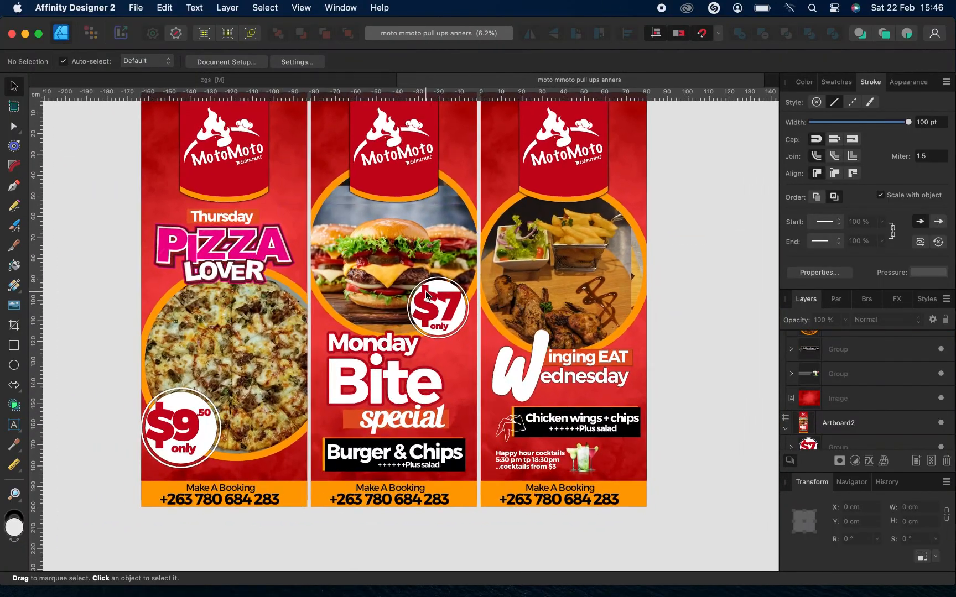